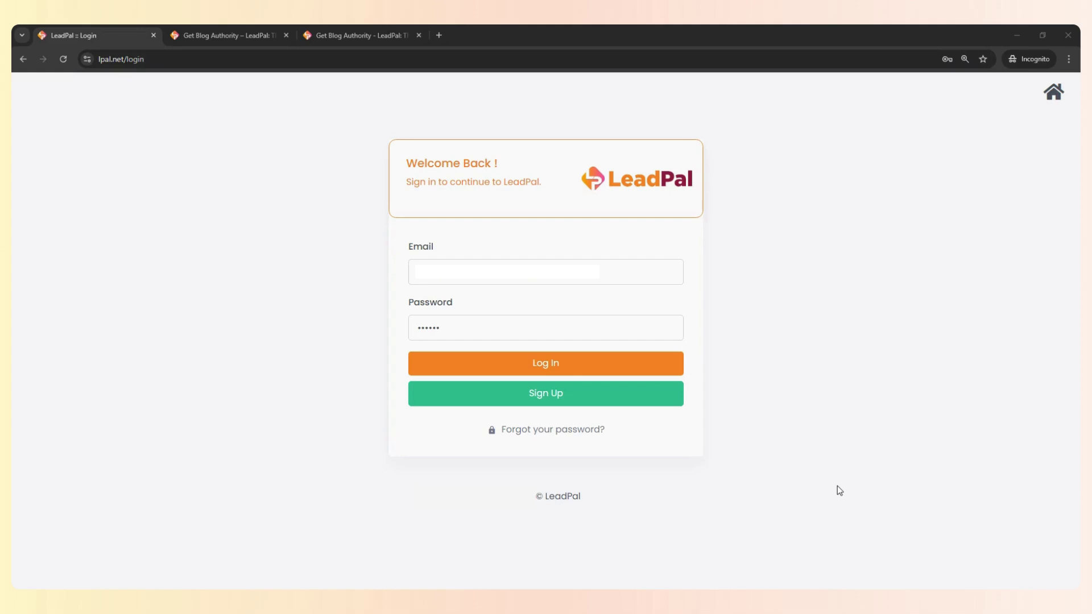
Log in to the account and review the saved links, the reminder popups and the domain choices for reminders
{"action": "left_click", "coordinate": [555, 364]}
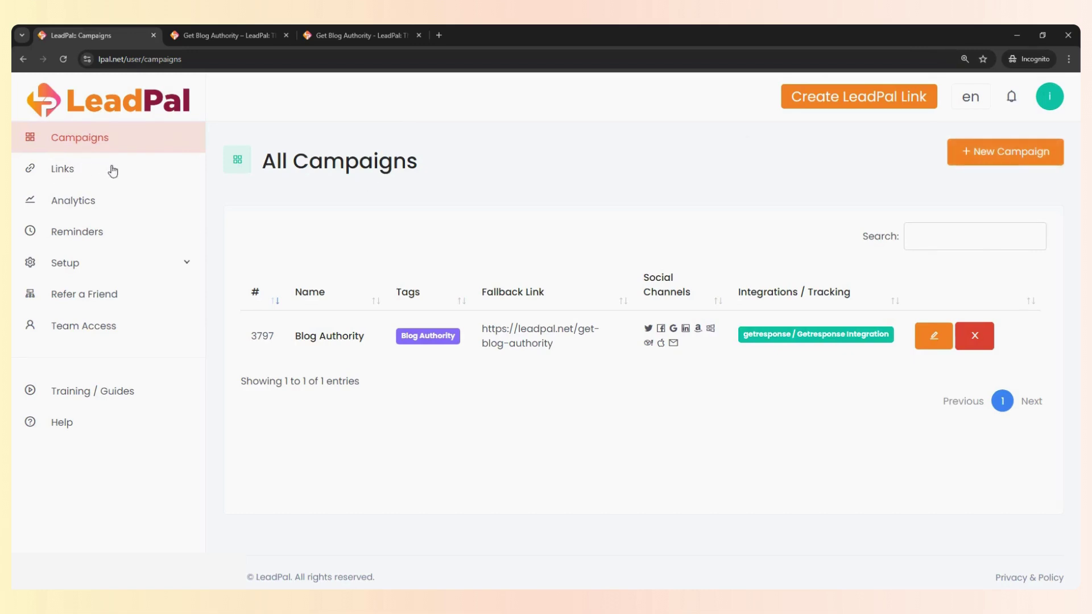
{"action": "left_click", "coordinate": [78, 170]}
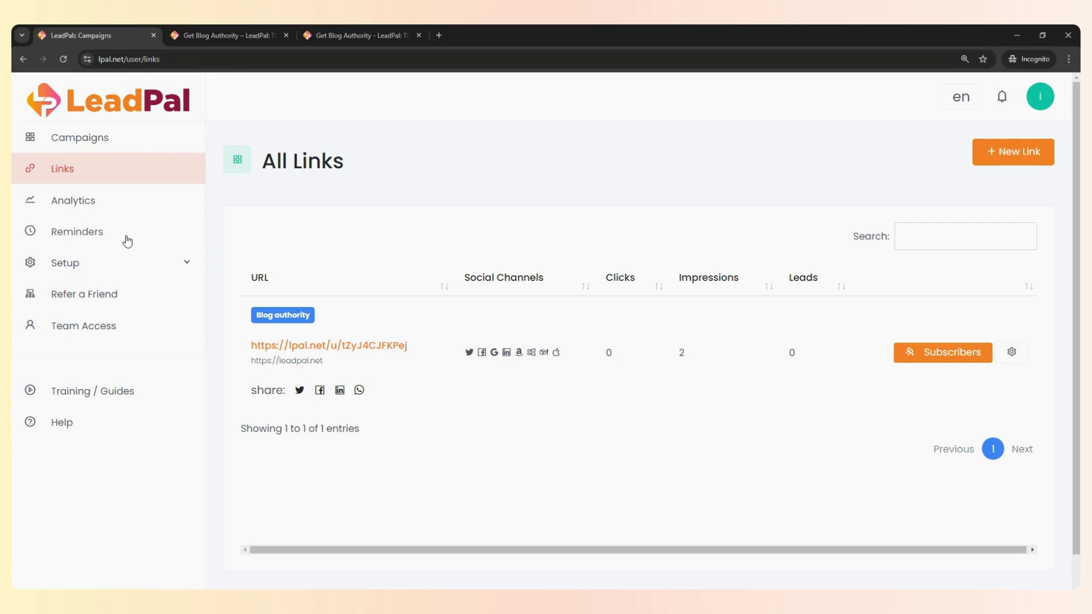
{"action": "left_click", "coordinate": [98, 241]}
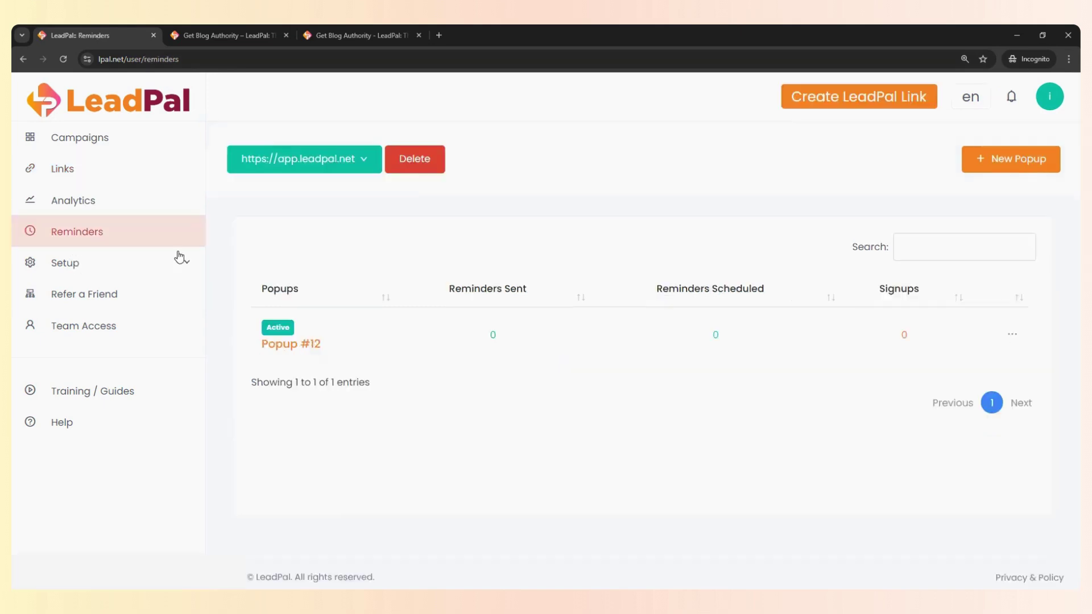
{"action": "left_click", "coordinate": [353, 162]}
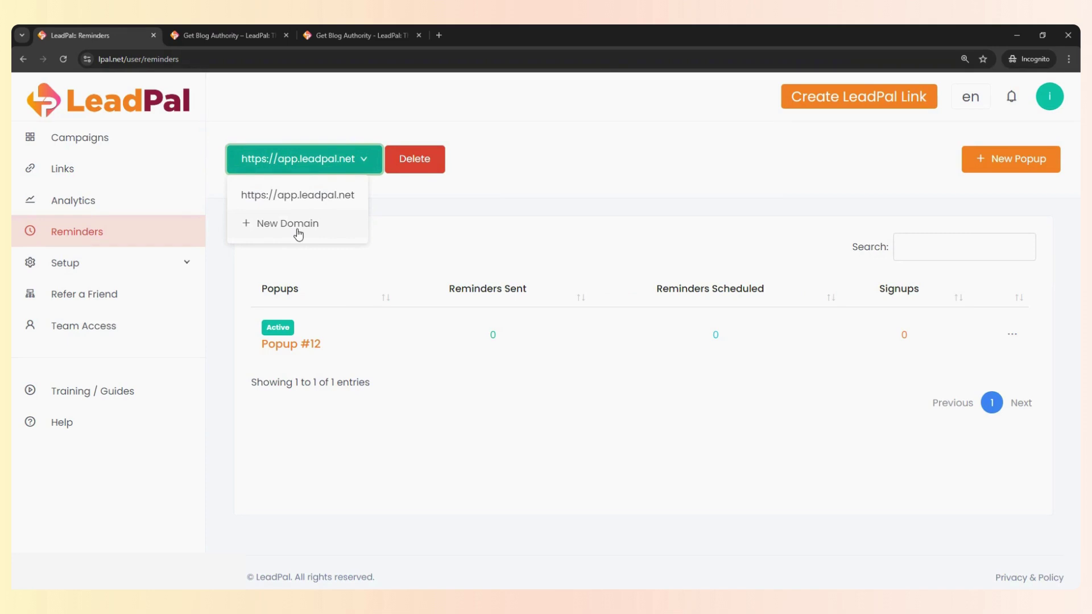
Review the HTML forms and the existing integrations in the account setup
{"action": "left_click", "coordinate": [184, 263]}
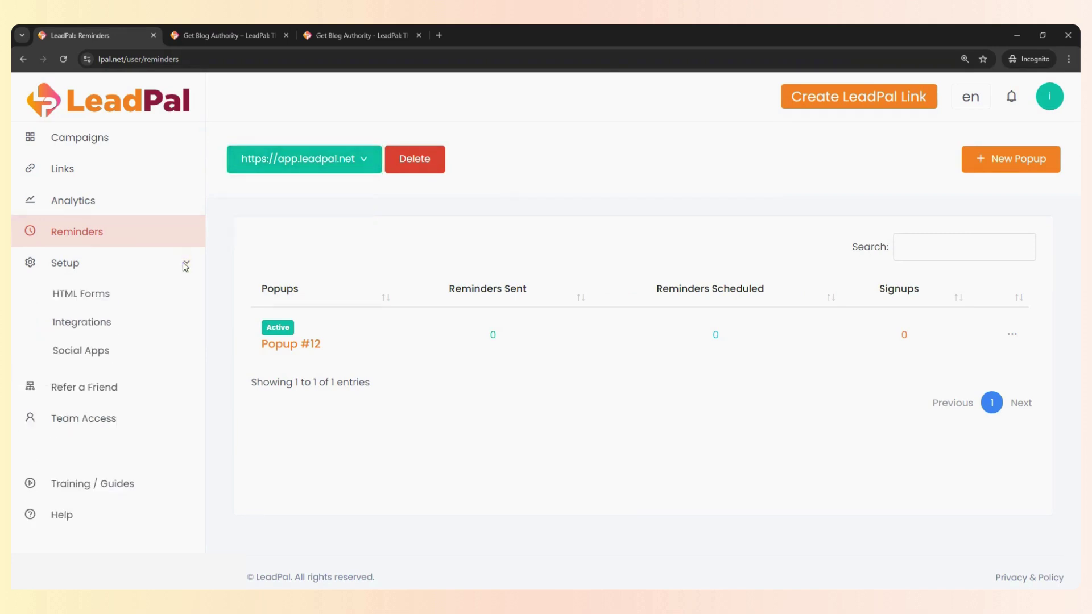
{"action": "left_click", "coordinate": [83, 294]}
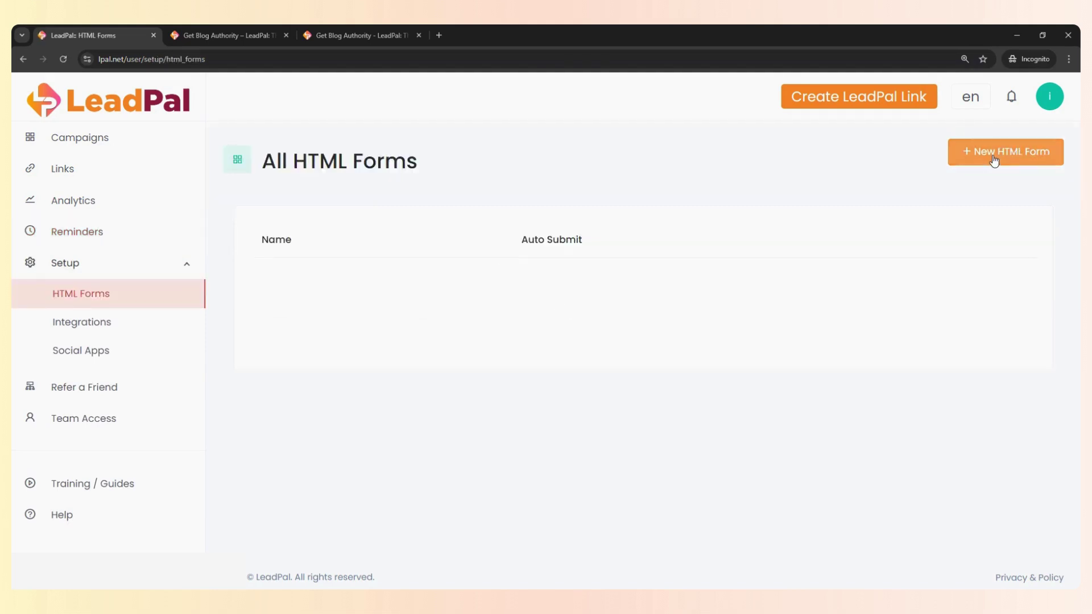
{"action": "left_click", "coordinate": [81, 323]}
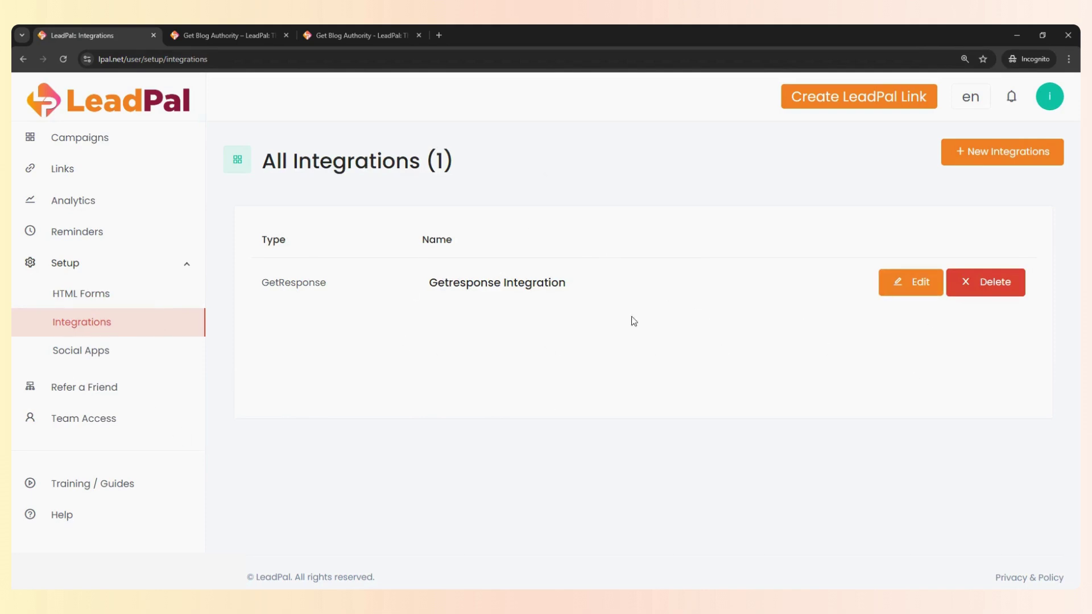
Start a new integration and examine the available integration types down to Zapier
{"action": "left_click", "coordinate": [982, 159]}
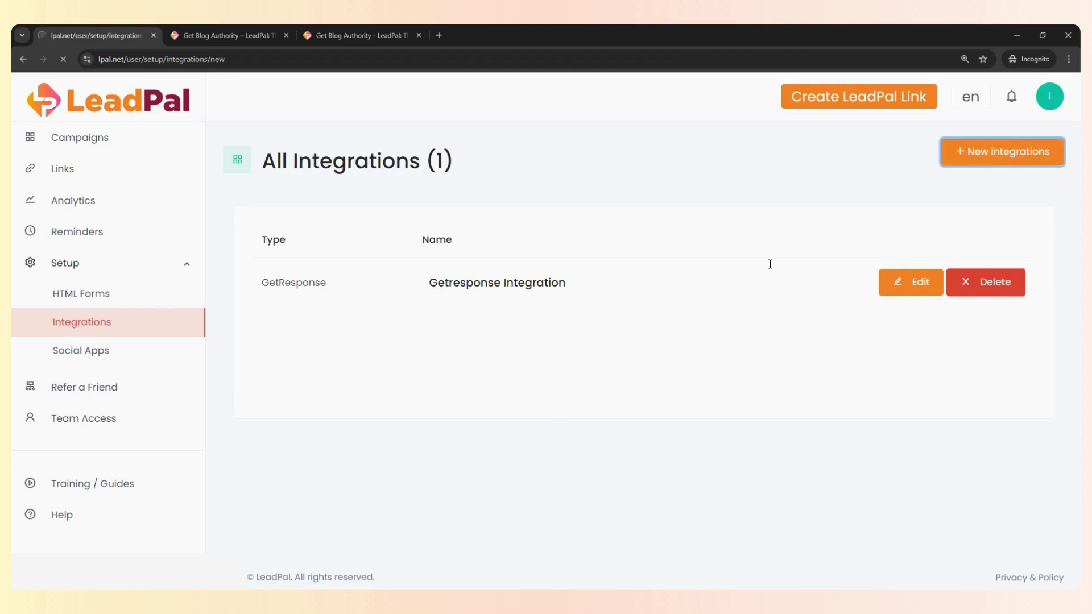
{"action": "left_click", "coordinate": [548, 206]}
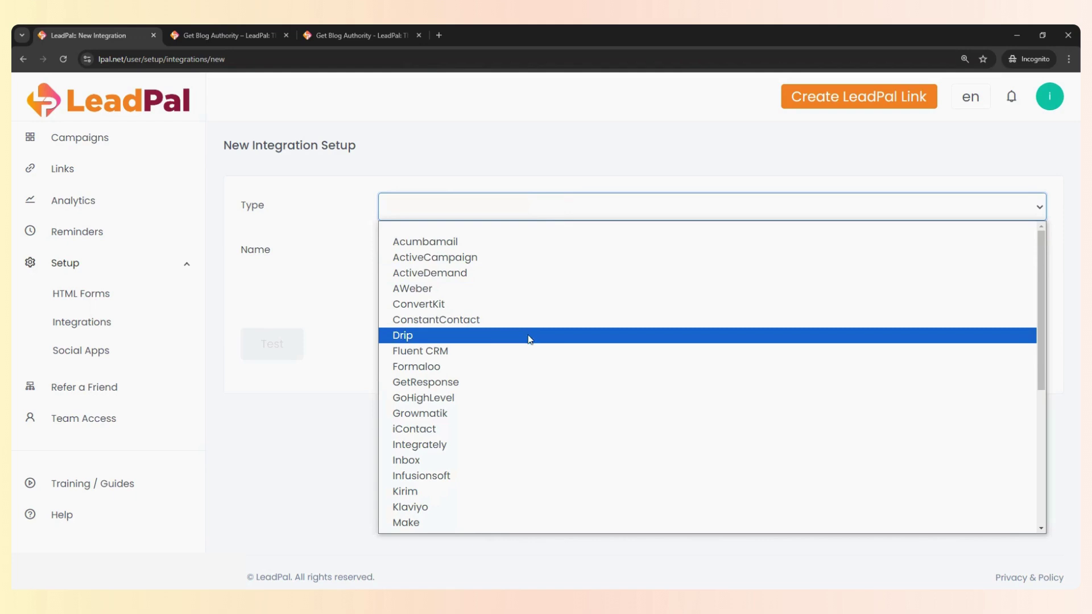
{"action": "scroll", "coordinate": [526, 336], "scroll_direction": "down", "scroll_amount": 5}
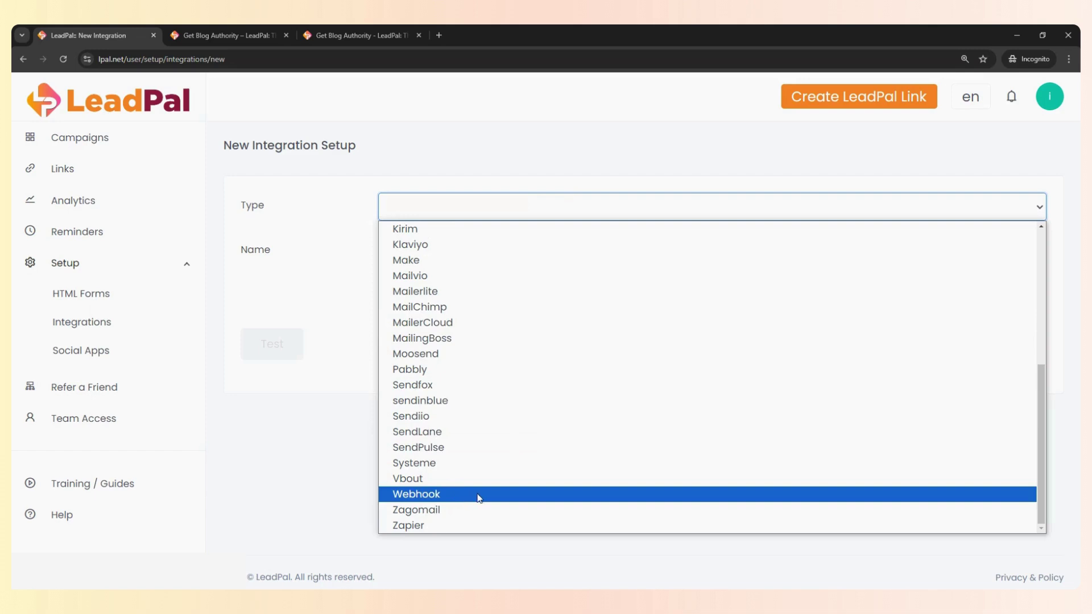
Review the Refer a Friend campaigns and examine the interface languages offered in the account settings
{"action": "left_click", "coordinate": [80, 386]}
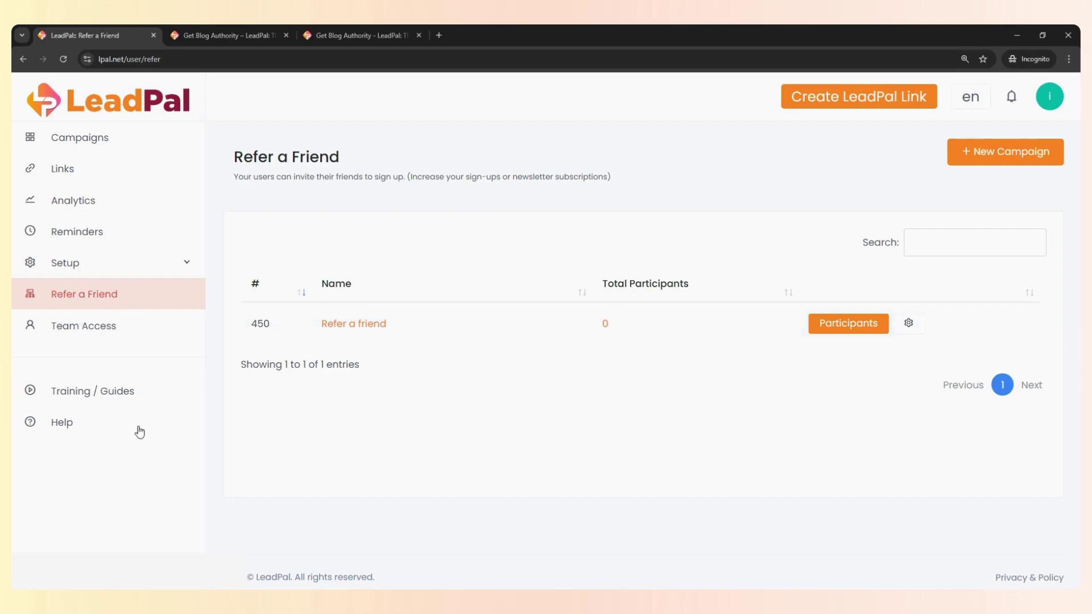
{"action": "left_click", "coordinate": [969, 108]}
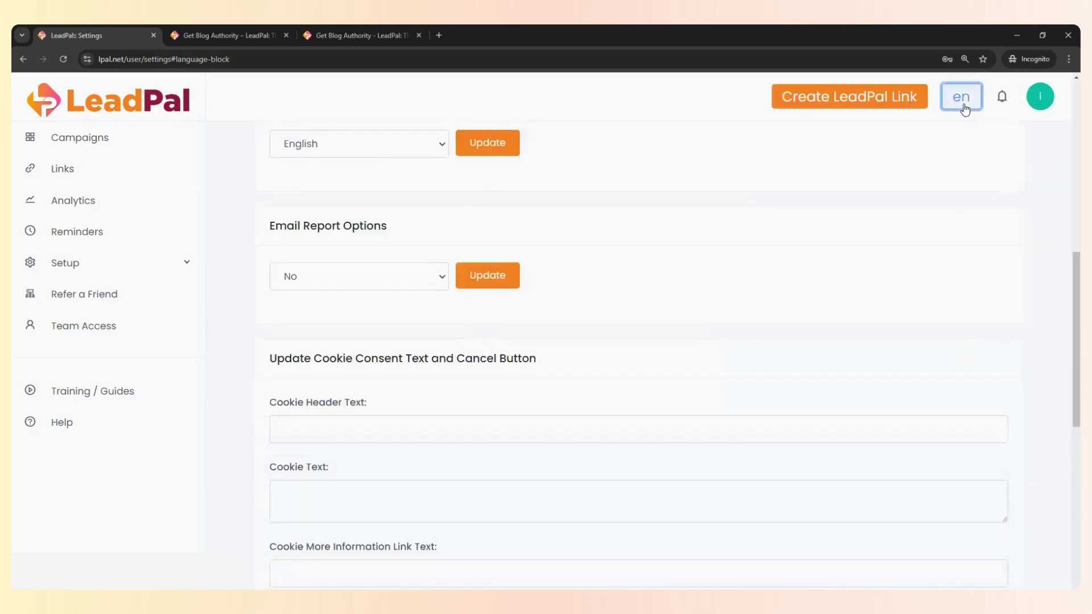
{"action": "left_click", "coordinate": [445, 154]}
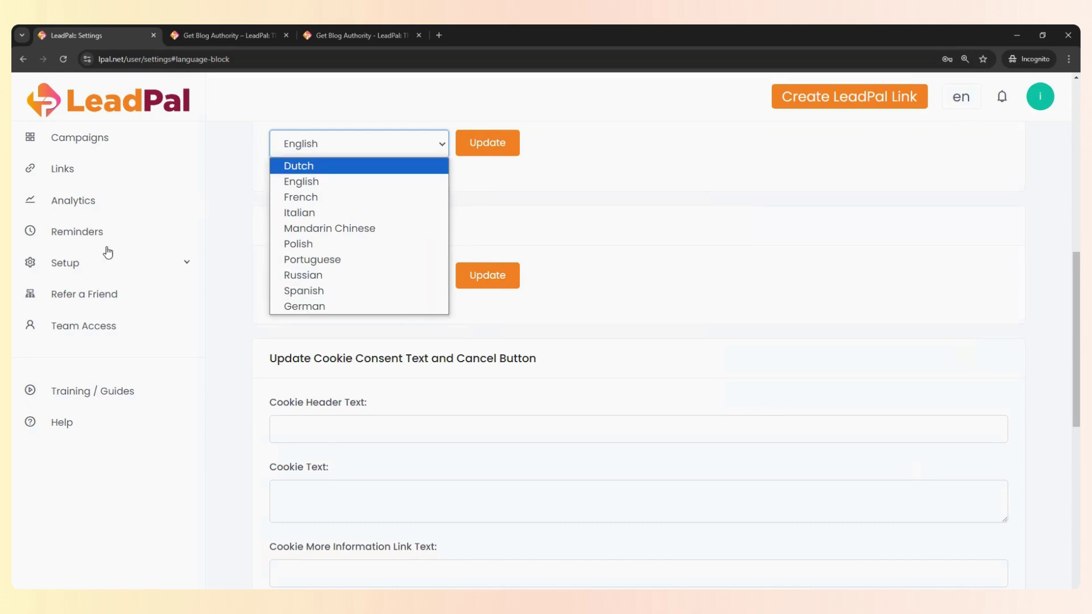
Start a new campaign and look over its Basic Info fields and Social Logins section
{"action": "left_click", "coordinate": [86, 145]}
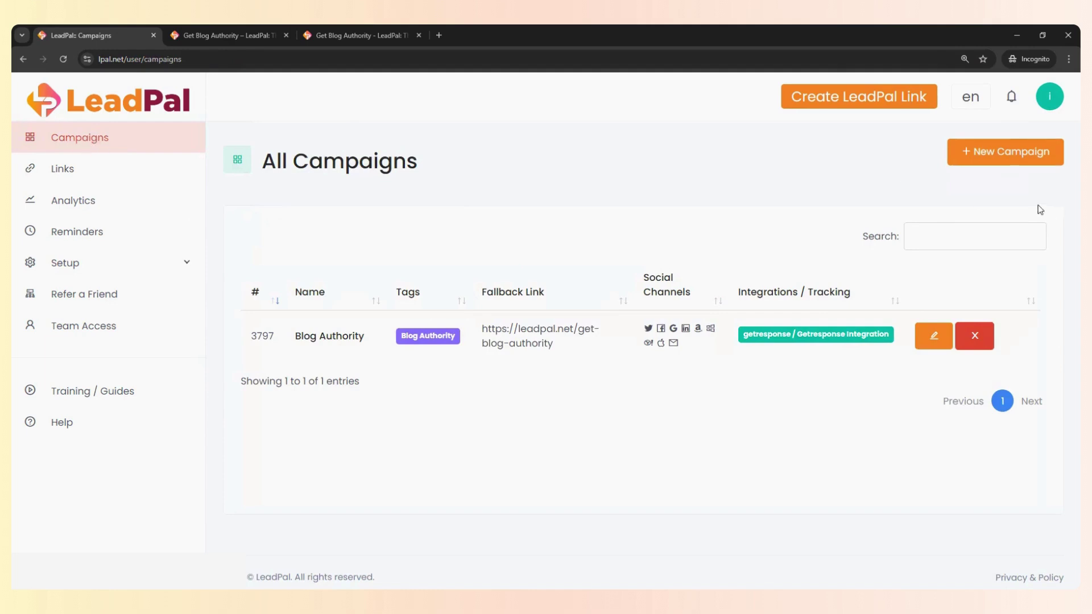
{"action": "left_click", "coordinate": [994, 167]}
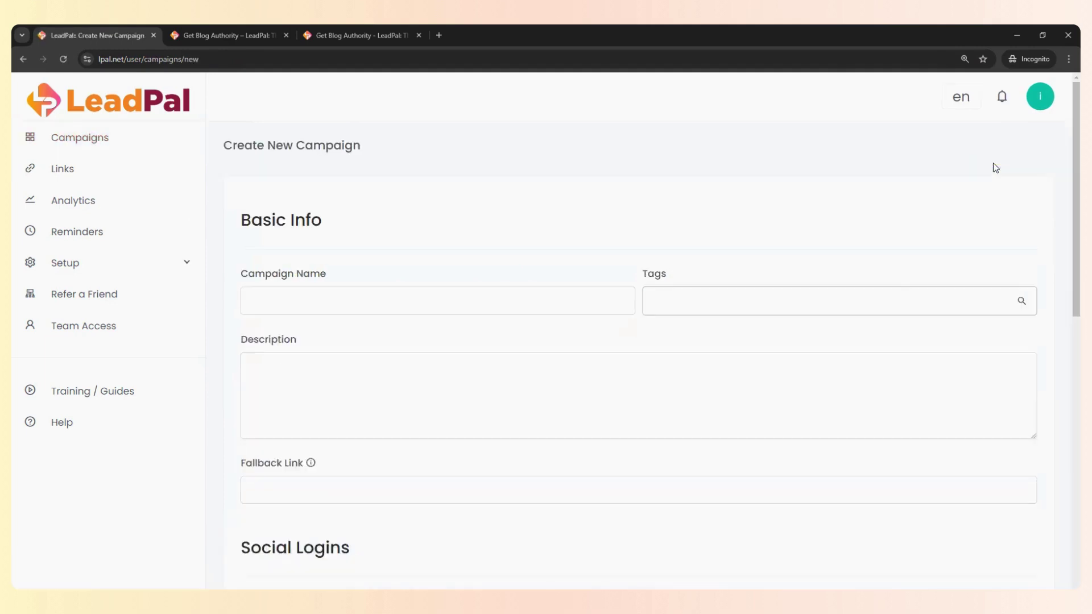
{"action": "left_click", "coordinate": [363, 307]}
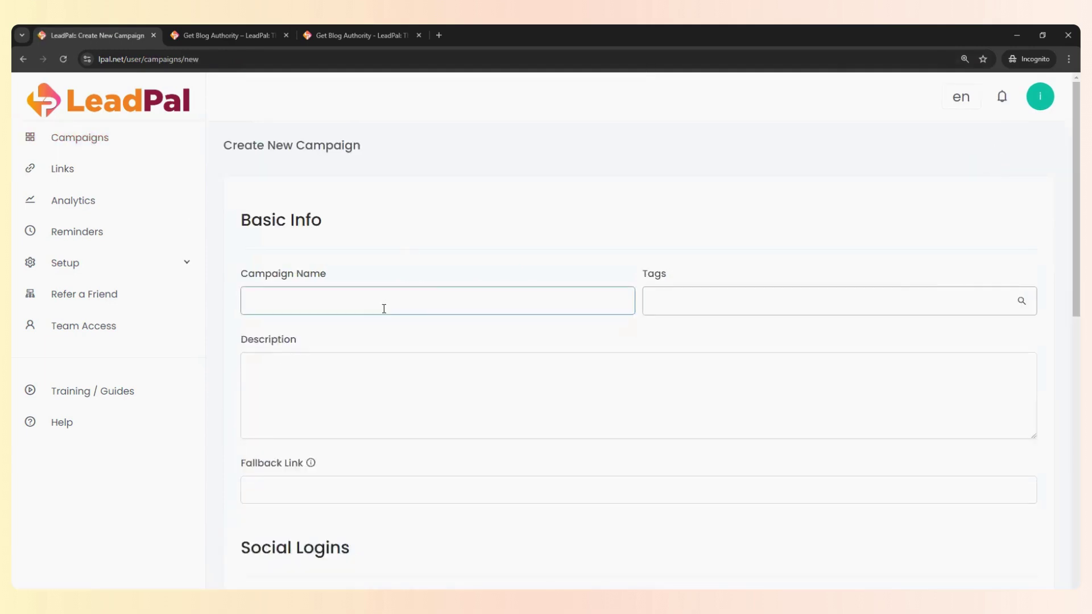
{"action": "scroll", "coordinate": [407, 309], "scroll_direction": "down", "scroll_amount": 1}
{"action": "left_click", "coordinate": [313, 434]}
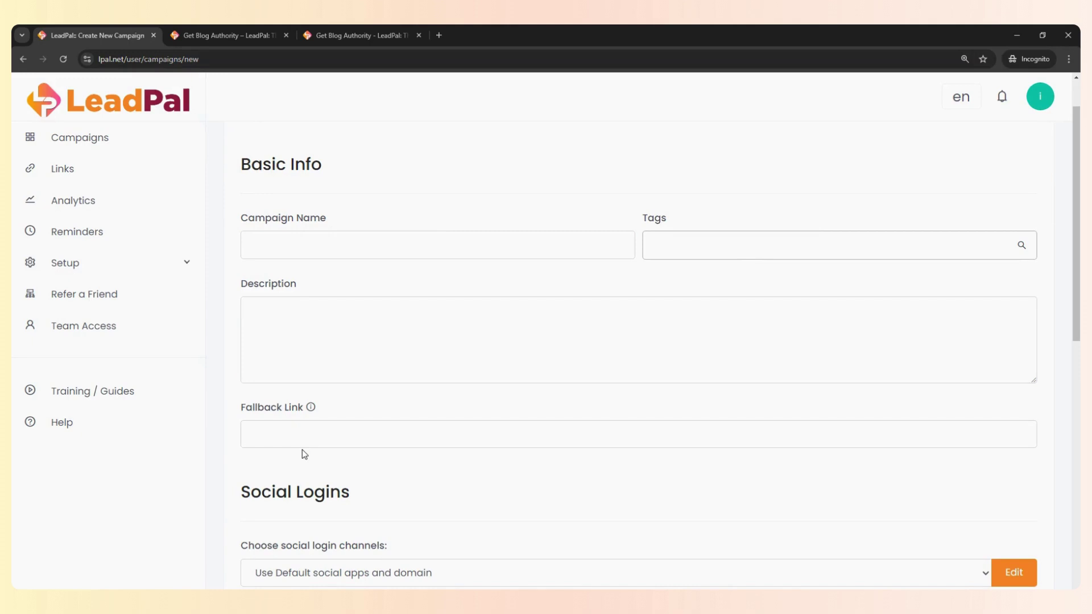
{"action": "scroll", "coordinate": [302, 453], "scroll_direction": "down", "scroll_amount": 3}
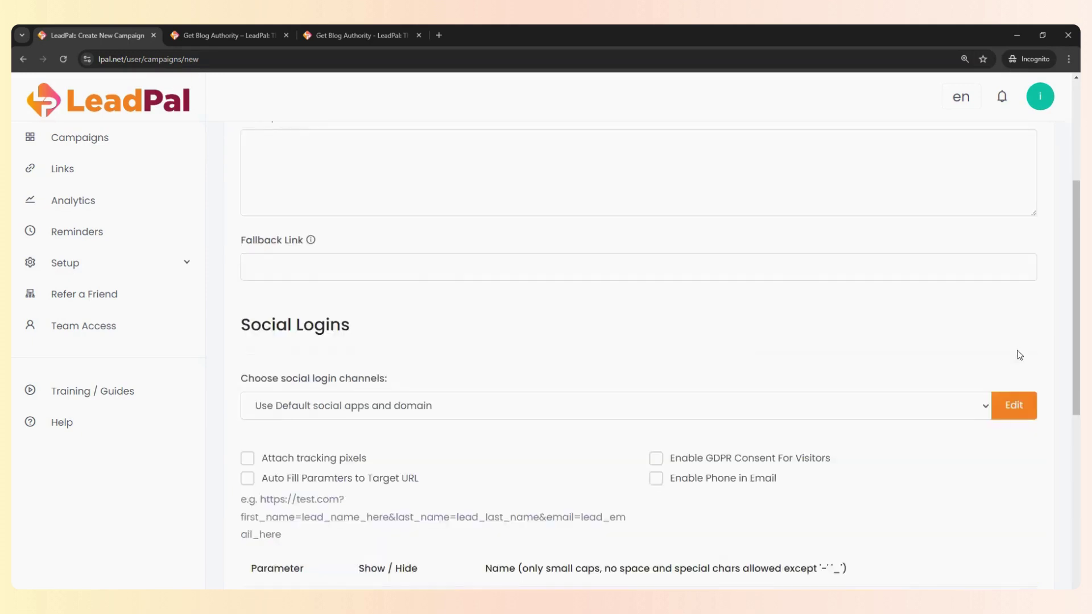
Open the social network settings of the new campaign and switch the Facebook and Google channels off and on again
{"action": "left_click", "coordinate": [1014, 407]}
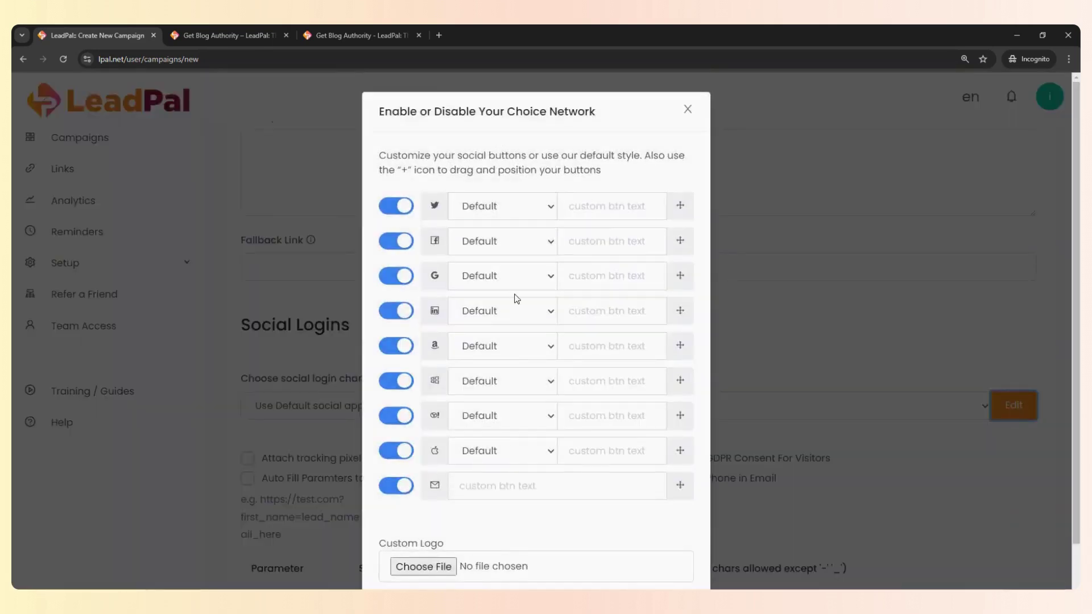
{"action": "left_click", "coordinate": [407, 245]}
{"action": "left_click", "coordinate": [407, 245]}
{"action": "left_click", "coordinate": [407, 280]}
{"action": "left_click", "coordinate": [407, 281]}
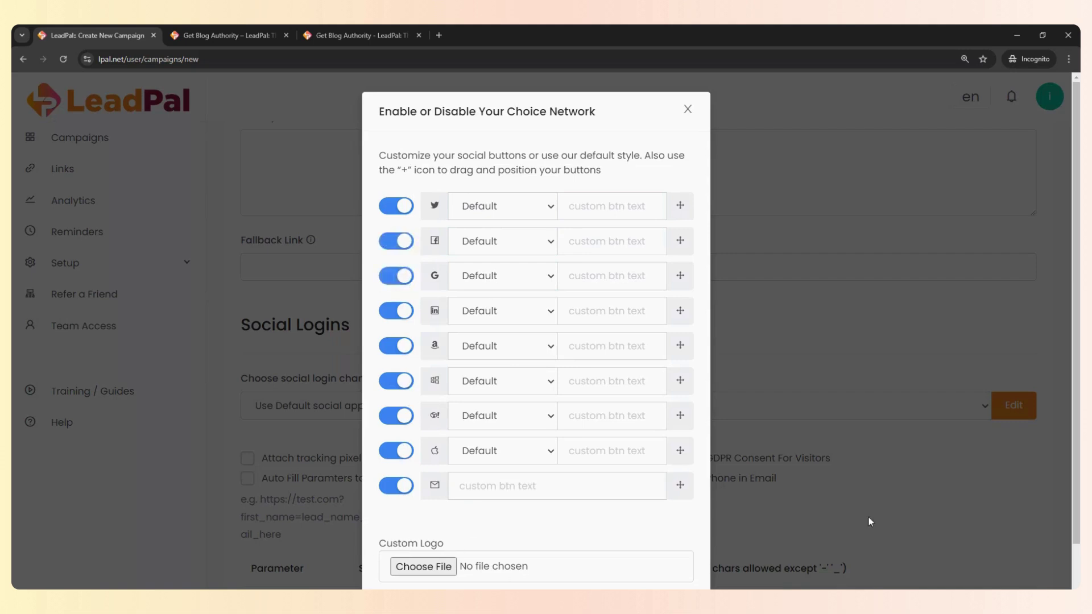
Fill in custom button texts for the first four networks, including "continue with X", "Continue with FB" and "Update via Linkedin"
{"action": "left_click", "coordinate": [574, 205]}
{"action": "left_click", "coordinate": [595, 251]}
{"action": "left_click", "coordinate": [596, 250]}
{"action": "left_click", "coordinate": [608, 274]}
{"action": "left_click", "coordinate": [590, 277]}
{"action": "left_click", "coordinate": [626, 309]}
{"action": "left_click", "coordinate": [607, 311]}
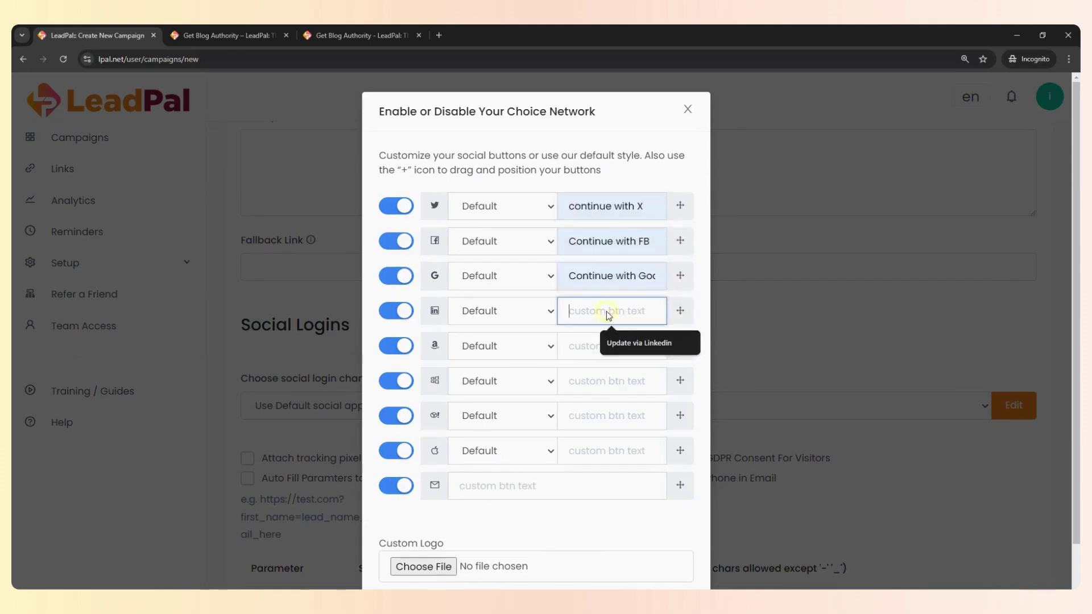
{"action": "left_click", "coordinate": [636, 350]}
Fill in "Continue with" custom button texts for Amazon, Microsoft, Yahoo and Apple
{"action": "left_click", "coordinate": [610, 348]}
{"action": "left_click", "coordinate": [629, 378]}
{"action": "left_click", "coordinate": [613, 382]}
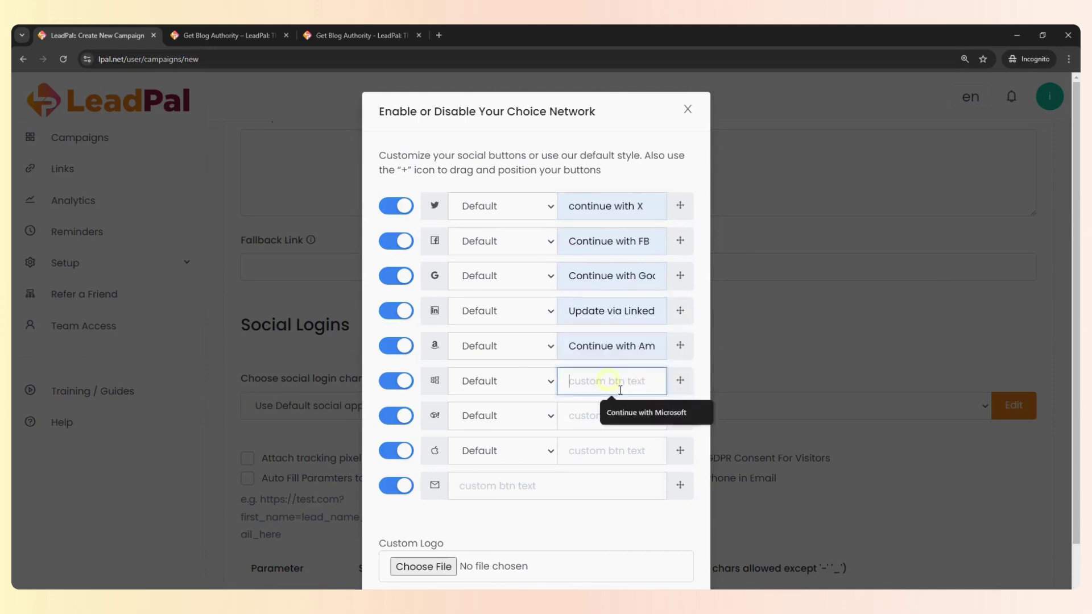
{"action": "left_click", "coordinate": [629, 421]}
{"action": "left_click", "coordinate": [591, 416]}
{"action": "left_click", "coordinate": [617, 453]}
{"action": "left_click", "coordinate": [599, 452]}
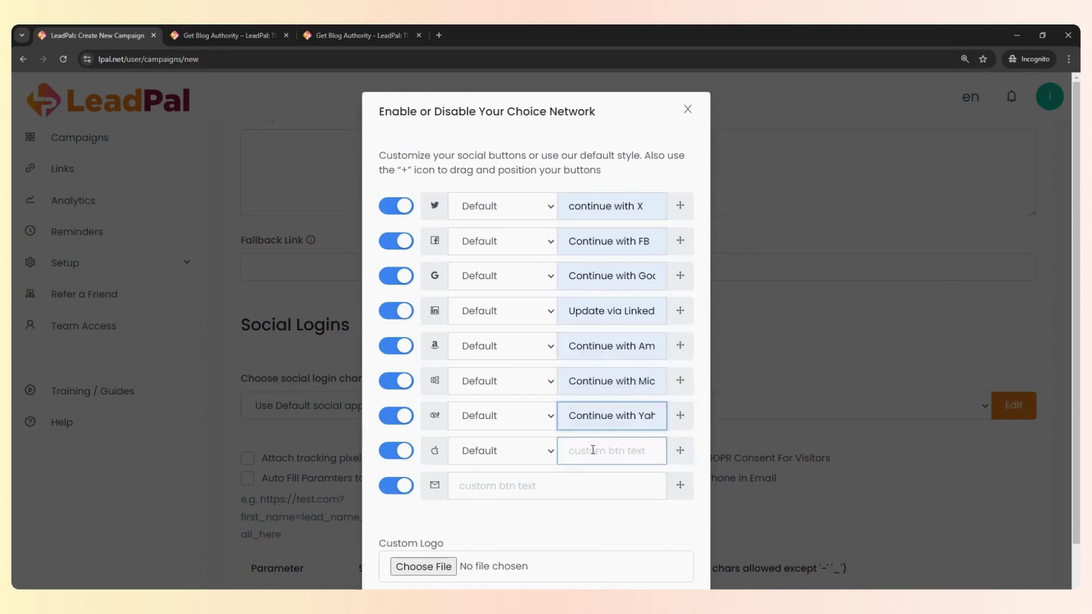
{"action": "left_click", "coordinate": [625, 484]}
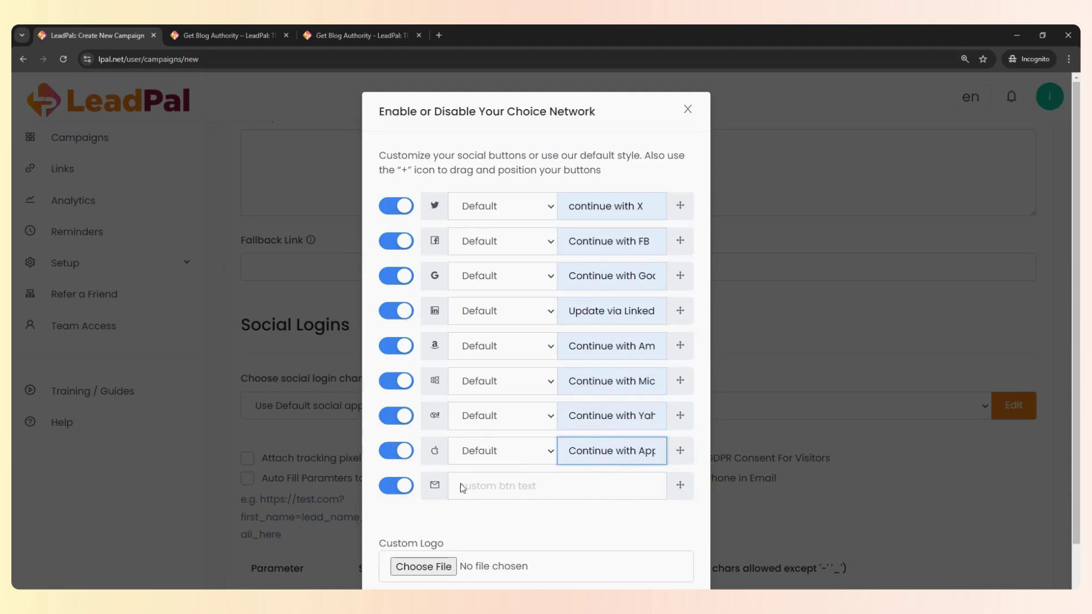
Examine the email channel's custom button text and the custom logo option, and close the network settings
{"action": "left_click", "coordinate": [416, 489]}
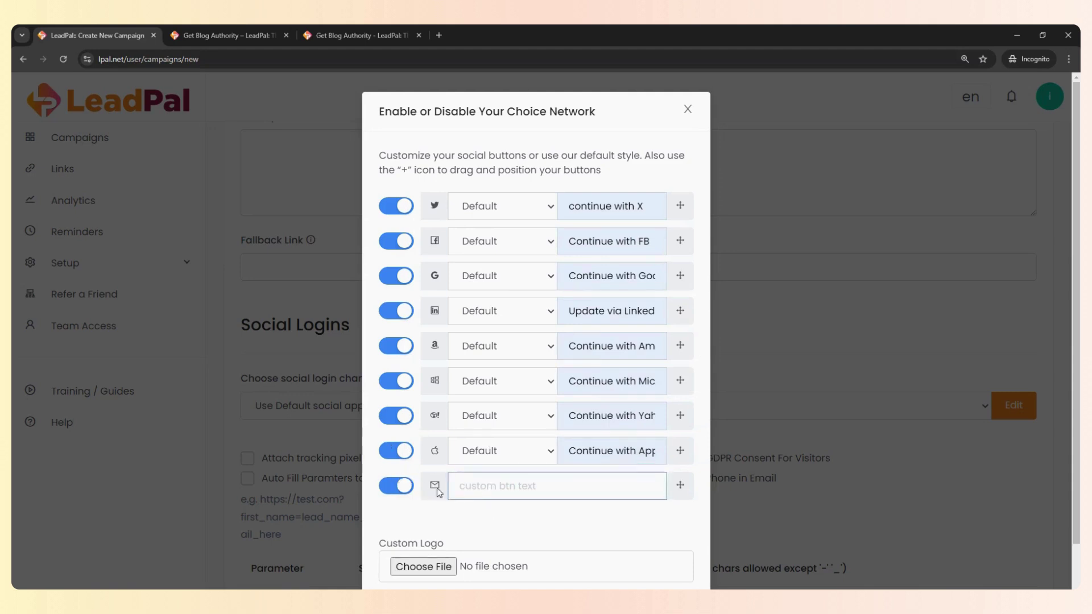
{"action": "left_click", "coordinate": [524, 492]}
{"action": "left_click", "coordinate": [512, 515]}
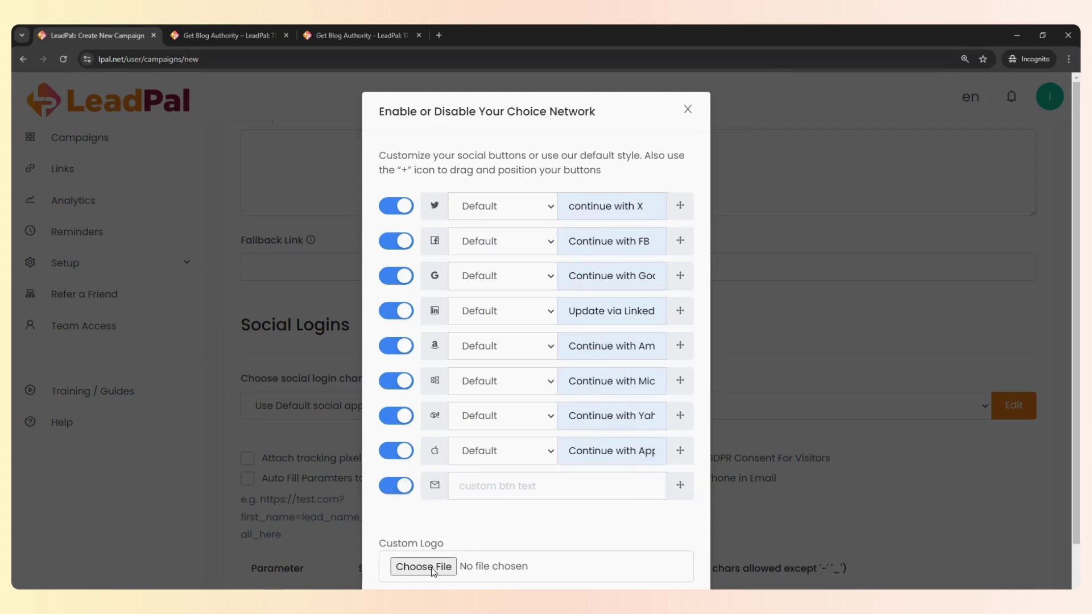
{"action": "left_click", "coordinate": [687, 108]}
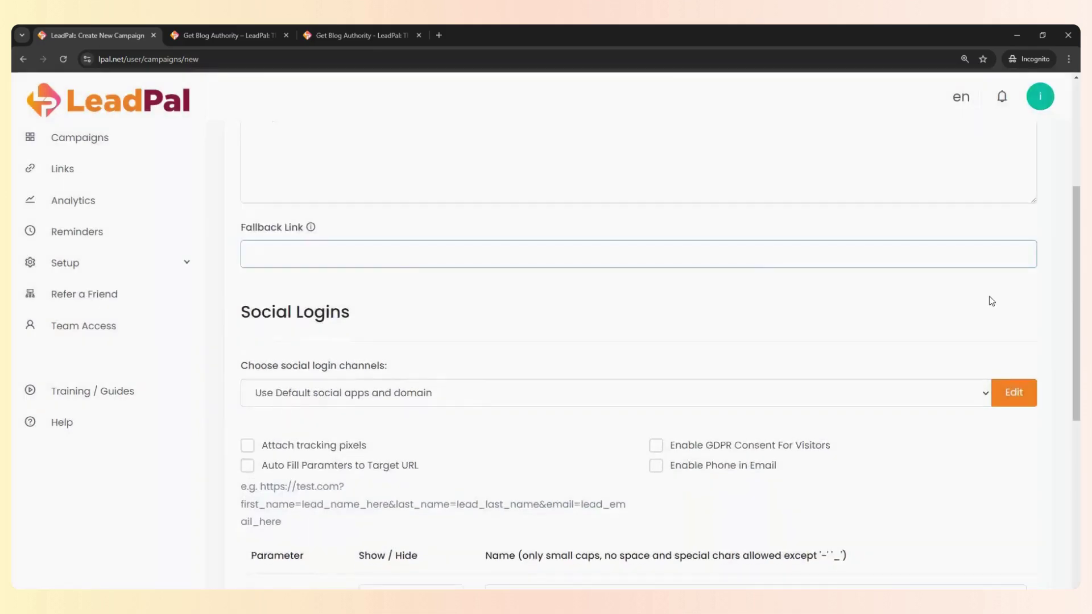
Examine the campaign's parameter fields and third-party subscriber sync options, and return to the campaigns list
{"action": "scroll", "coordinate": [992, 301], "scroll_direction": "down", "scroll_amount": 6}
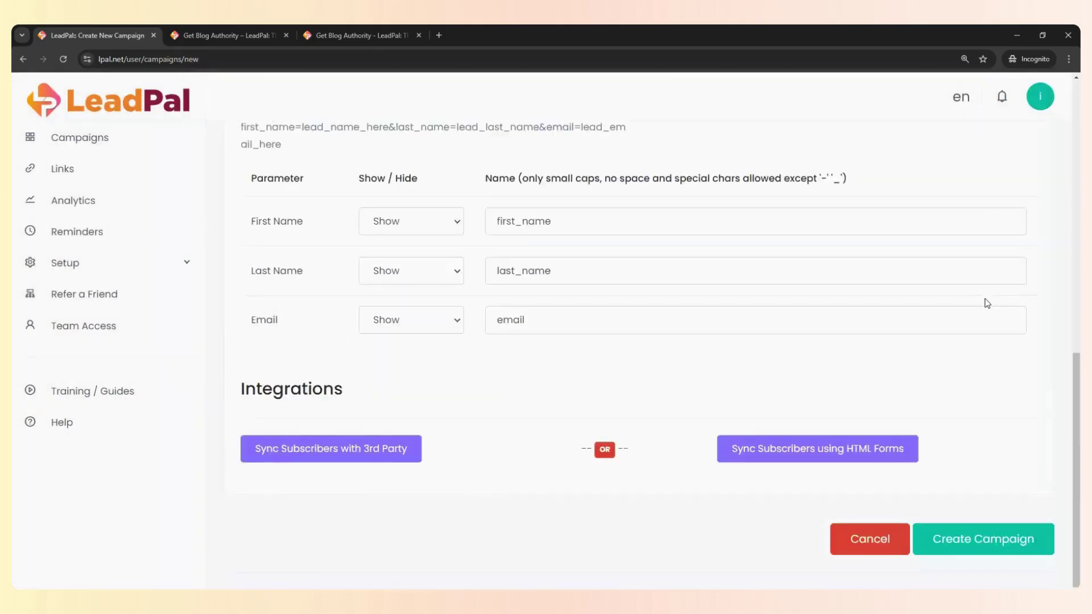
{"action": "left_click", "coordinate": [384, 451]}
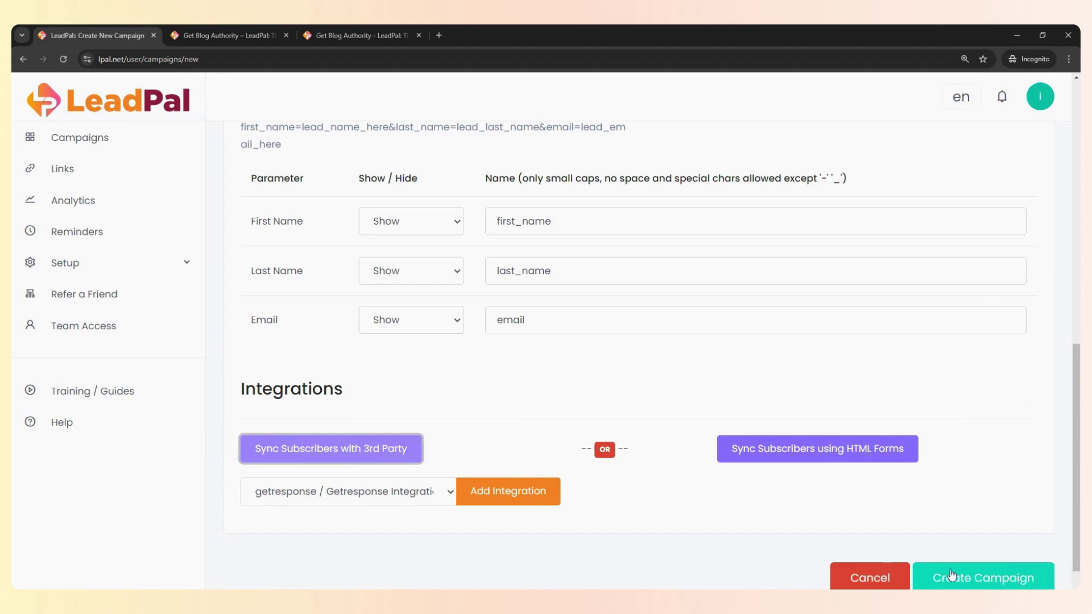
{"action": "left_click", "coordinate": [69, 138]}
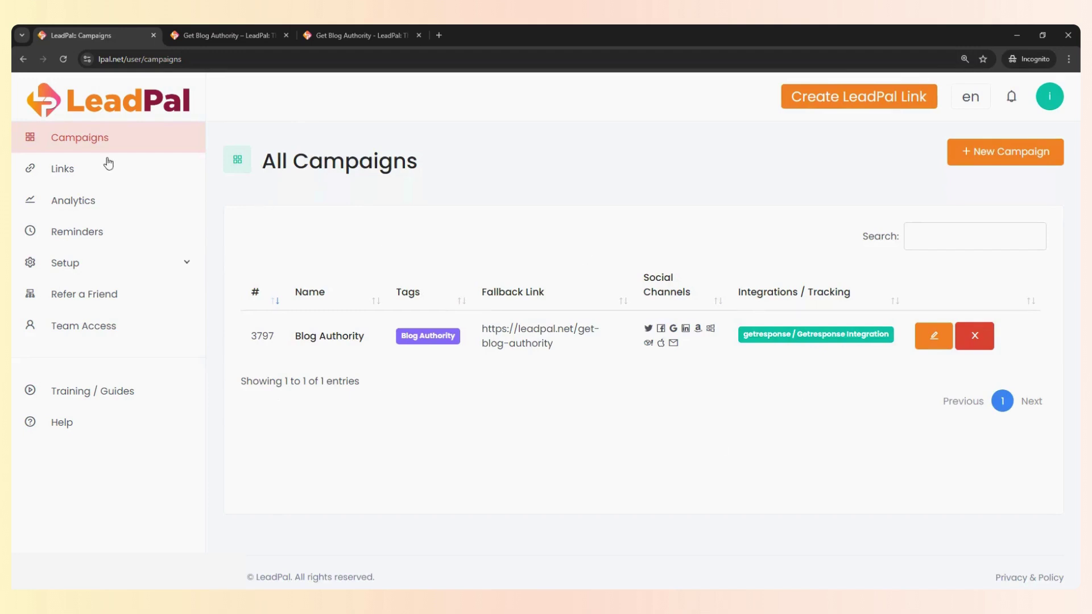
Start a new link and assign it to the Blog Authority campaign
{"action": "left_click", "coordinate": [68, 172]}
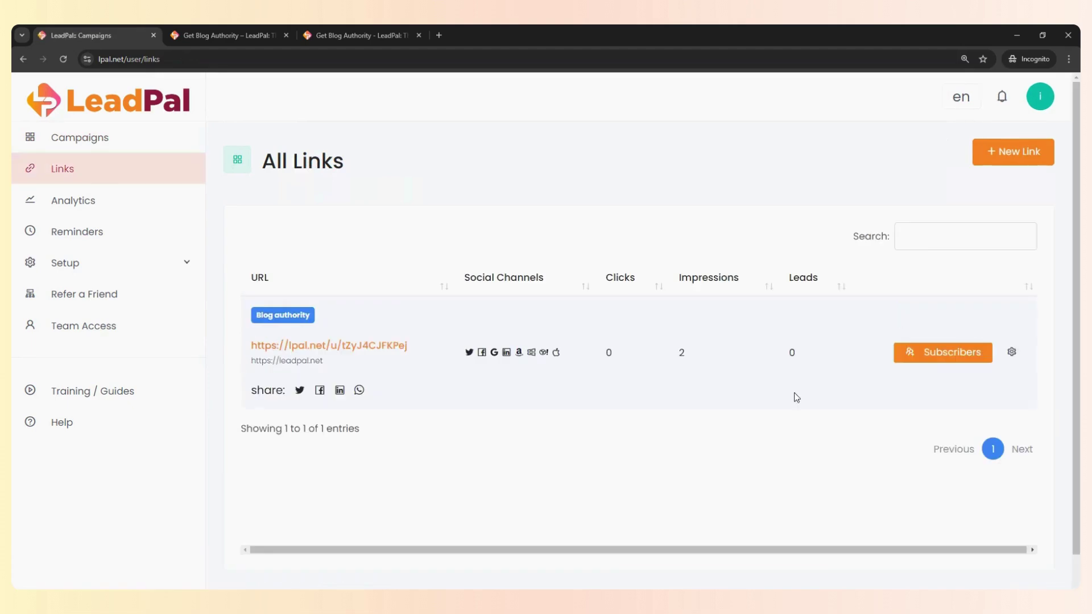
{"action": "left_click", "coordinate": [1012, 160]}
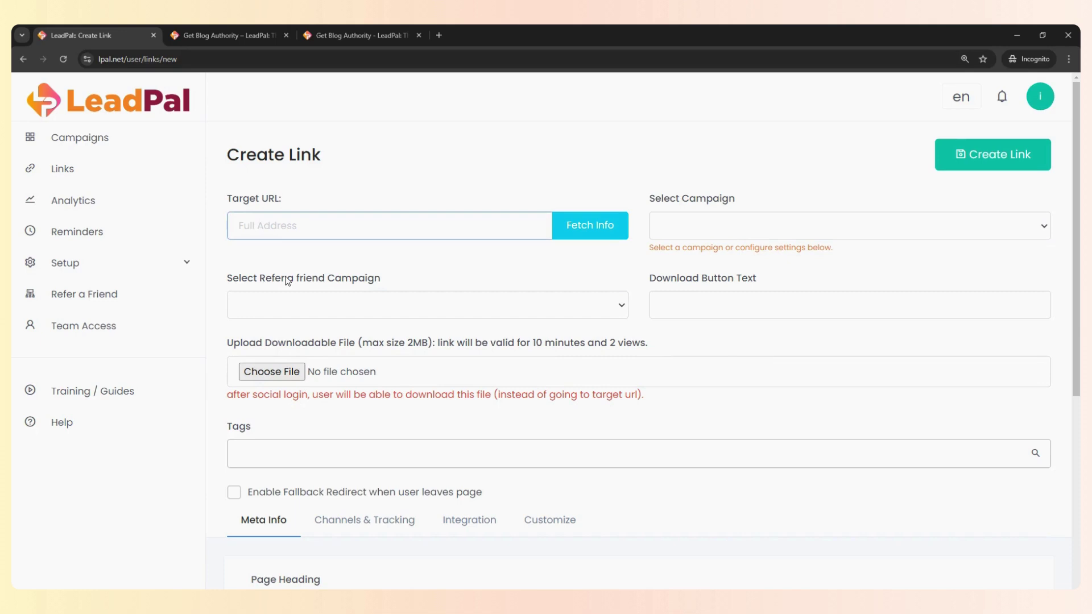
{"action": "left_click", "coordinate": [722, 225]}
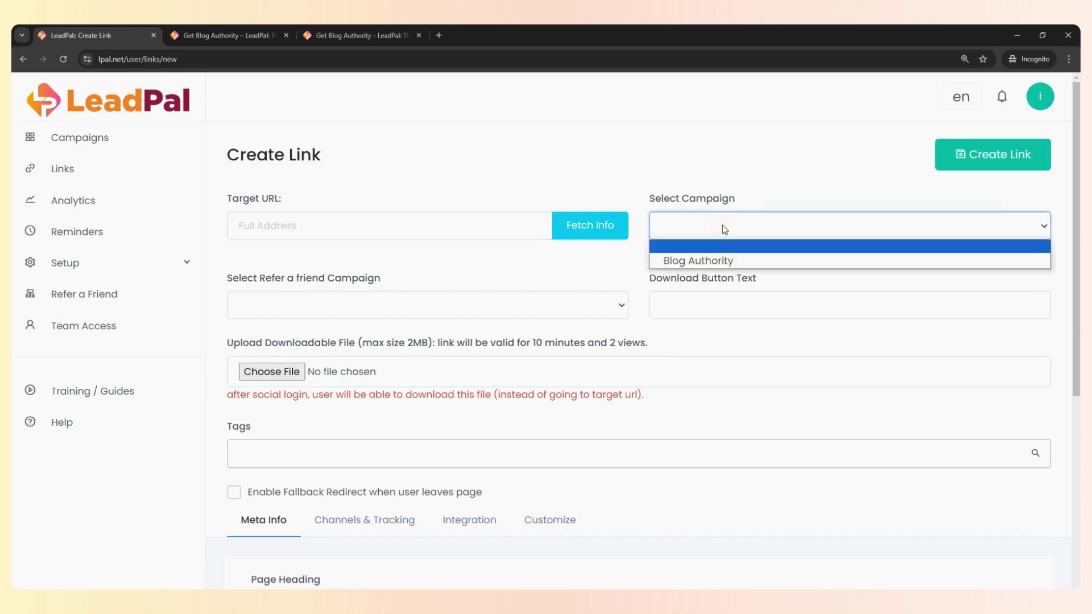
{"action": "left_click", "coordinate": [709, 261]}
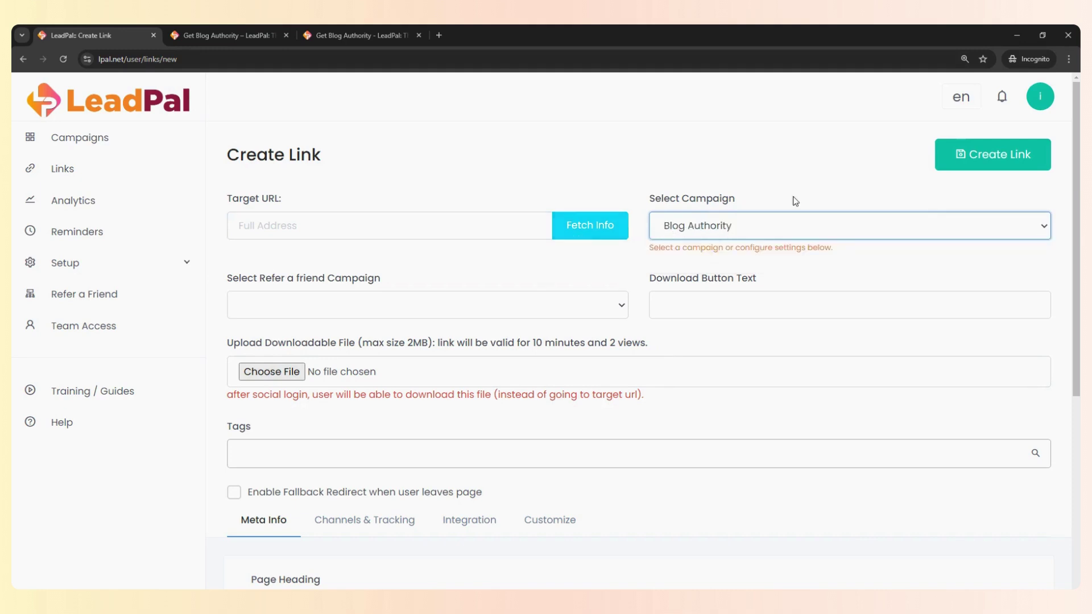
{"action": "scroll", "coordinate": [334, 295], "scroll_direction": "down", "scroll_amount": 3}
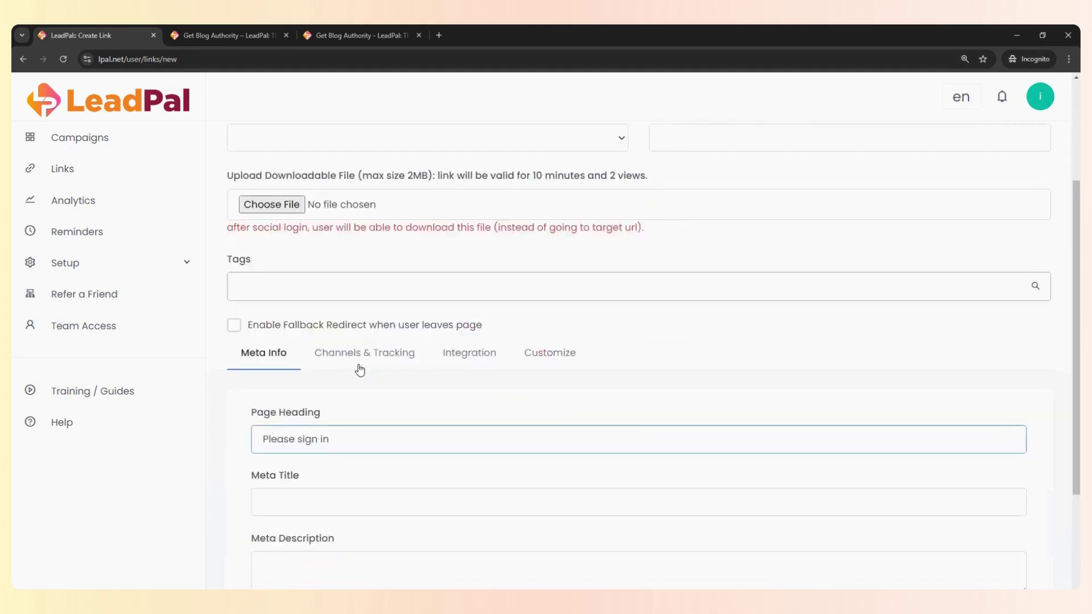
Review the new link's page heading and meta fields, and create the link
{"action": "scroll", "coordinate": [491, 335], "scroll_direction": "down", "scroll_amount": 3}
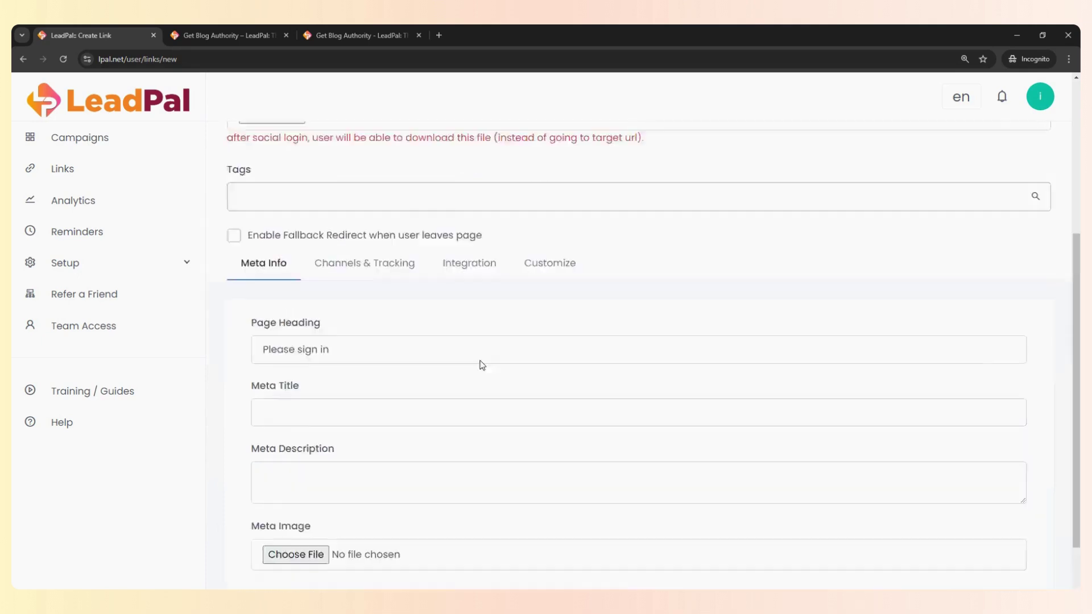
{"action": "scroll", "coordinate": [483, 360], "scroll_direction": "up", "scroll_amount": 6}
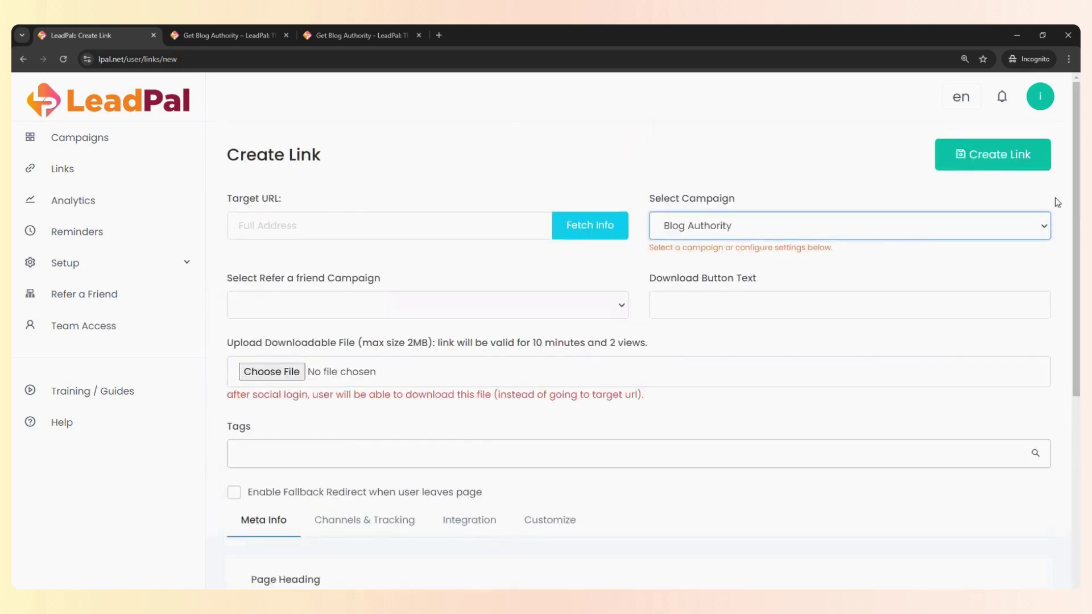
{"action": "left_click", "coordinate": [995, 156]}
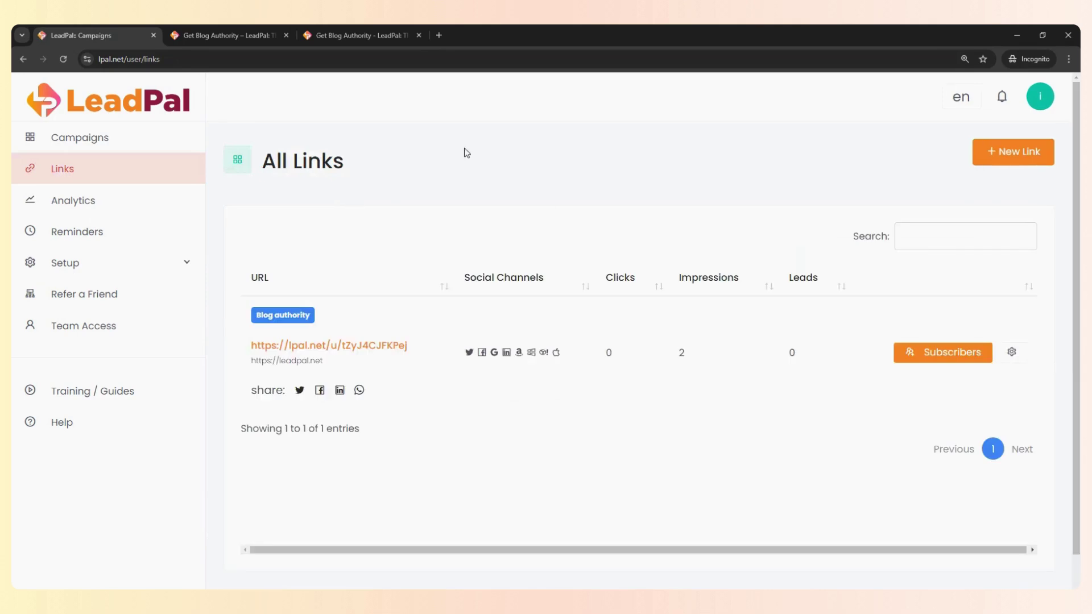
Open the Blog authority link's public page, examine its social sign-in buttons, and return to the links list
{"action": "left_click", "coordinate": [339, 345]}
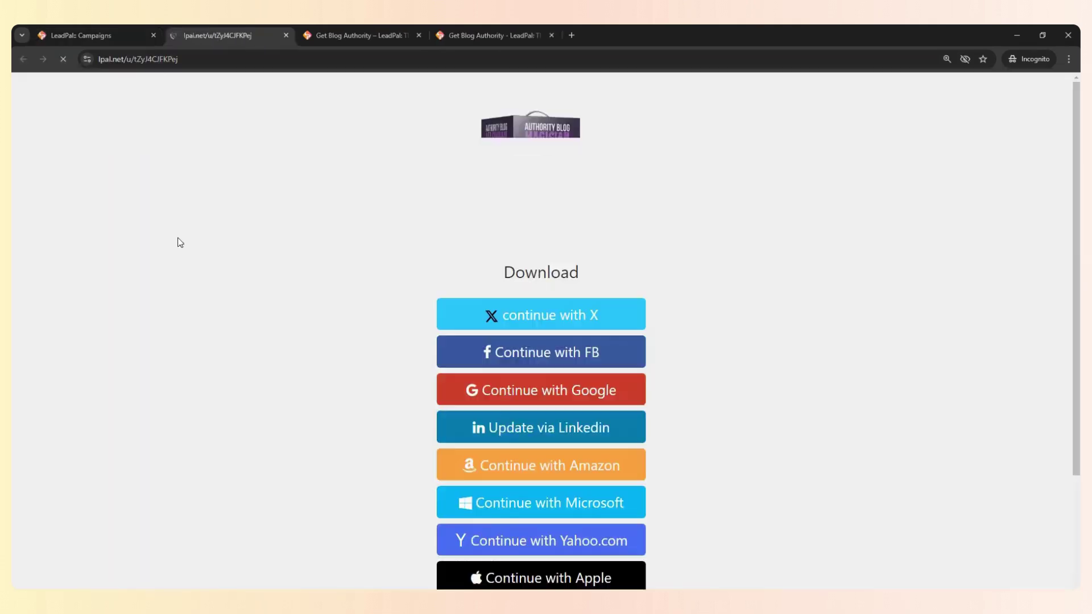
{"action": "scroll", "coordinate": [748, 287], "scroll_direction": "down", "scroll_amount": 3}
{"action": "scroll", "coordinate": [749, 288], "scroll_direction": "up", "scroll_amount": 3}
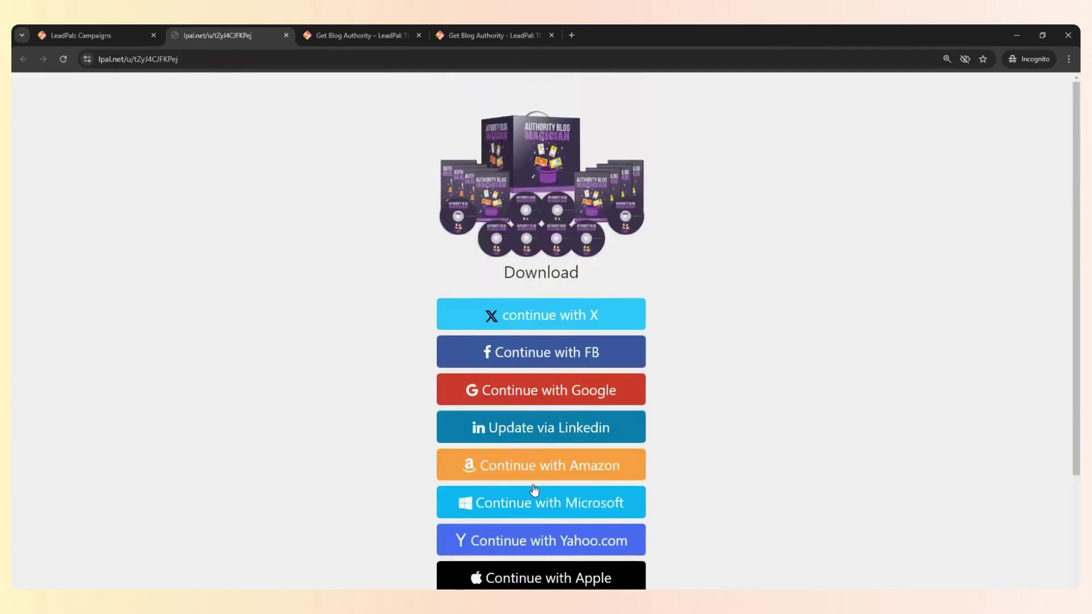
{"action": "key", "text": "ctrl+1"}
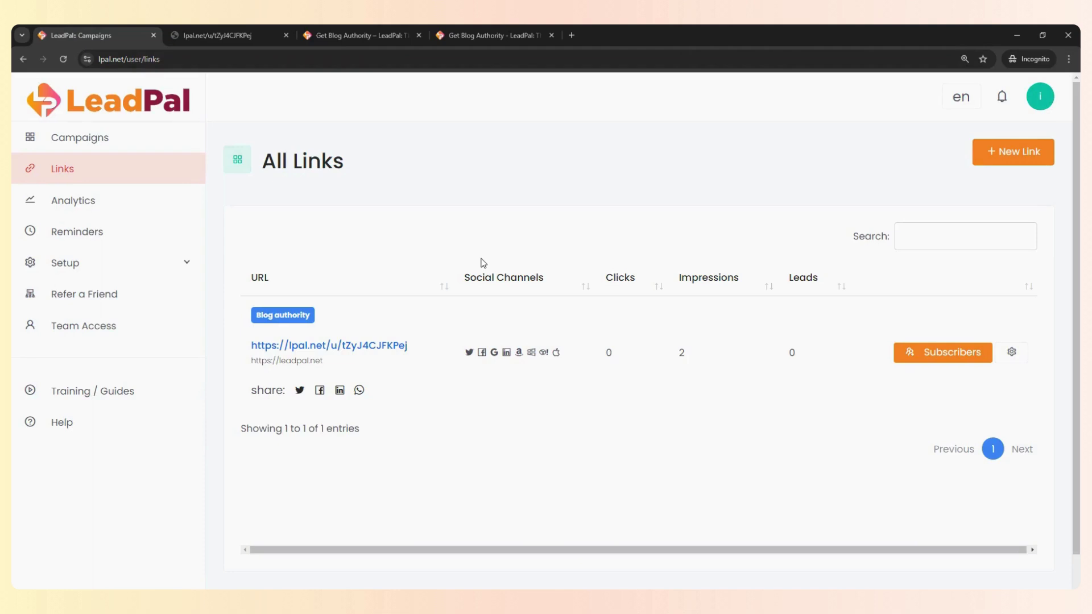
Examine the Blog authority link's iframe embed code alongside its public page, and return to the links list
{"action": "left_click", "coordinate": [1010, 353]}
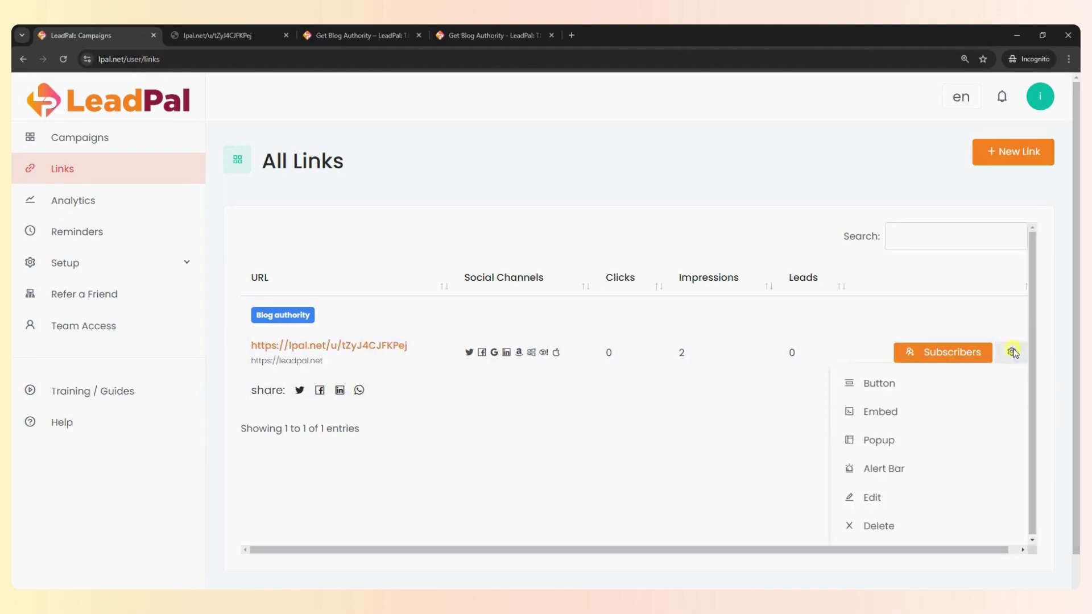
{"action": "left_click", "coordinate": [901, 421]}
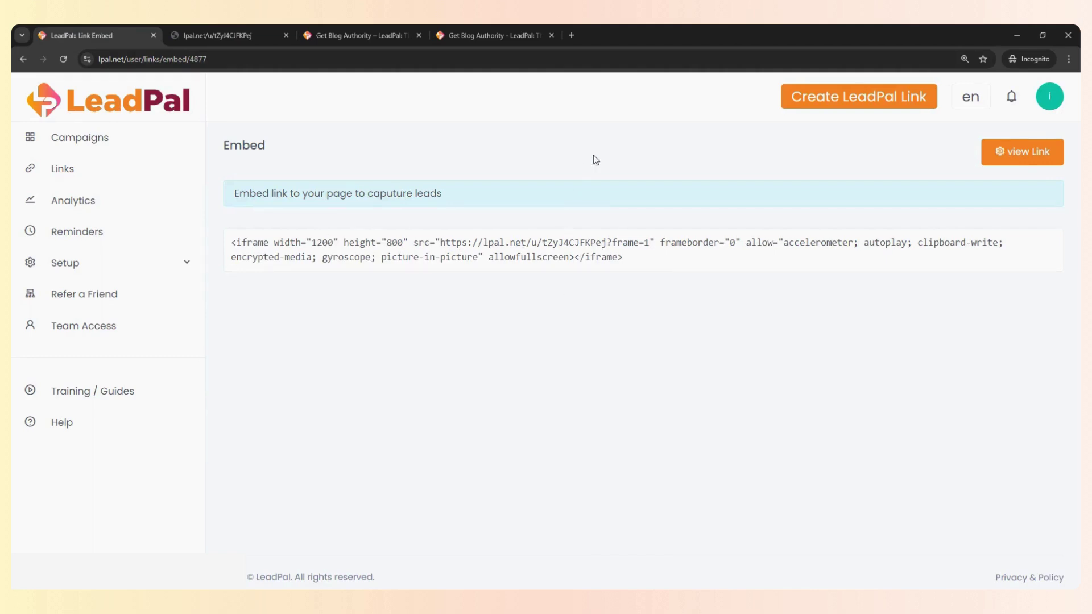
{"action": "left_click", "coordinate": [237, 35]}
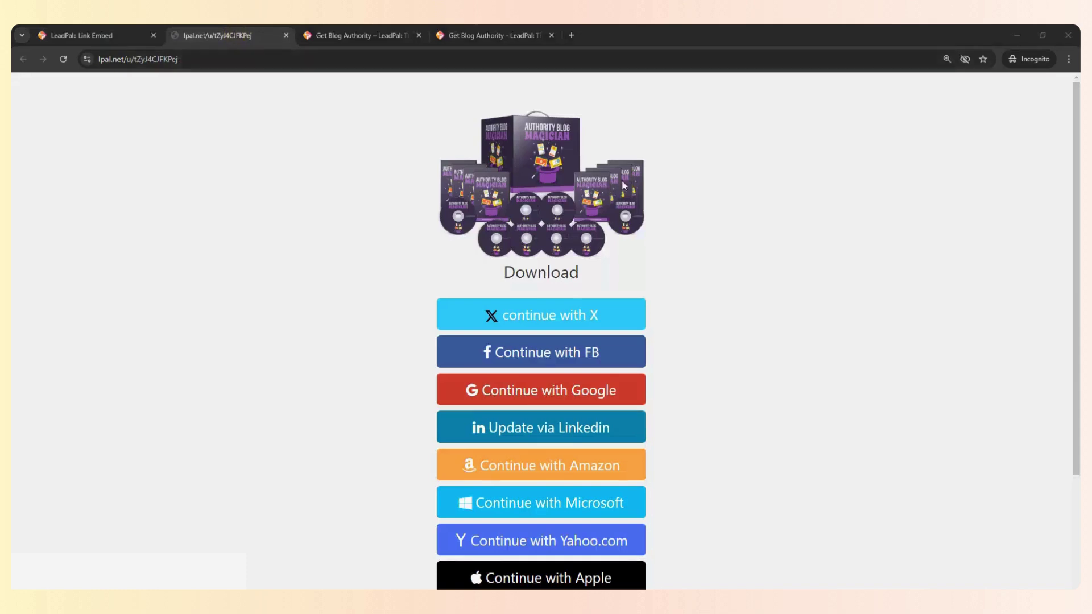
{"action": "left_click", "coordinate": [140, 36]}
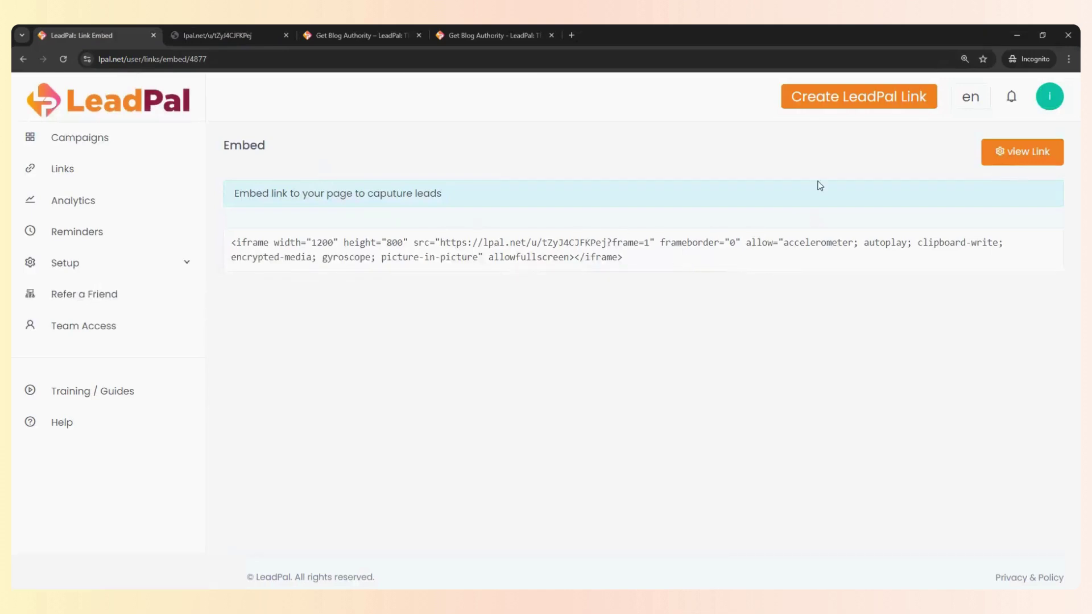
{"action": "left_click", "coordinate": [73, 180]}
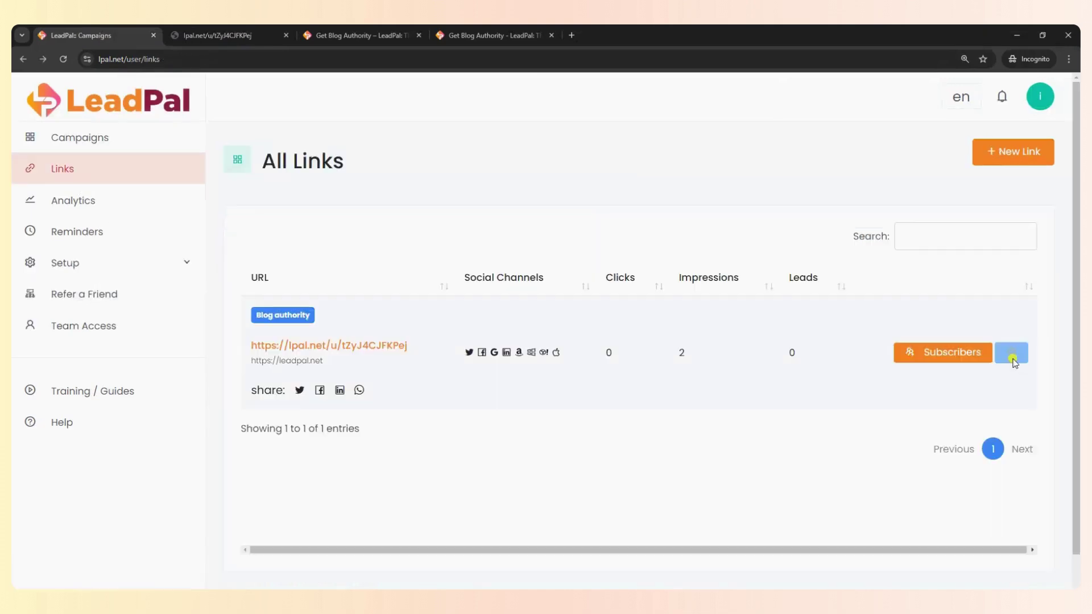
Show the Blog authority link's button codes and copy the URL from the "Continue with Google" code
{"action": "left_click", "coordinate": [1012, 357]}
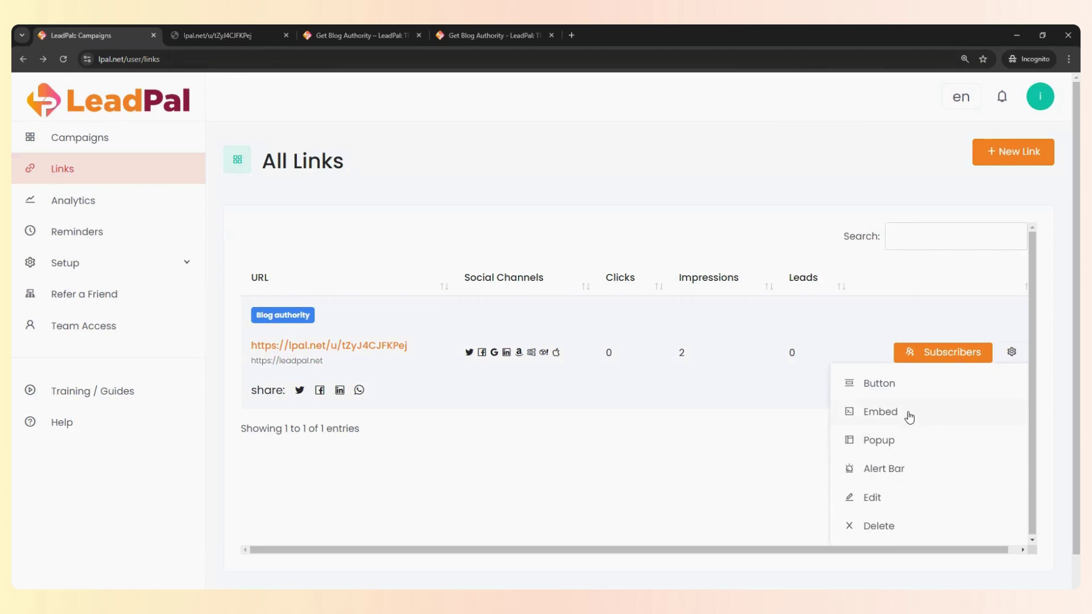
{"action": "left_click", "coordinate": [892, 386]}
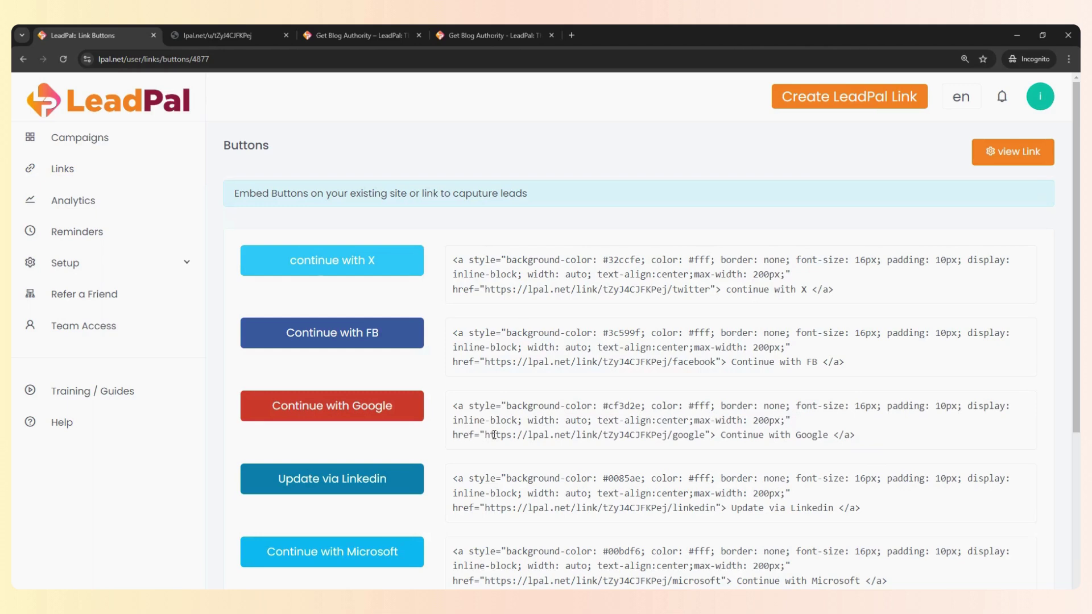
{"action": "left_click_drag", "start_coordinate": [486, 436], "coordinate": [705, 444]}
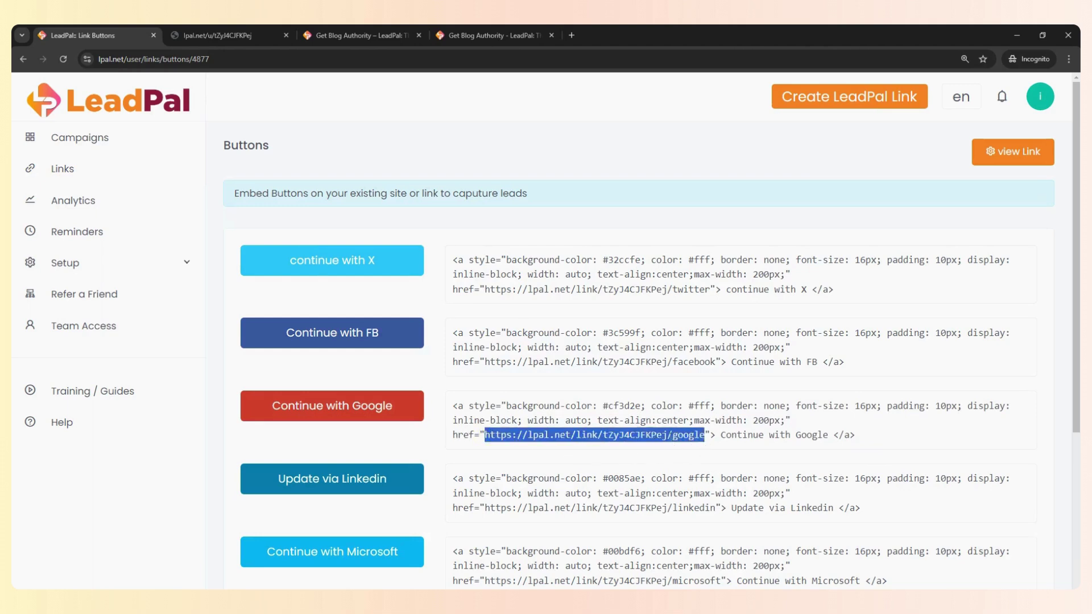
{"action": "right_click", "coordinate": [665, 435]}
{"action": "left_click", "coordinate": [695, 452]}
Test the copied Google sign-in URL in a new browser tab by choosing an account, and return to the button codes
{"action": "left_click", "coordinate": [571, 36]}
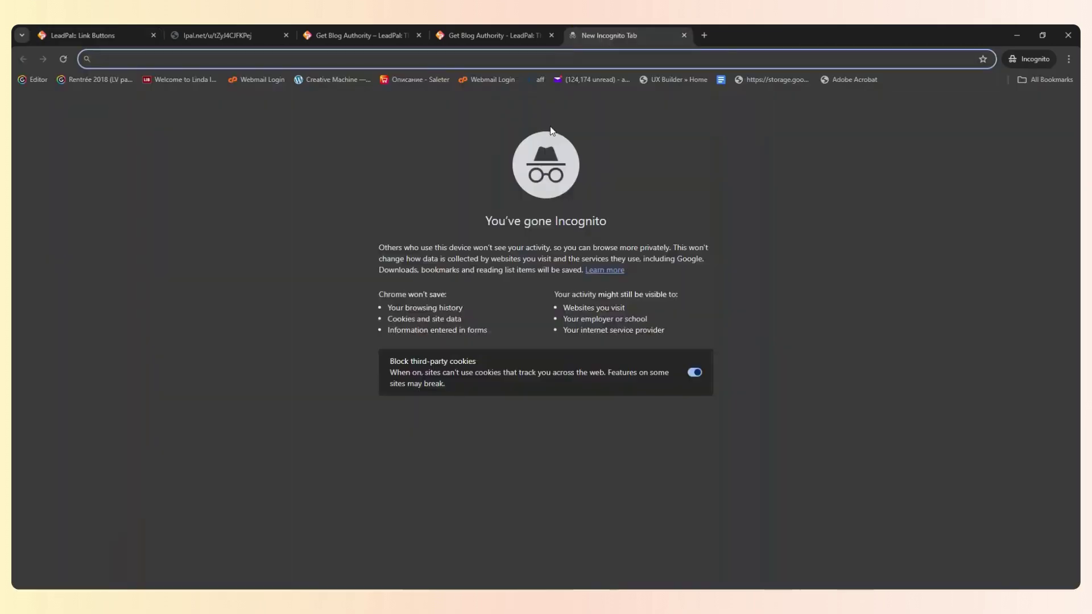
{"action": "key", "text": "ctrl+v"}
{"action": "key", "text": "Return"}
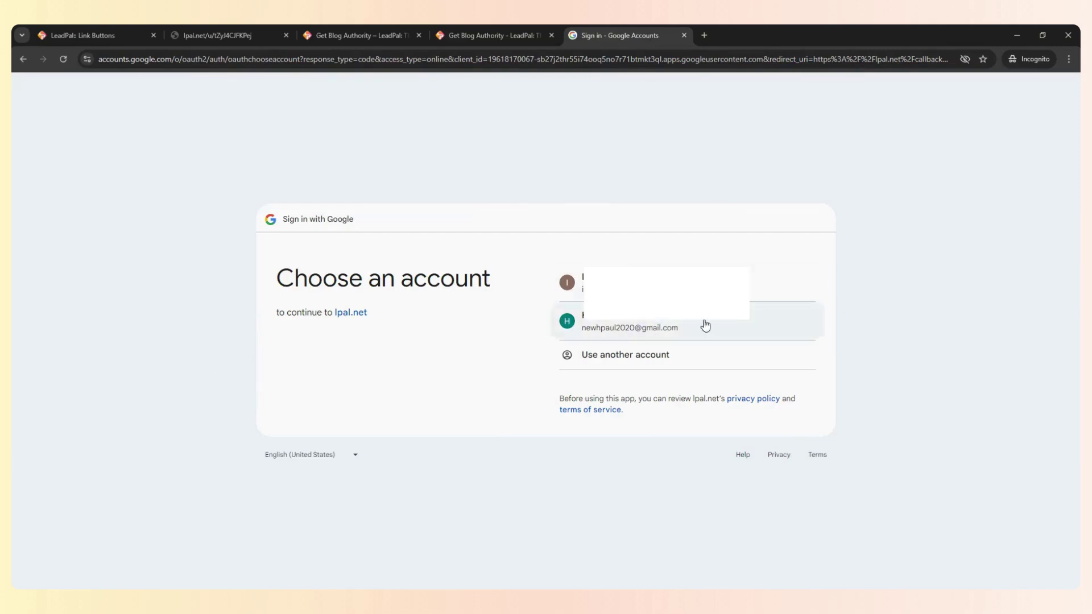
{"action": "left_click", "coordinate": [622, 327]}
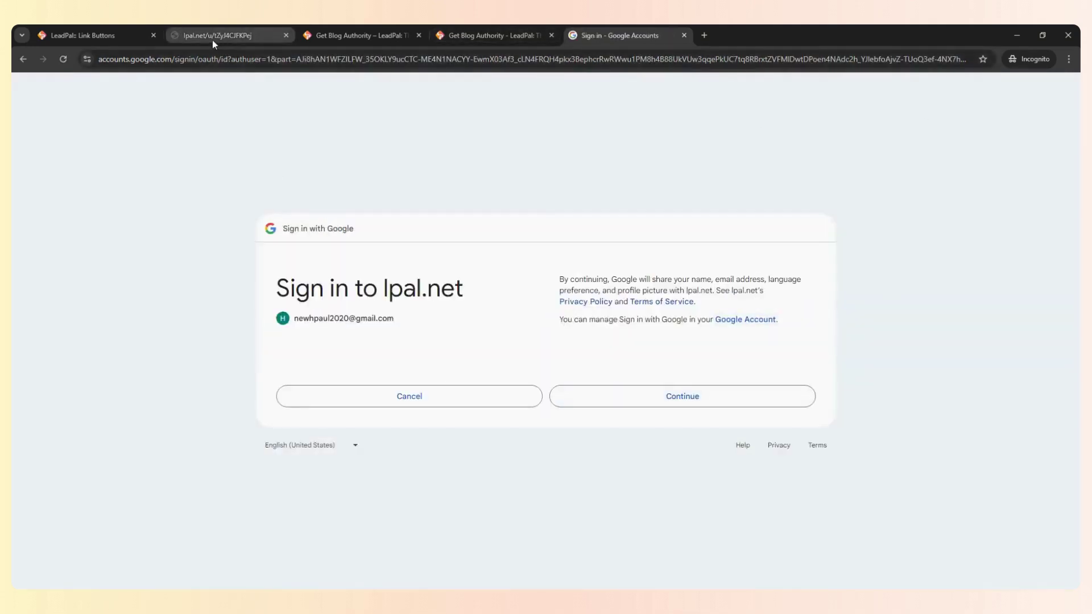
{"action": "left_click", "coordinate": [92, 37]}
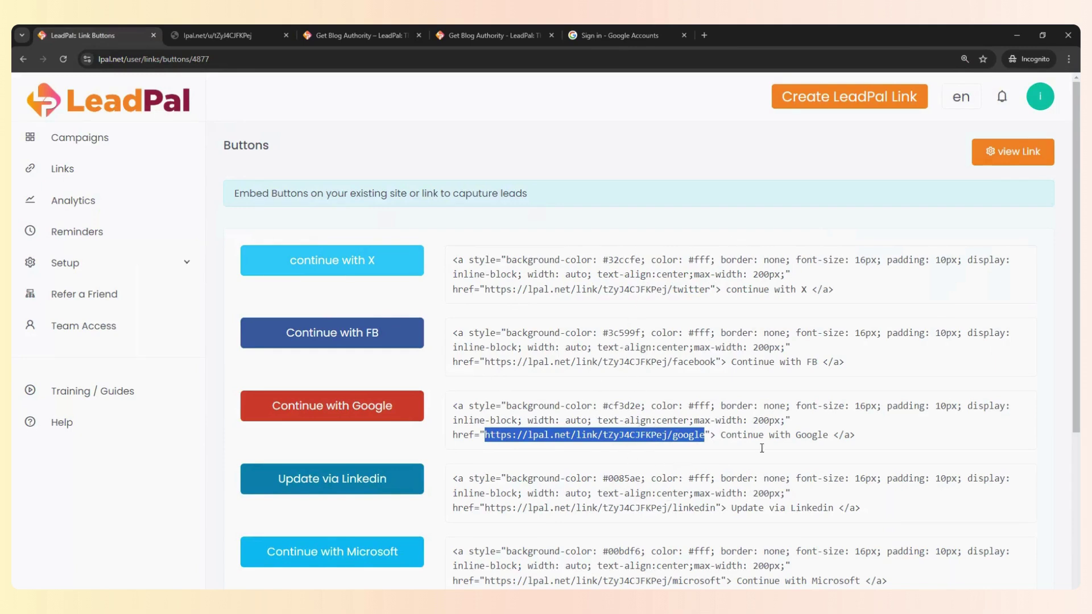
Compare the live Get Blog Authority page, and delete the name and email opt-in form in its Divi visual builder
{"action": "left_click", "coordinate": [485, 40]}
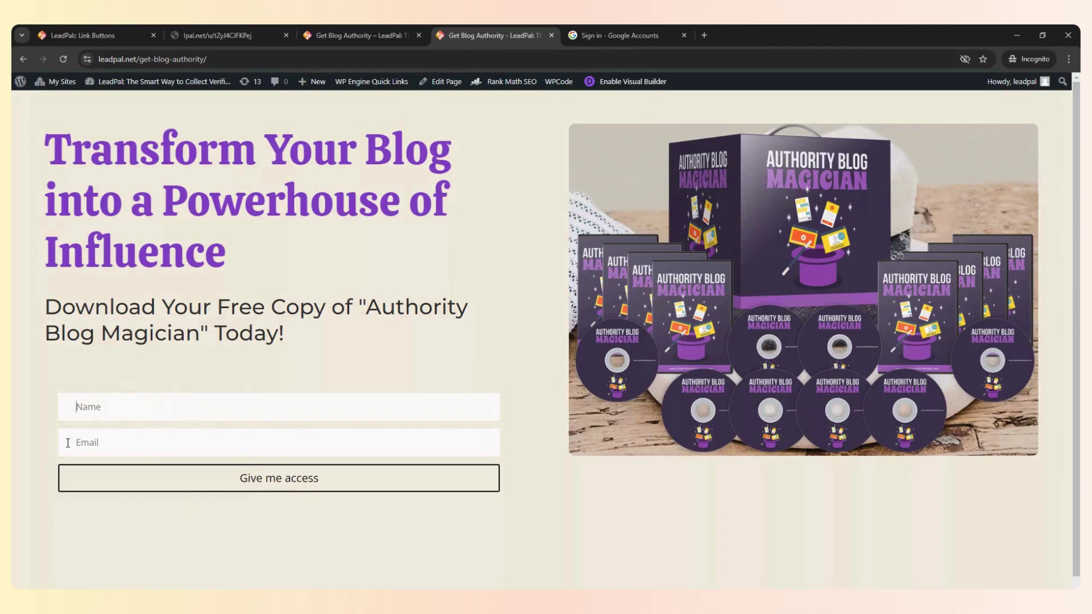
{"action": "key", "text": "ctrl+shift+Tab"}
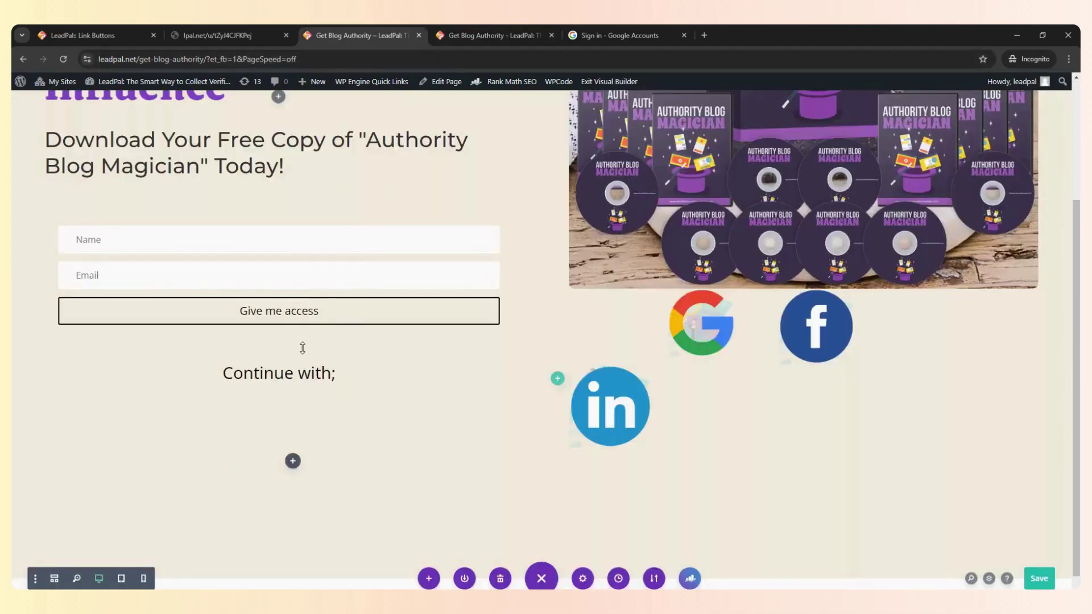
{"action": "mouse_move", "coordinate": [276, 311]}
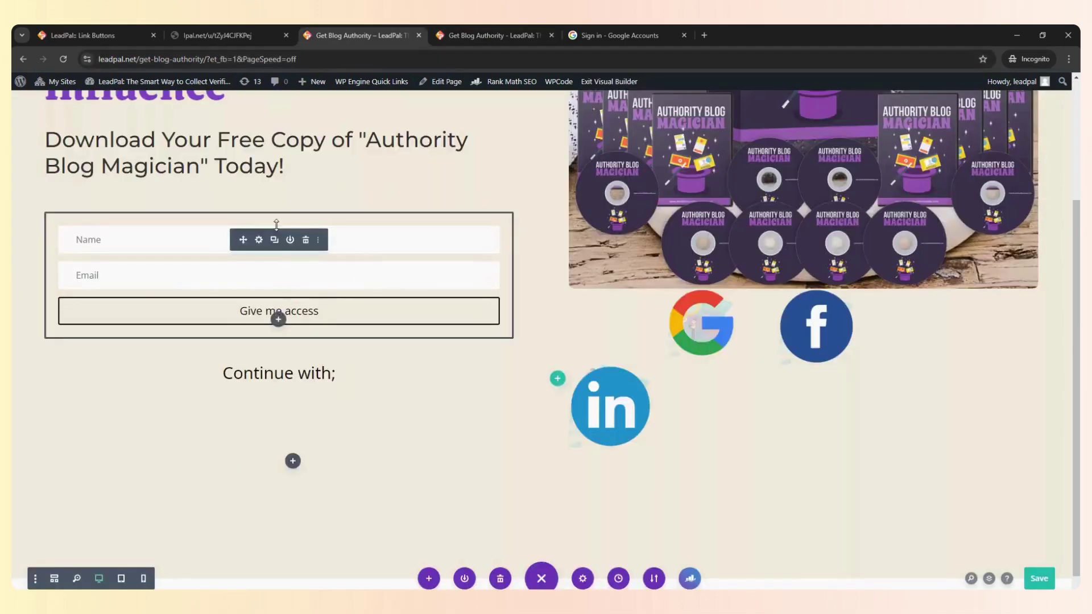
{"action": "left_click", "coordinate": [306, 240]}
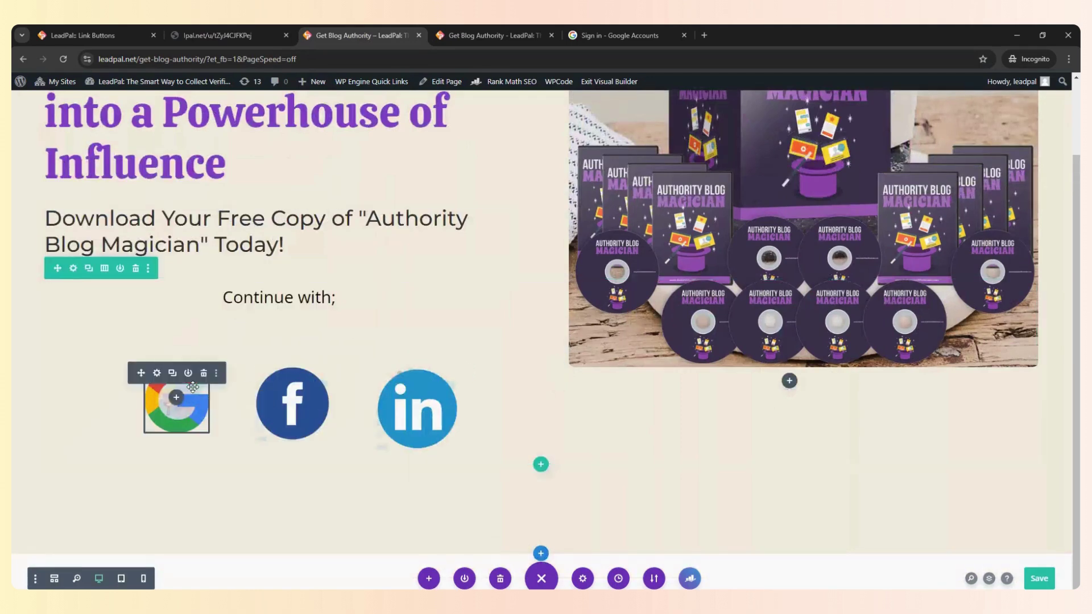
{"action": "left_click", "coordinate": [156, 372]}
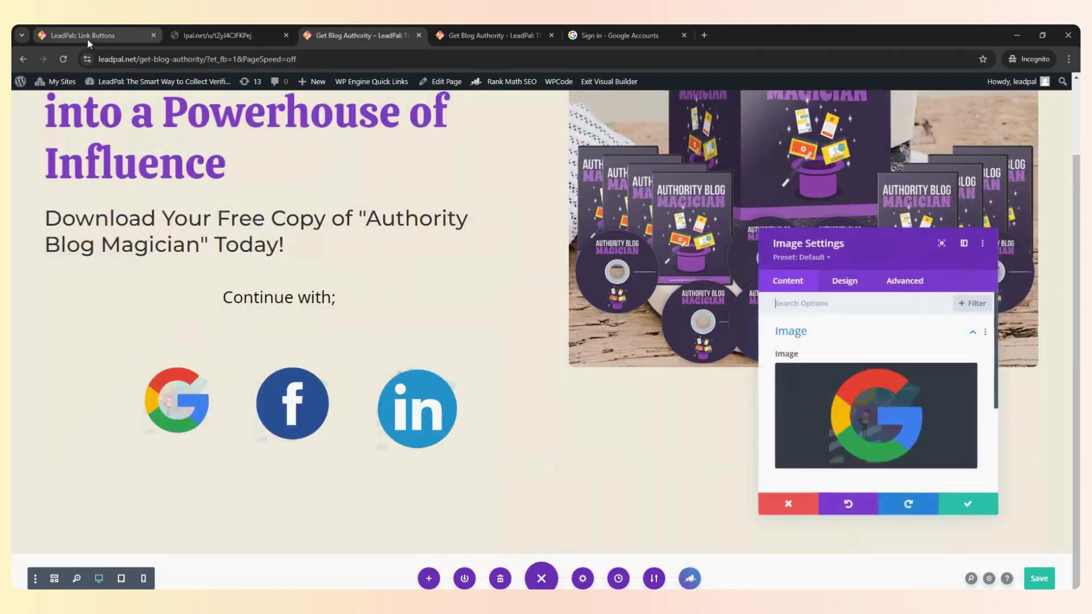
{"action": "left_click", "coordinate": [88, 37]}
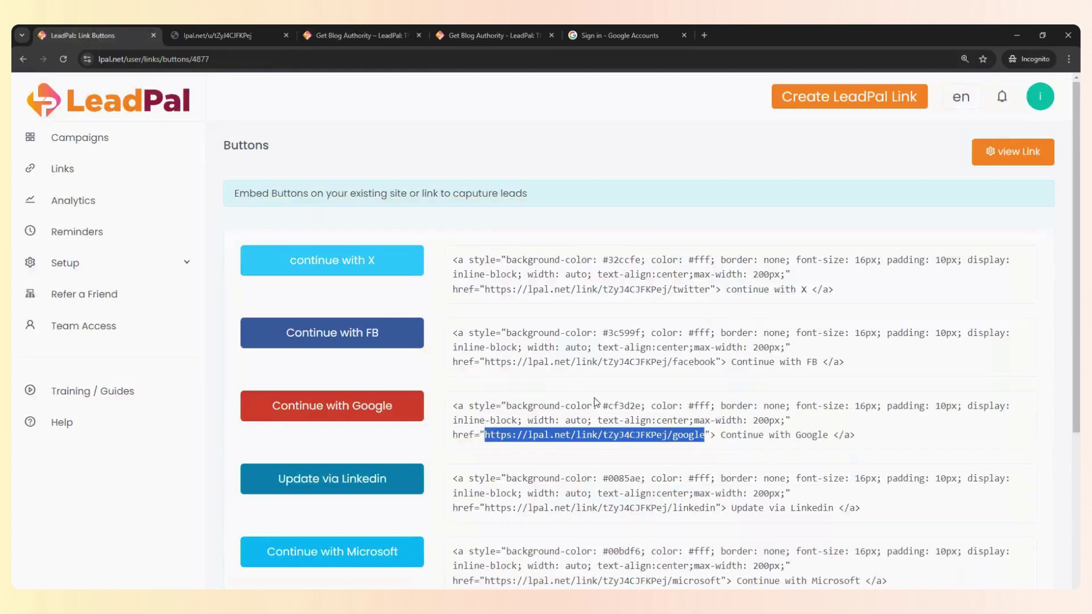
{"action": "right_click", "coordinate": [616, 434]}
{"action": "left_click", "coordinate": [637, 444]}
{"action": "left_click", "coordinate": [354, 37]}
{"action": "scroll", "coordinate": [876, 388], "scroll_direction": "down", "scroll_amount": 3}
{"action": "left_click", "coordinate": [841, 387]}
{"action": "right_click", "coordinate": [811, 392]}
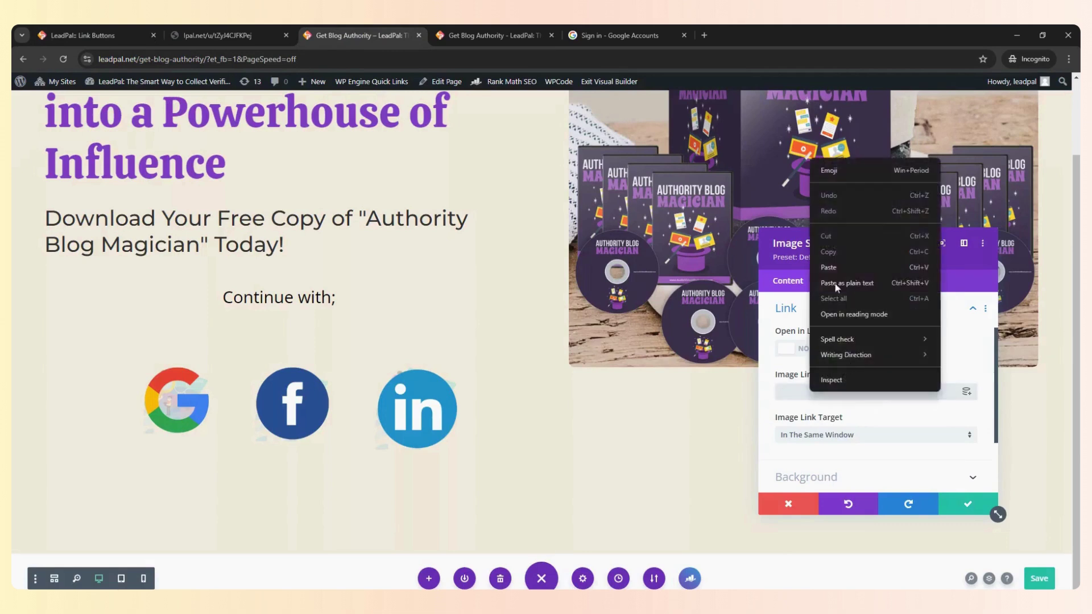
{"action": "left_click", "coordinate": [841, 267]}
{"action": "left_click", "coordinate": [957, 504]}
{"action": "mouse_move", "coordinate": [287, 392]}
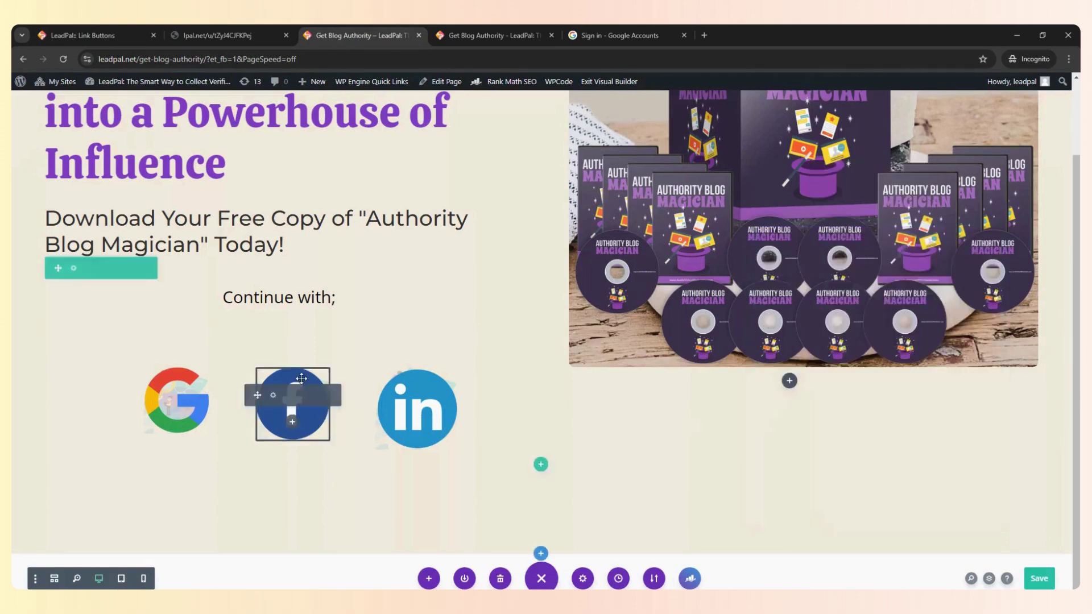
{"action": "left_click", "coordinate": [273, 395]}
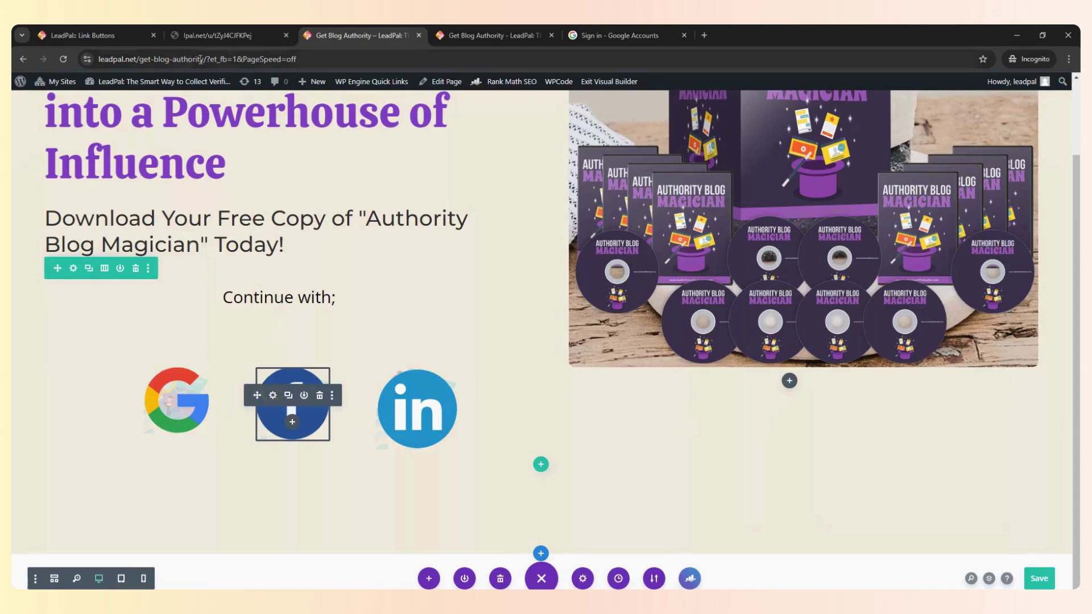
{"action": "left_click", "coordinate": [83, 35]}
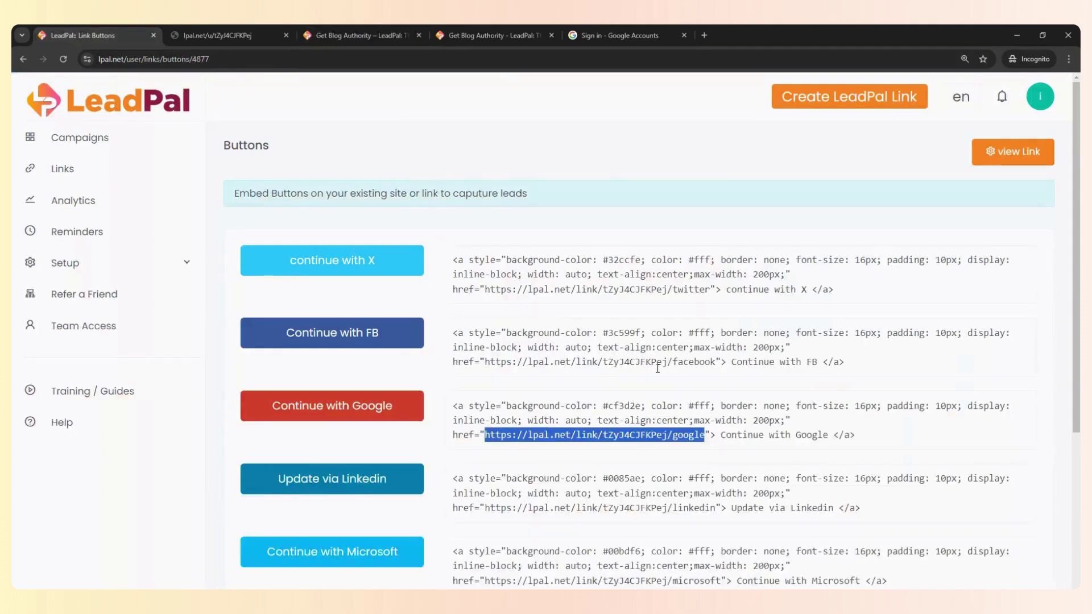
{"action": "left_click_drag", "start_coordinate": [714, 364], "coordinate": [489, 364]}
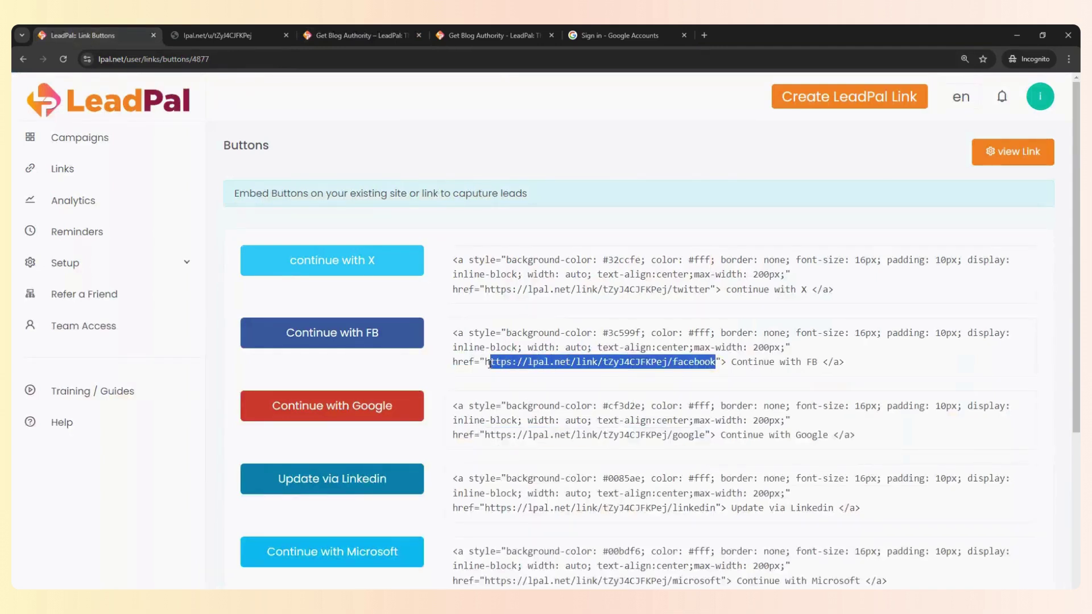
{"action": "right_click", "coordinate": [515, 367]}
{"action": "left_click", "coordinate": [507, 378]}
{"action": "left_click", "coordinate": [326, 35]}
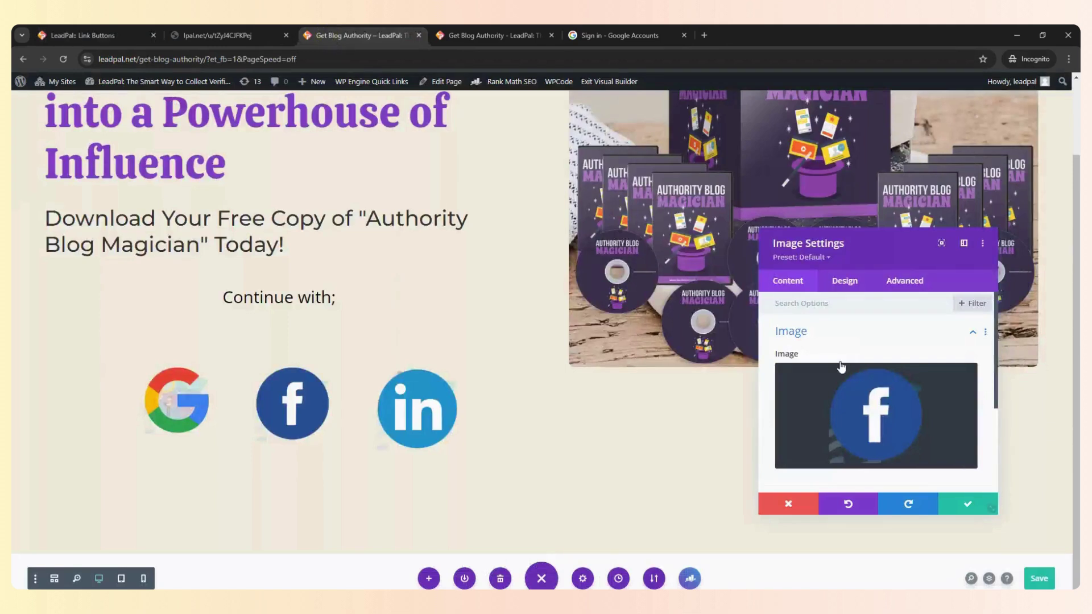
{"action": "scroll", "coordinate": [847, 375], "scroll_direction": "down", "scroll_amount": 3}
{"action": "left_click", "coordinate": [832, 393]}
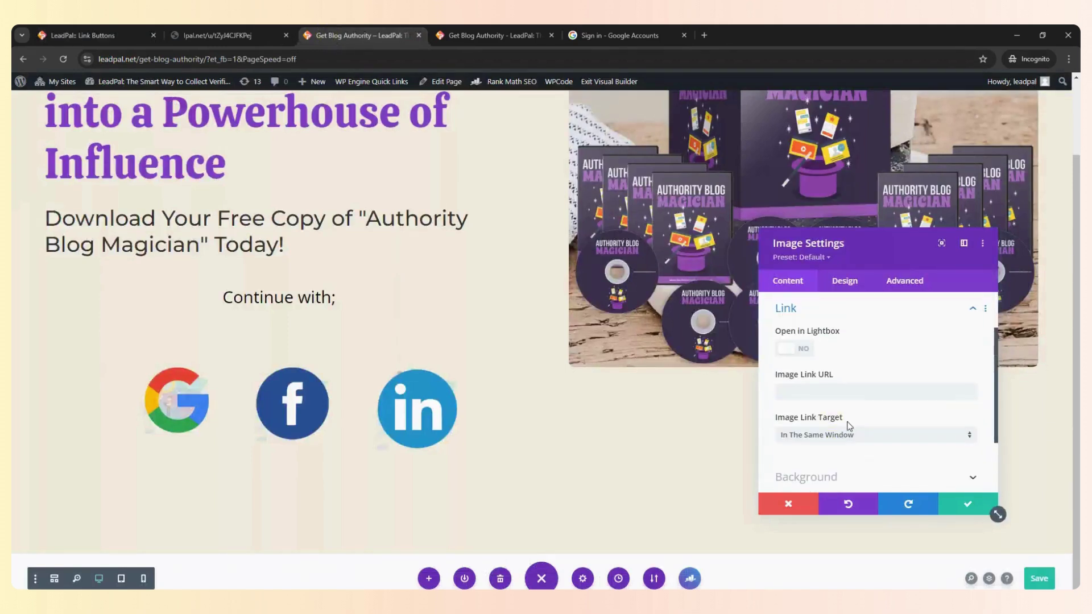
{"action": "right_click", "coordinate": [804, 388]}
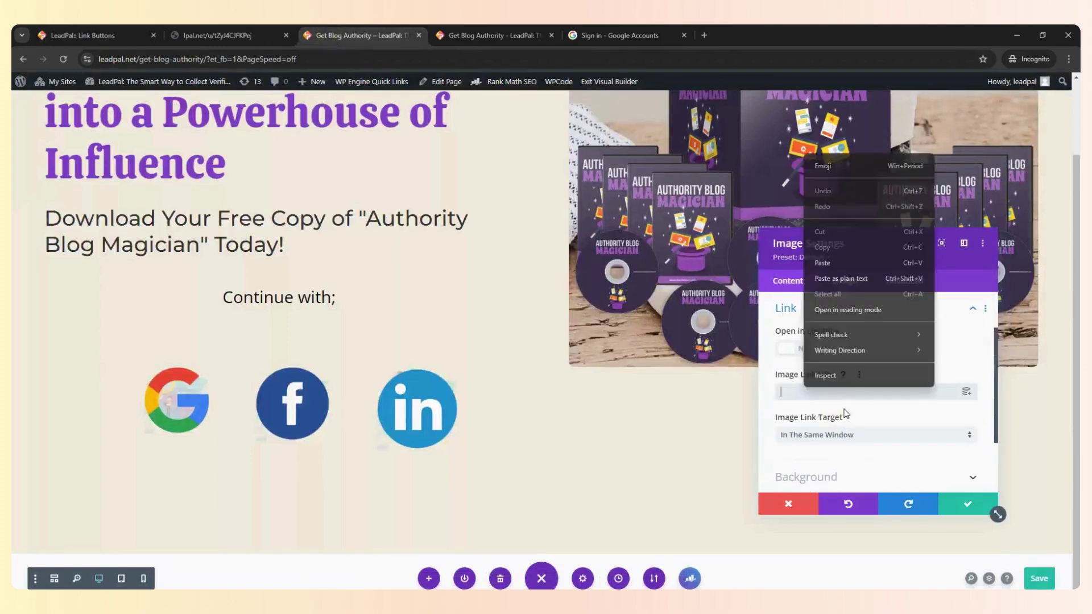
{"action": "left_click", "coordinate": [825, 265]}
{"action": "left_click", "coordinate": [962, 508]}
{"action": "left_click", "coordinate": [89, 37]}
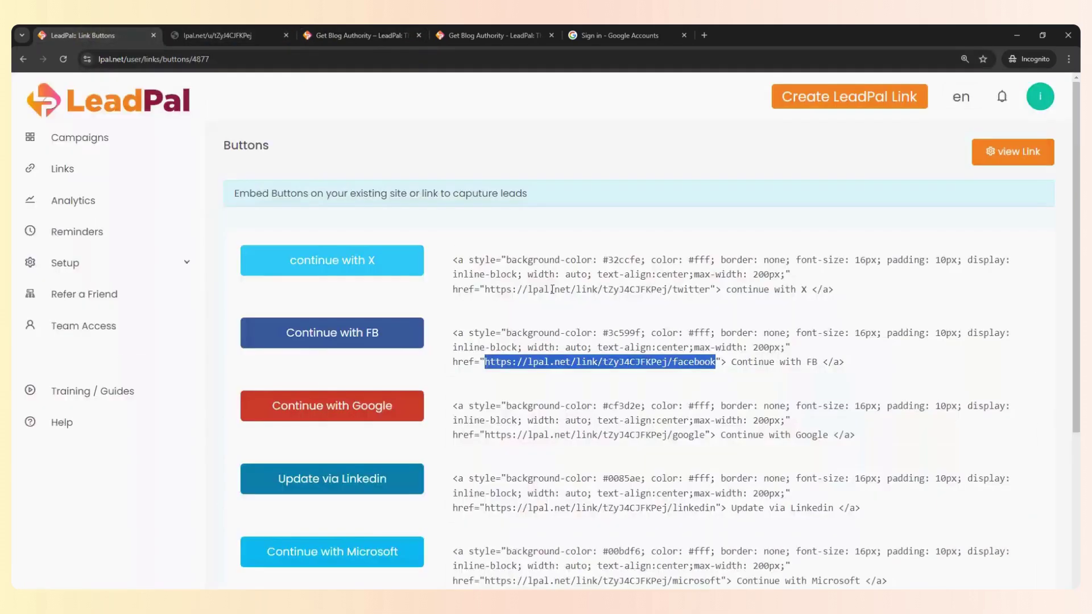
{"action": "scroll", "coordinate": [669, 398], "scroll_direction": "down", "scroll_amount": 1}
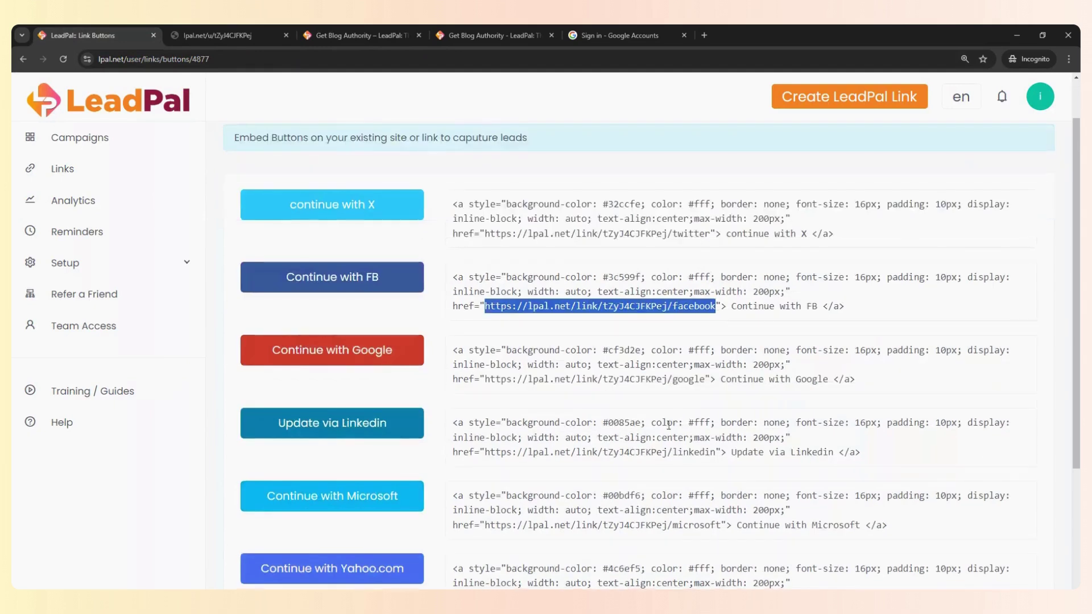
{"action": "left_click_drag", "start_coordinate": [717, 453], "coordinate": [501, 452]}
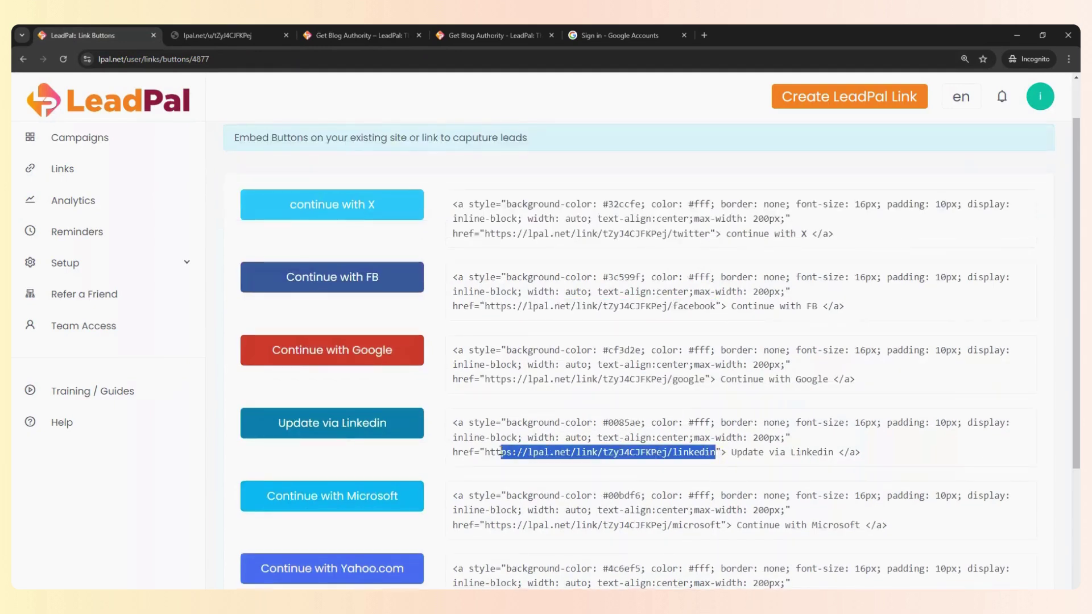
{"action": "right_click", "coordinate": [503, 456]}
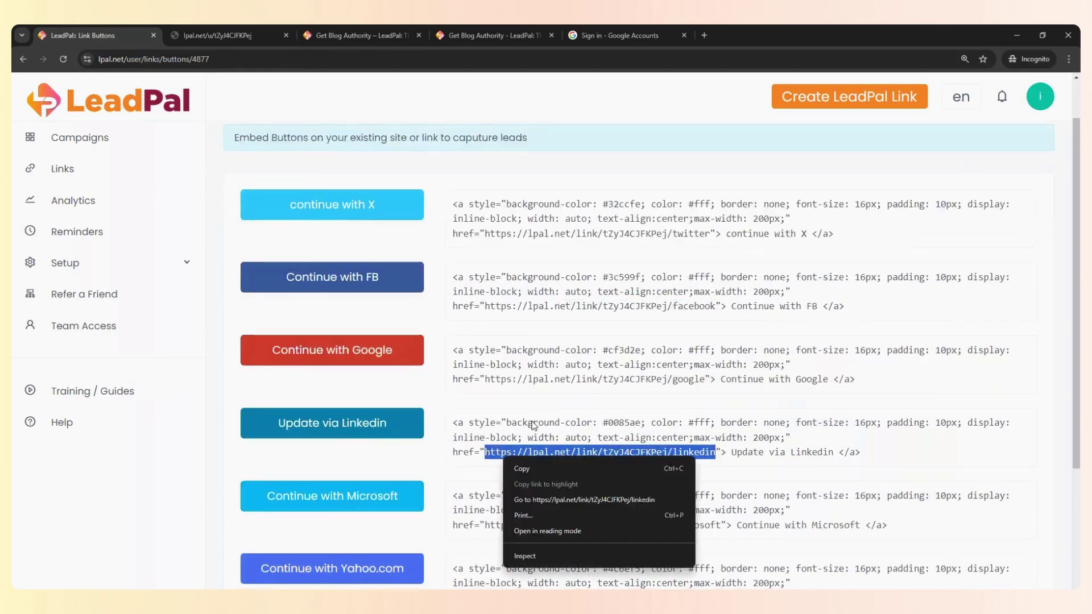
{"action": "left_click", "coordinate": [532, 464]}
Set the LinkedIn icon's image link URL on the landing page to the copied LinkedIn sign-in URL, and save the image settings and the page
{"action": "left_click", "coordinate": [361, 35]}
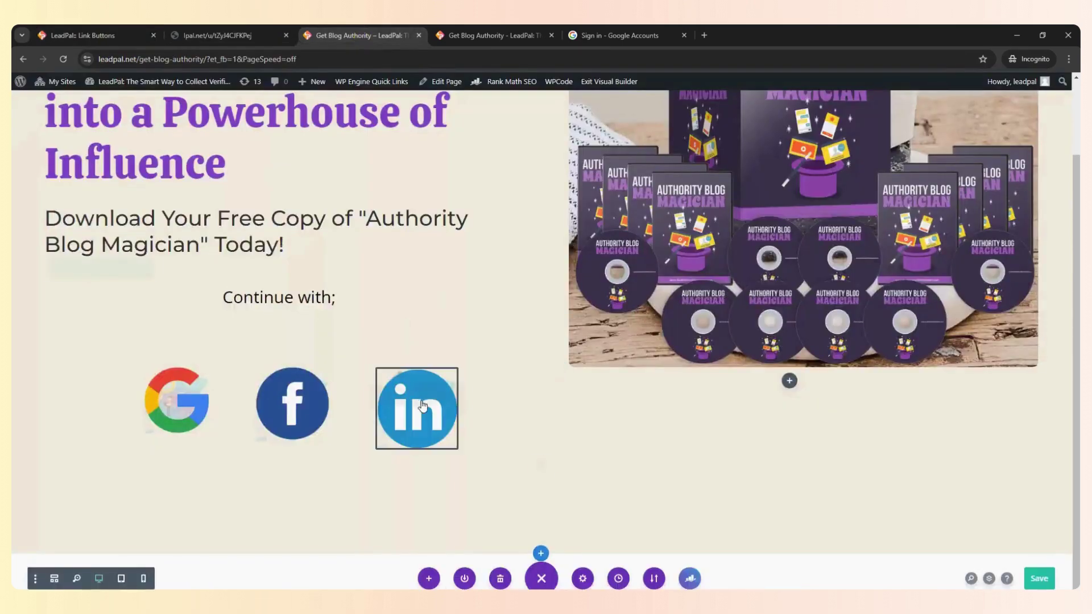
{"action": "mouse_move", "coordinate": [406, 401]}
{"action": "left_click", "coordinate": [397, 395]}
{"action": "scroll", "coordinate": [853, 428], "scroll_direction": "down", "scroll_amount": 3}
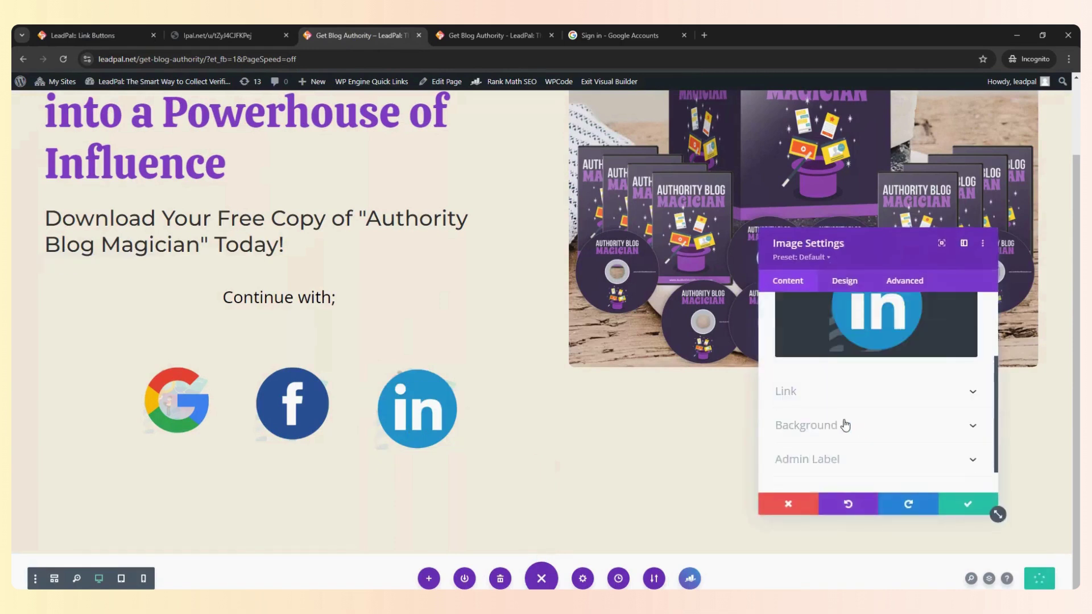
{"action": "left_click", "coordinate": [828, 399]}
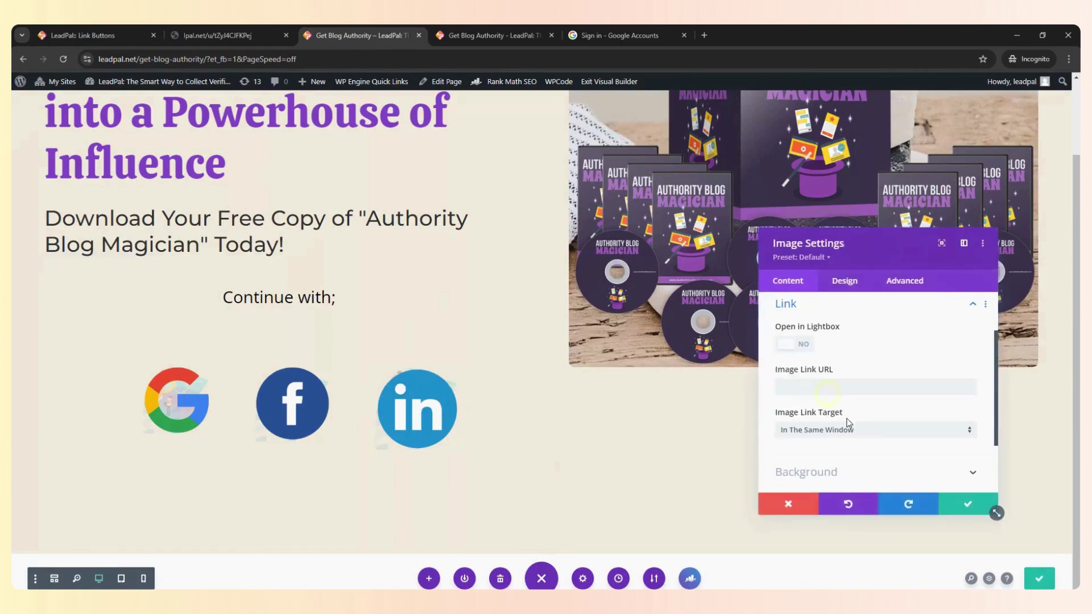
{"action": "right_click", "coordinate": [820, 390]}
{"action": "left_click", "coordinate": [848, 262]}
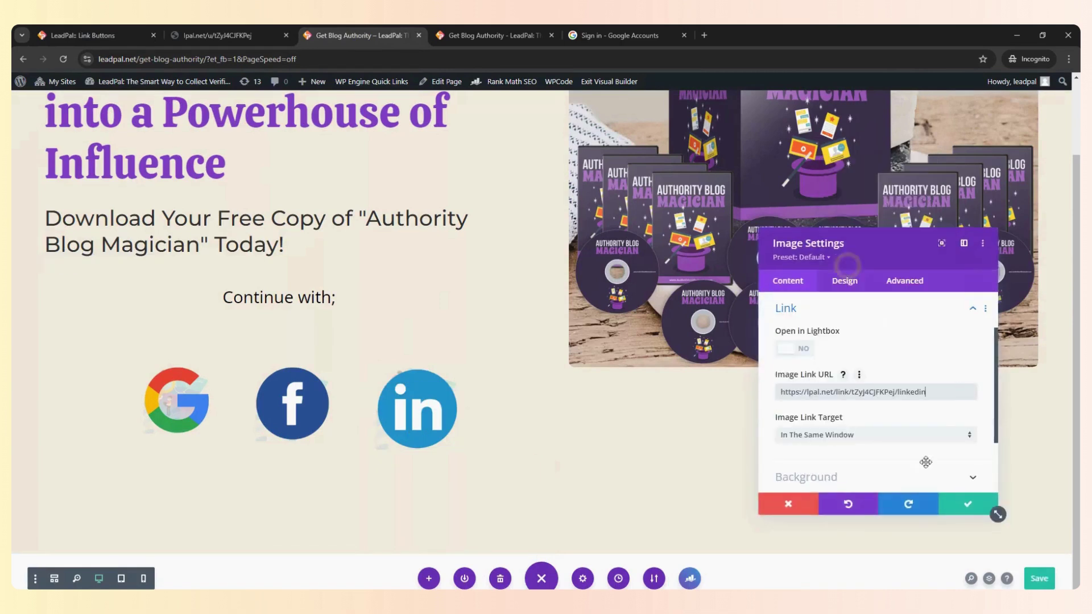
{"action": "left_click", "coordinate": [957, 508]}
{"action": "left_click", "coordinate": [1044, 577]}
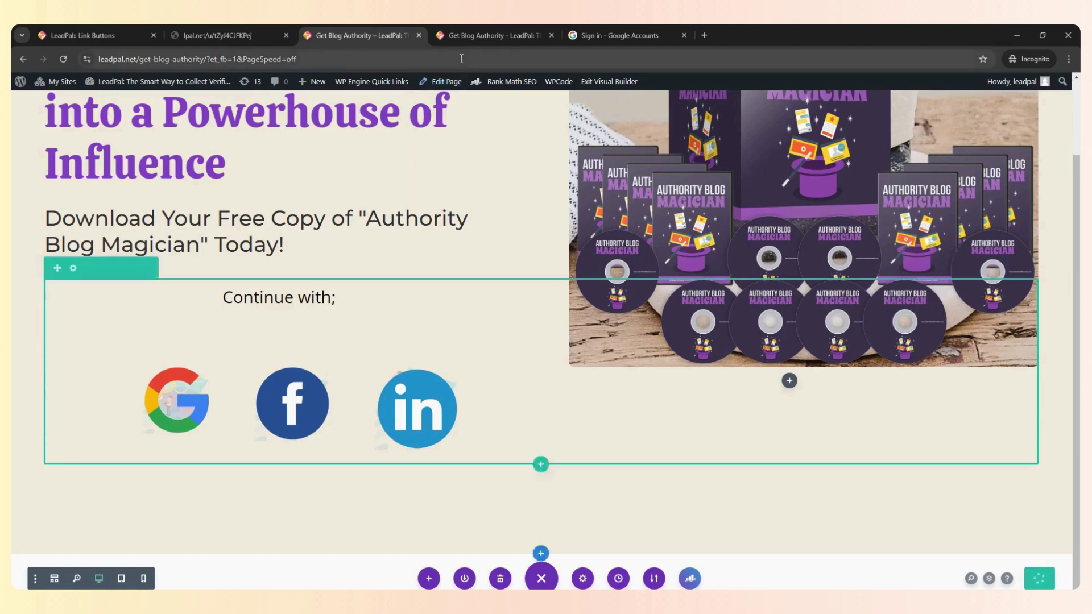
Test the Google icon on the live Get Blog Authority page by choosing a Google account and continuing the sign-in to lpal.net
{"action": "left_click", "coordinate": [489, 35]}
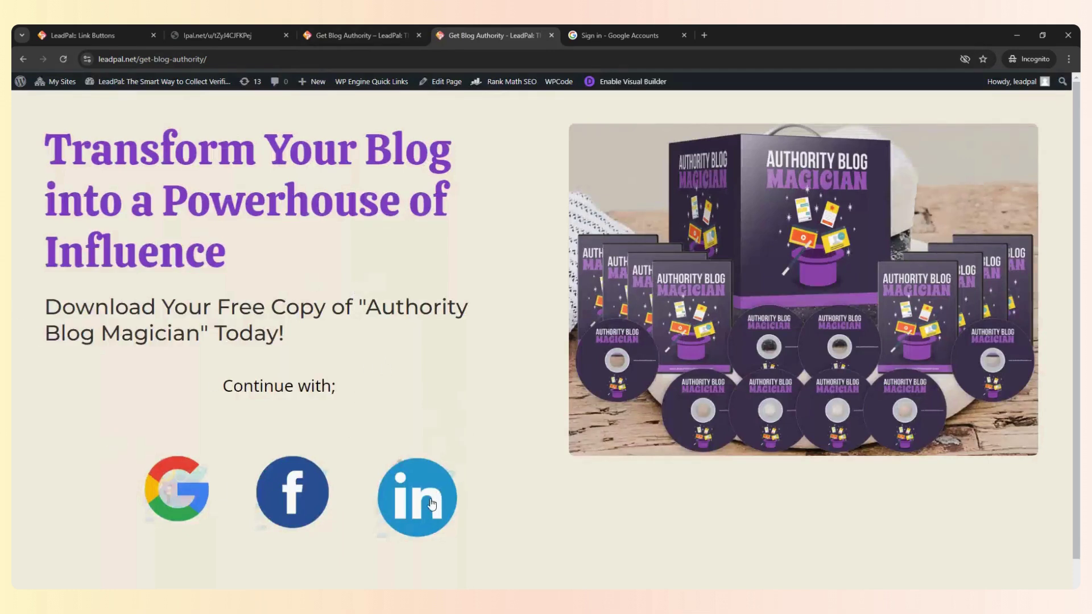
{"action": "left_click", "coordinate": [188, 488]}
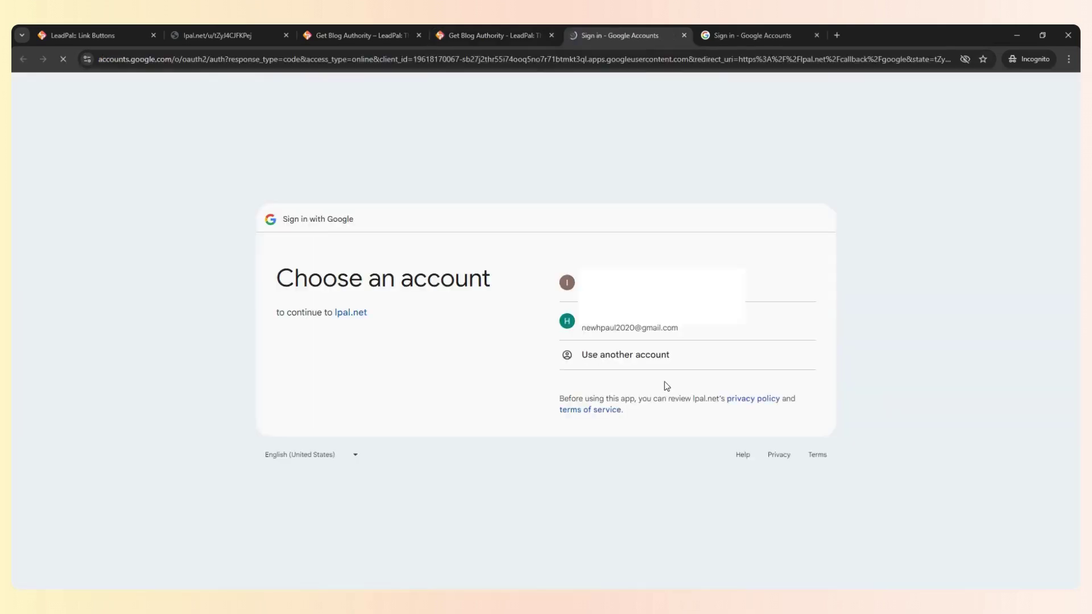
{"action": "left_click", "coordinate": [657, 334]}
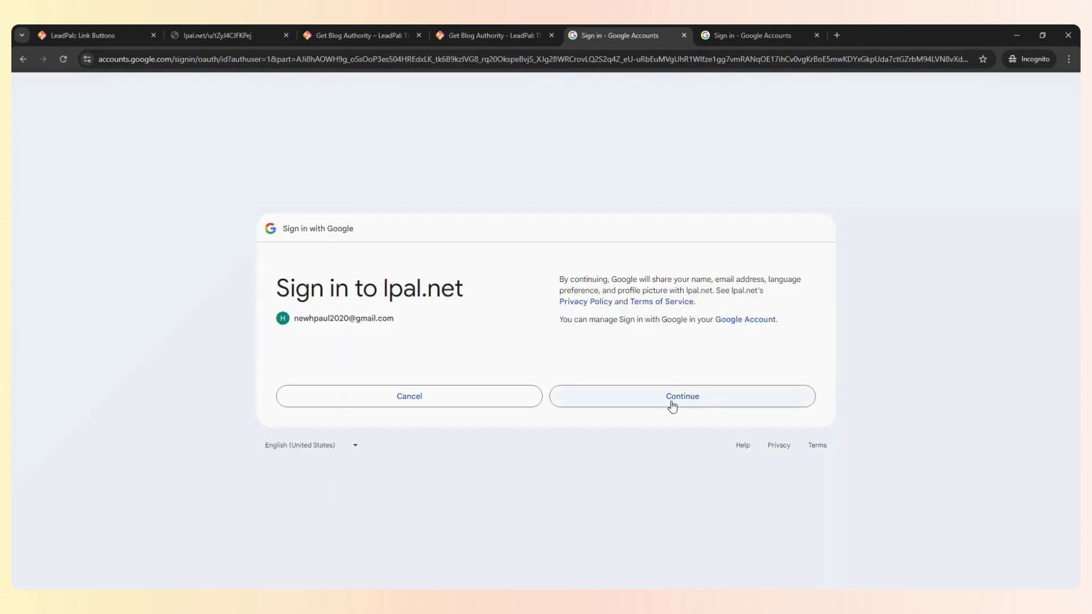
{"action": "left_click", "coordinate": [690, 400]}
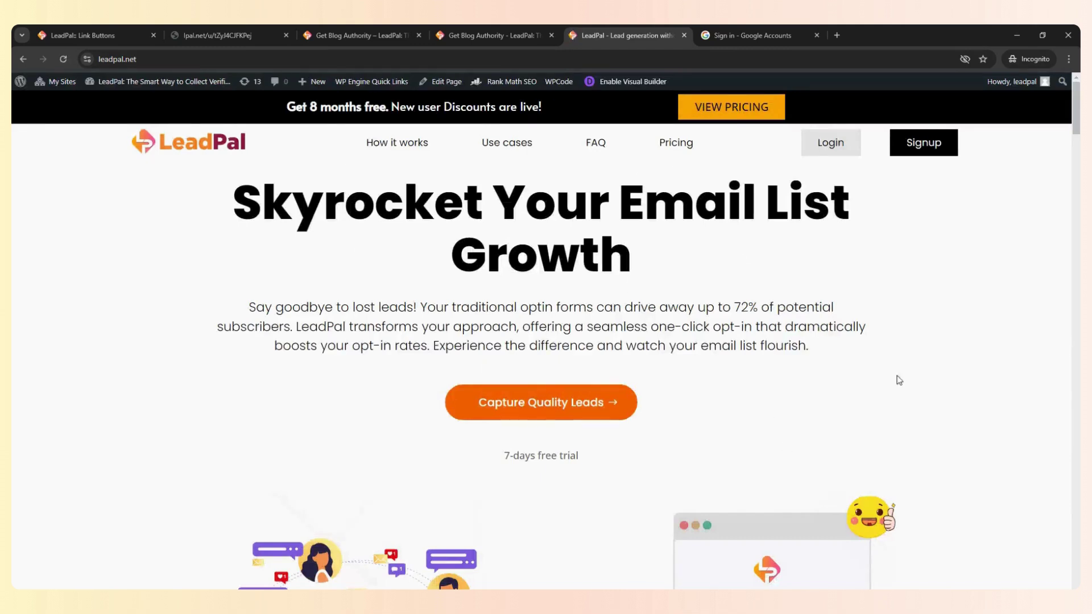
Return to LeadPal and check the captured names, emails and sources in the Blog Authority link's subscriber list
{"action": "left_click", "coordinate": [83, 36]}
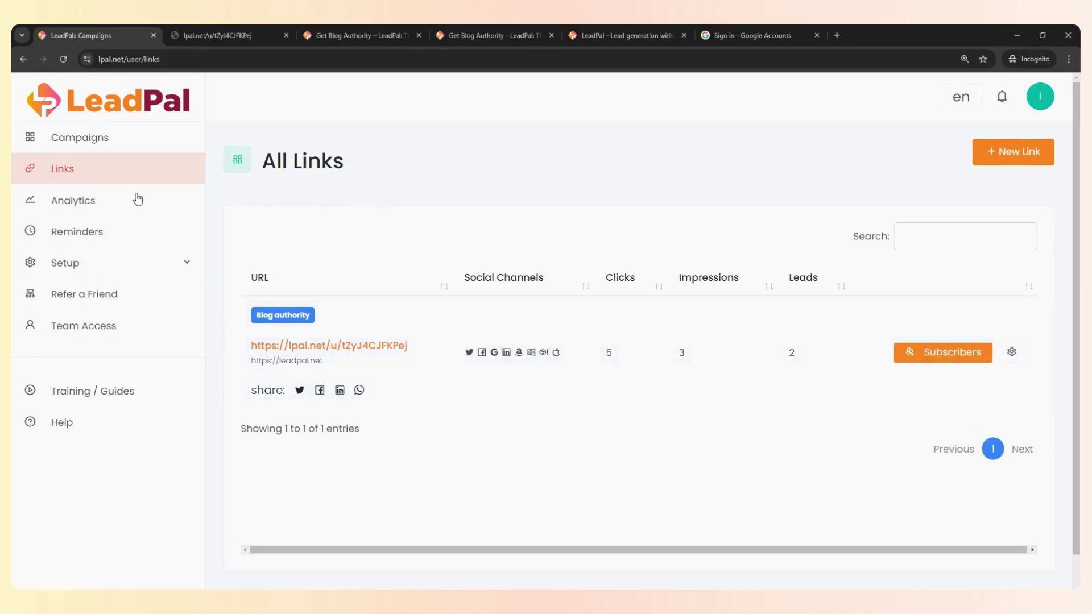
{"action": "left_click", "coordinate": [182, 268]}
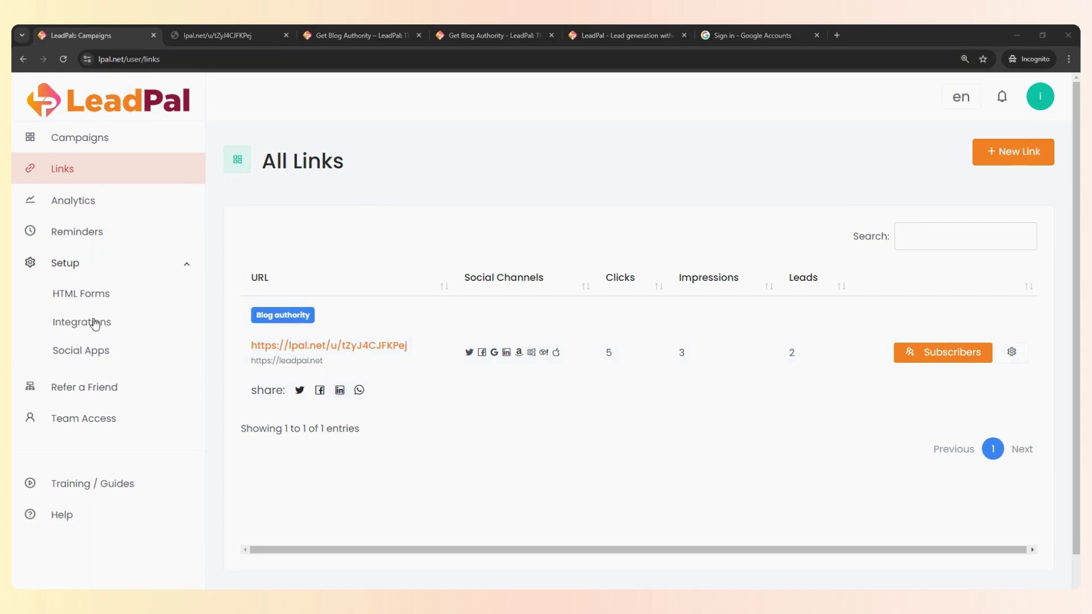
{"action": "left_click", "coordinate": [963, 357]}
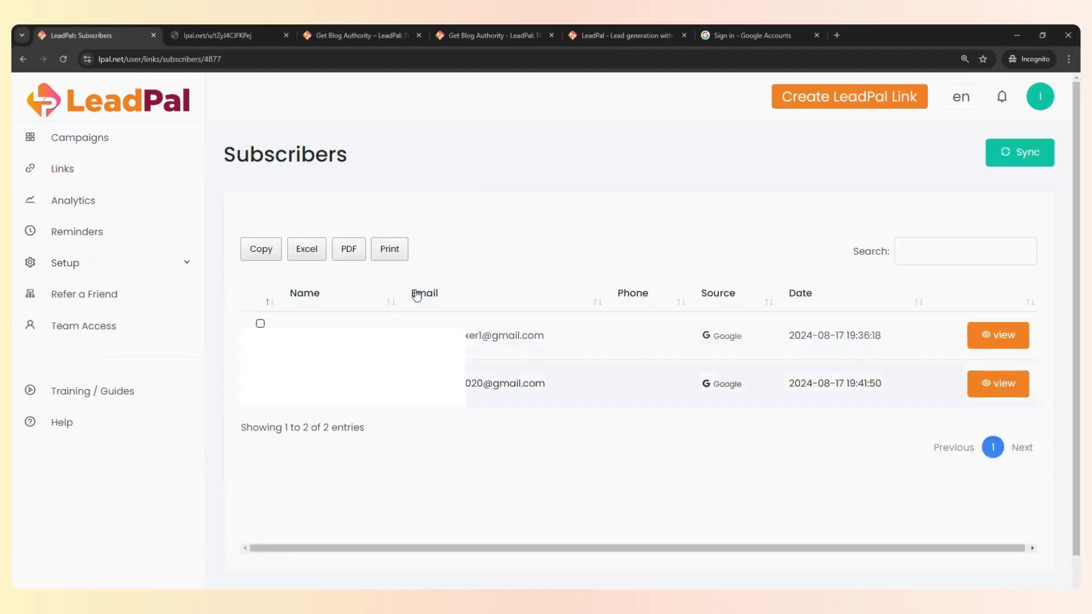
{"action": "left_click_drag", "start_coordinate": [465, 384], "coordinate": [500, 384]}
{"action": "left_click", "coordinate": [536, 384]}
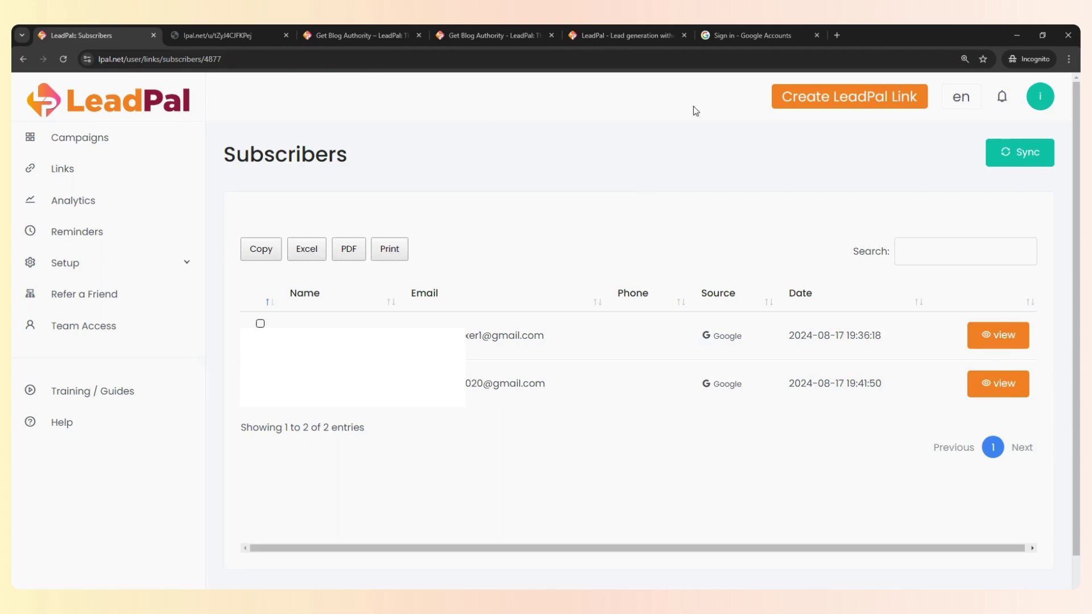
Open LeadPal's reminders and look at the site choices and the form for adding a new domain, without adding one
{"action": "left_click", "coordinate": [68, 235]}
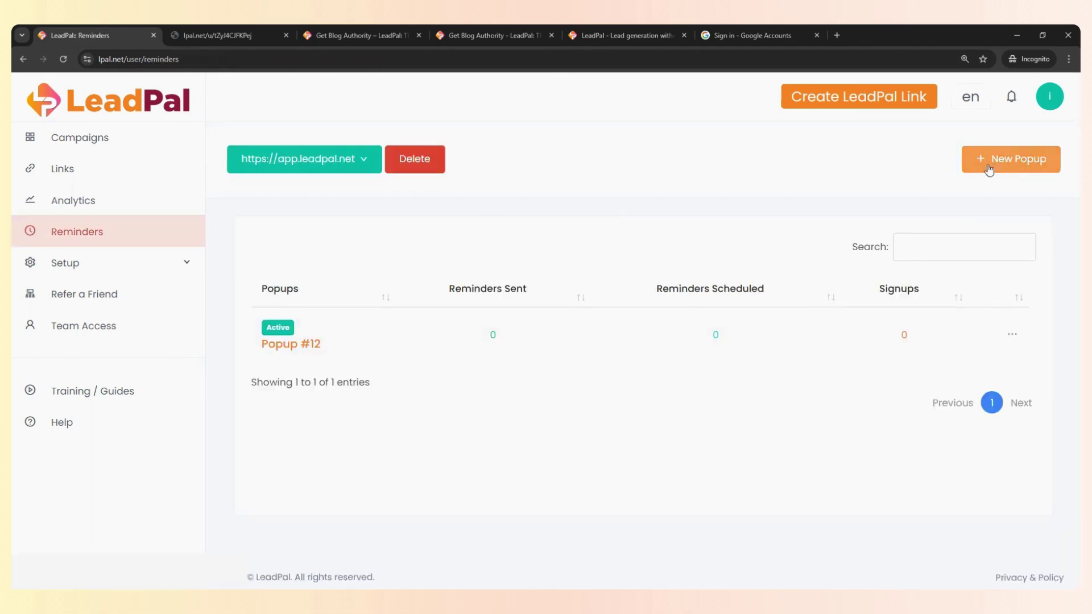
{"action": "left_click", "coordinate": [340, 168]}
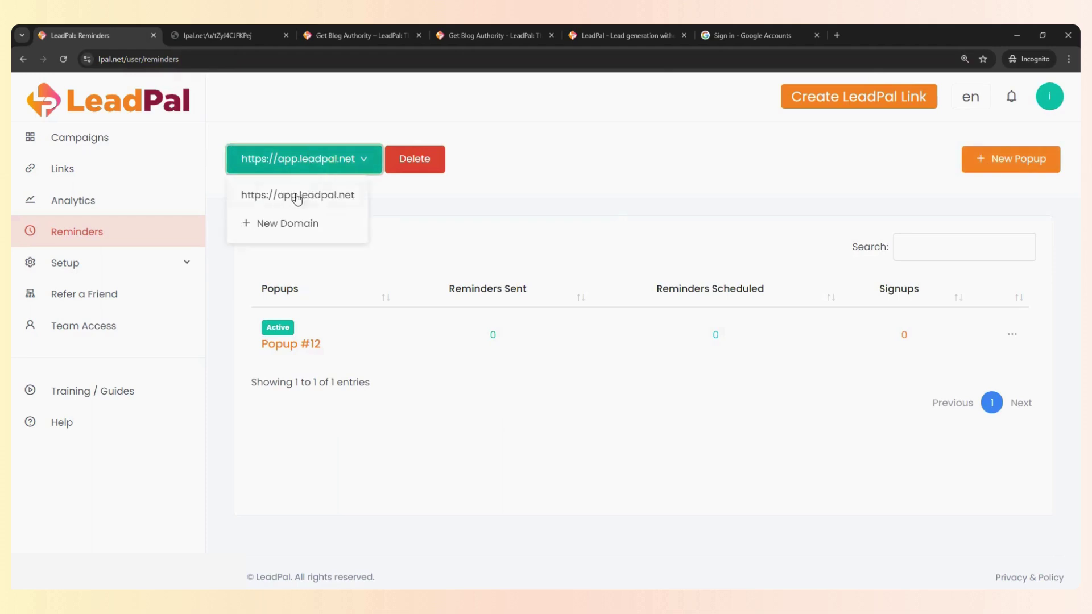
{"action": "left_click", "coordinate": [273, 232]}
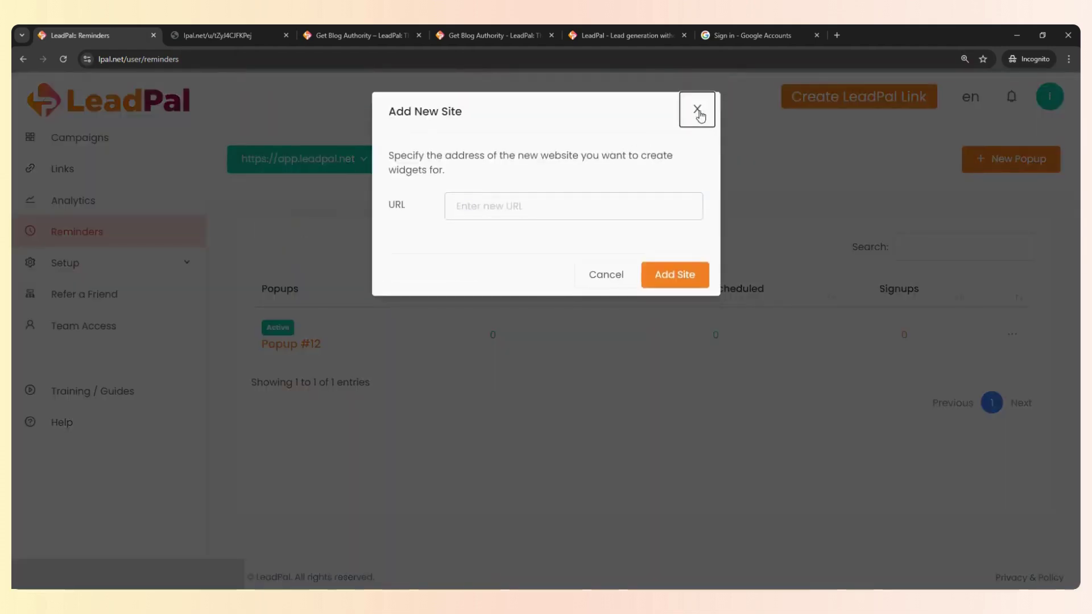
{"action": "left_click", "coordinate": [698, 110]}
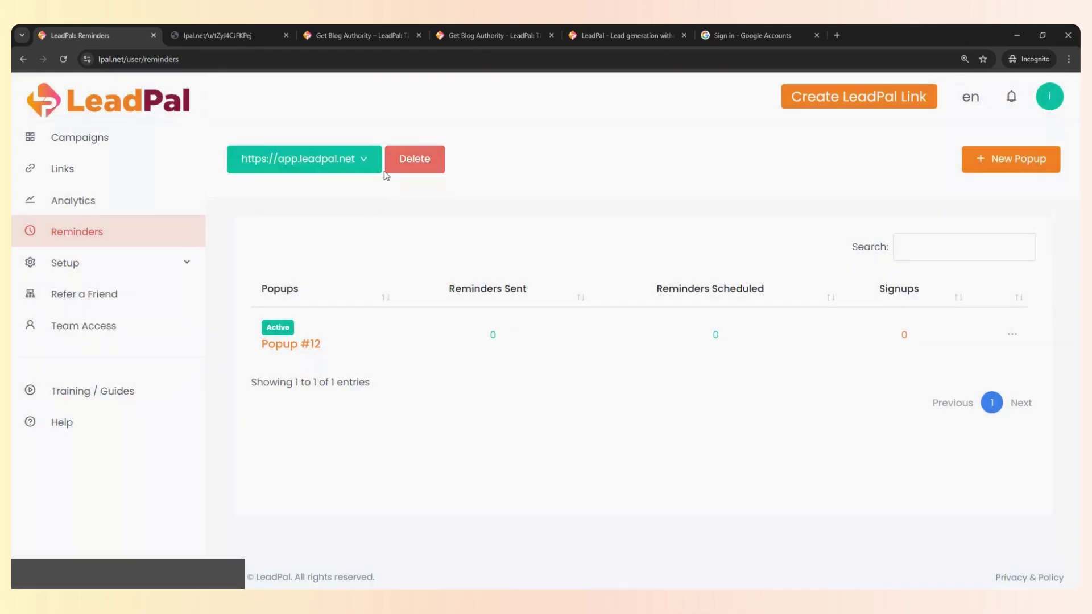
Start a new reminder popup and assign it the Blog Authority campaign, leaving the refer-a-friend campaign blank
{"action": "left_click", "coordinate": [1015, 162]}
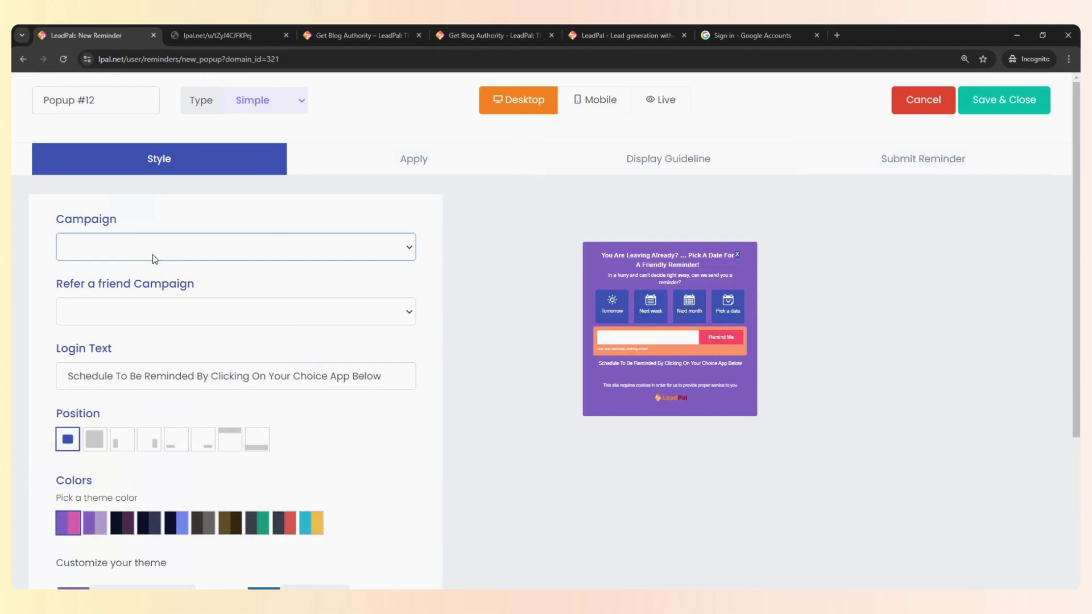
{"action": "left_click", "coordinate": [386, 250]}
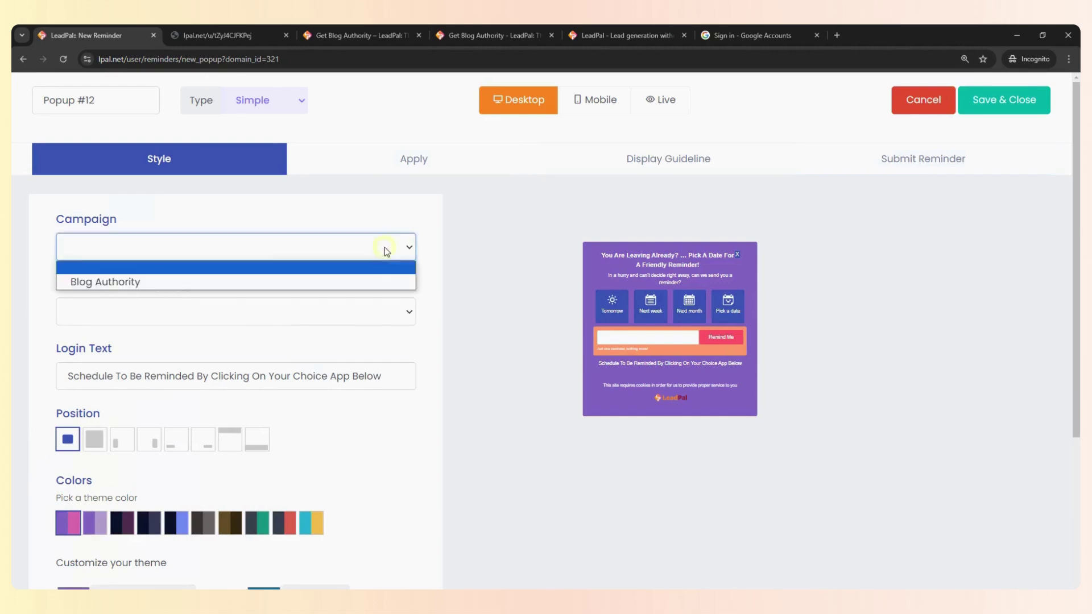
{"action": "left_click", "coordinate": [196, 282]}
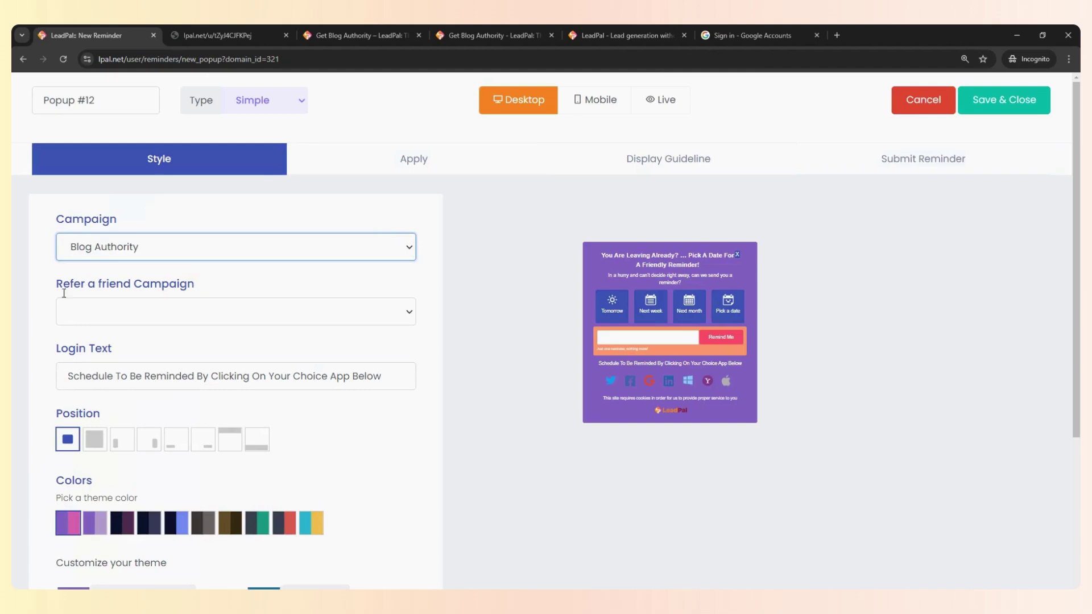
{"action": "left_click", "coordinate": [260, 310]}
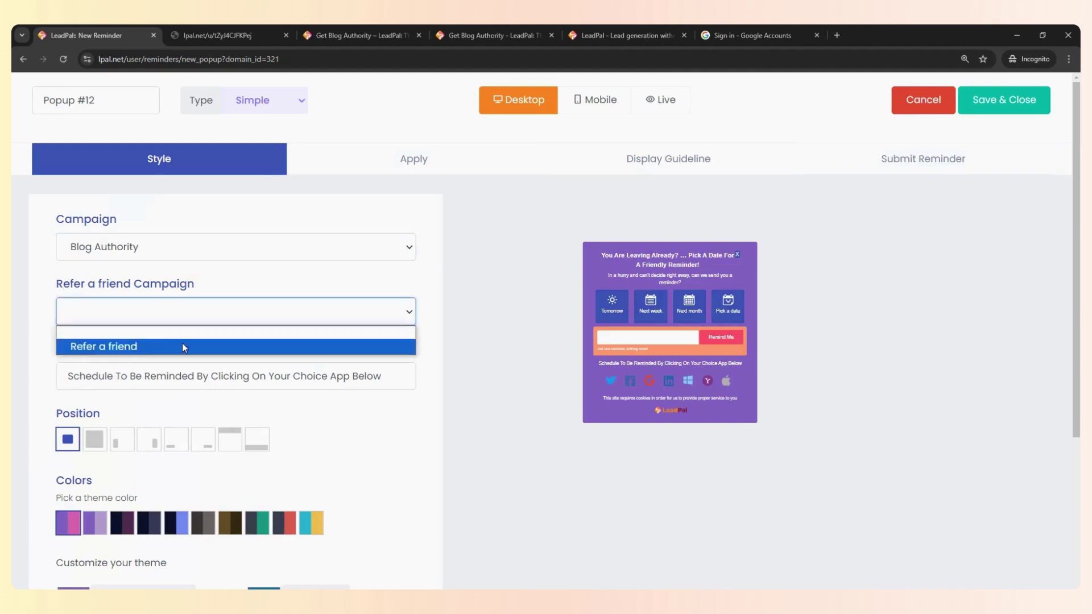
{"action": "left_click", "coordinate": [542, 278]}
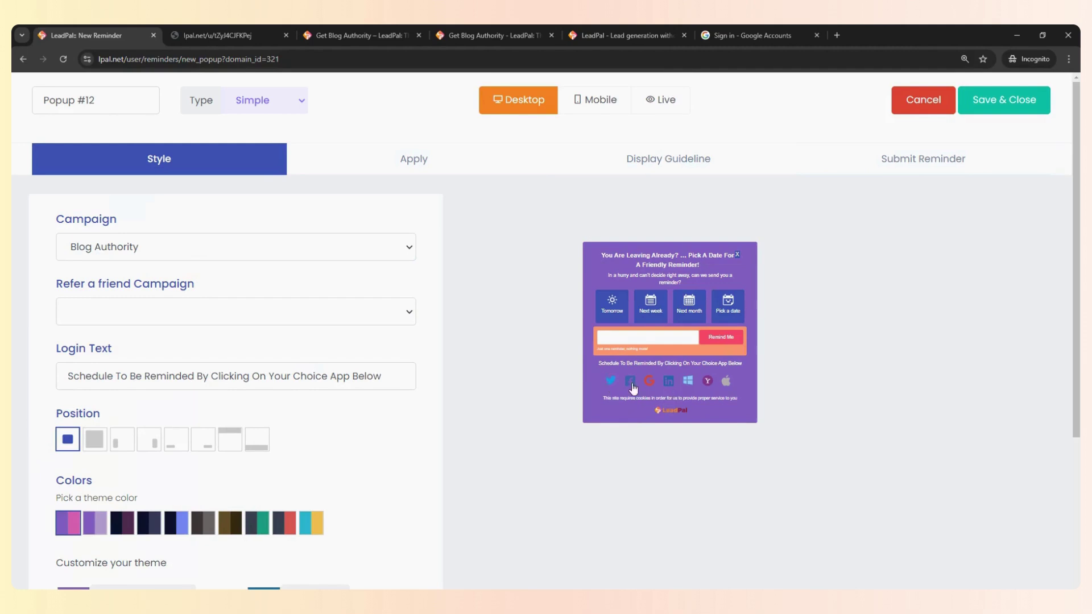
Review the popup's login text, position, theme color, font and animation options
{"action": "scroll", "coordinate": [317, 382], "scroll_direction": "down", "scroll_amount": 4}
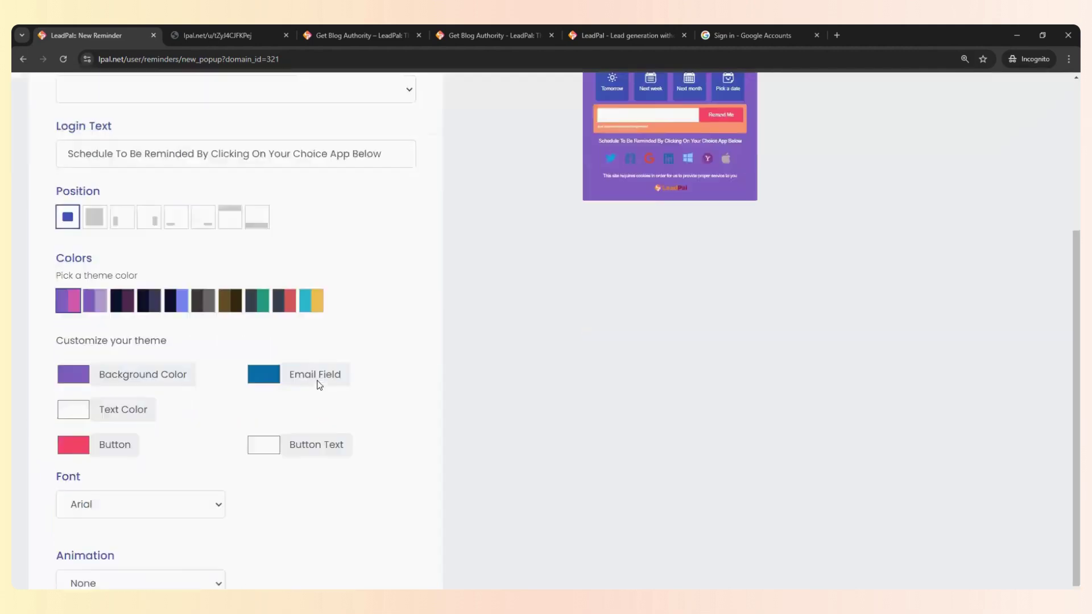
{"action": "scroll", "coordinate": [304, 367], "scroll_direction": "up", "scroll_amount": 4}
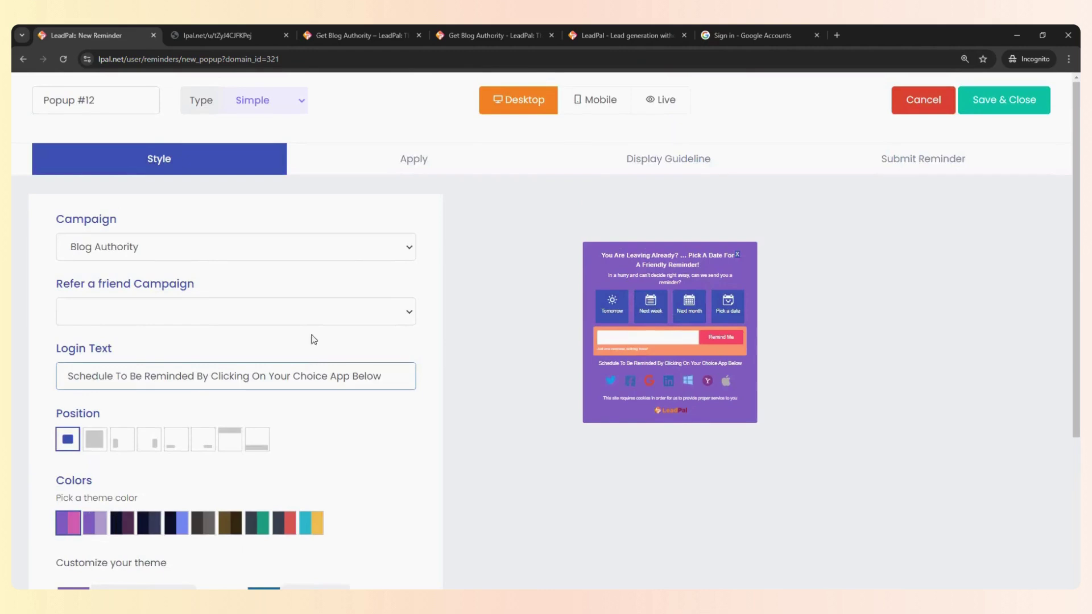
{"action": "scroll", "coordinate": [312, 339], "scroll_direction": "down", "scroll_amount": 4}
{"action": "scroll", "coordinate": [302, 349], "scroll_direction": "up", "scroll_amount": 4}
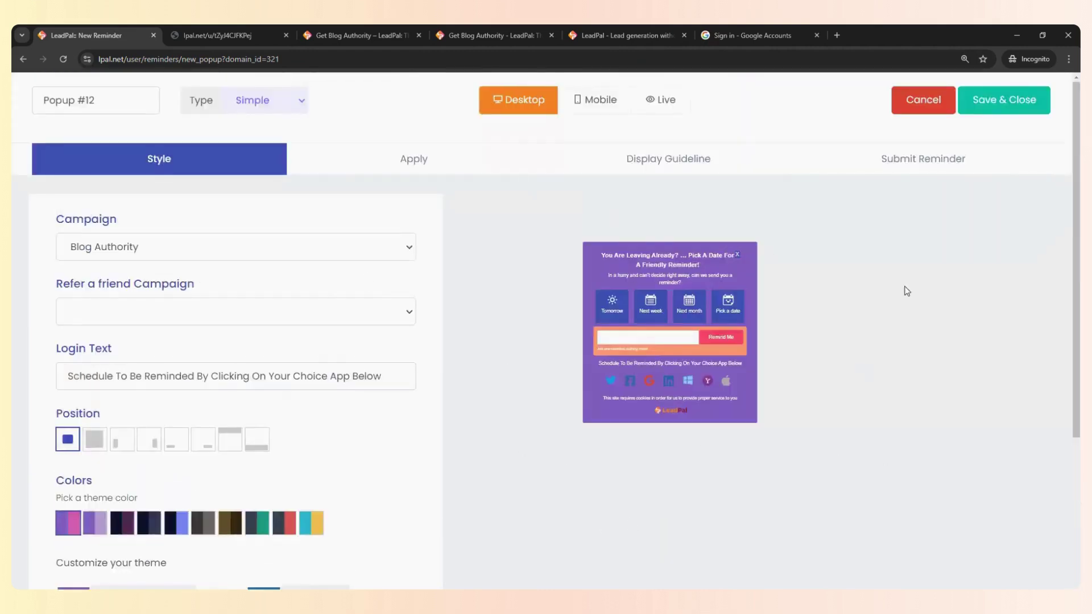
Try the Event popup type, and set the type back to Simple
{"action": "left_click", "coordinate": [264, 100]}
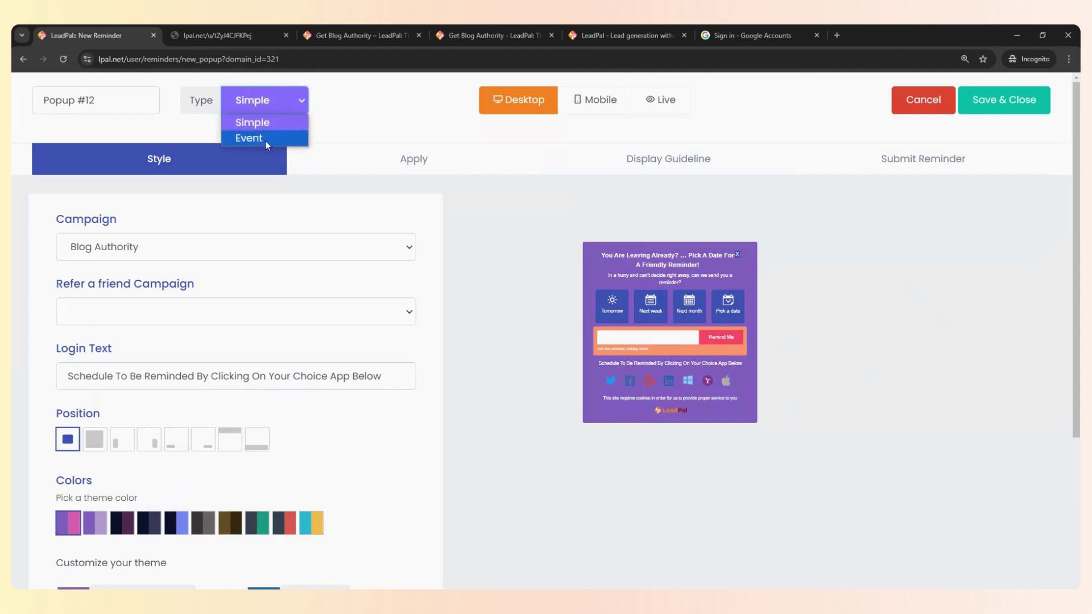
{"action": "left_click", "coordinate": [265, 139]}
{"action": "left_click", "coordinate": [277, 109]}
{"action": "left_click", "coordinate": [269, 121]}
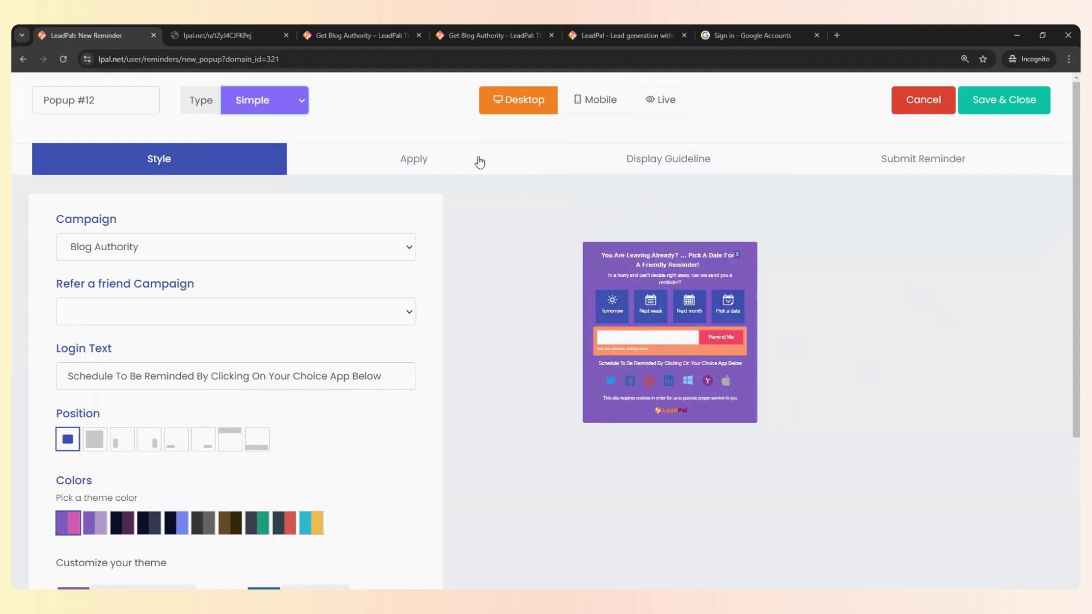
Review the popup's language, title, description, button and email subscription texts, and open its display guideline settings
{"action": "left_click", "coordinate": [442, 165]}
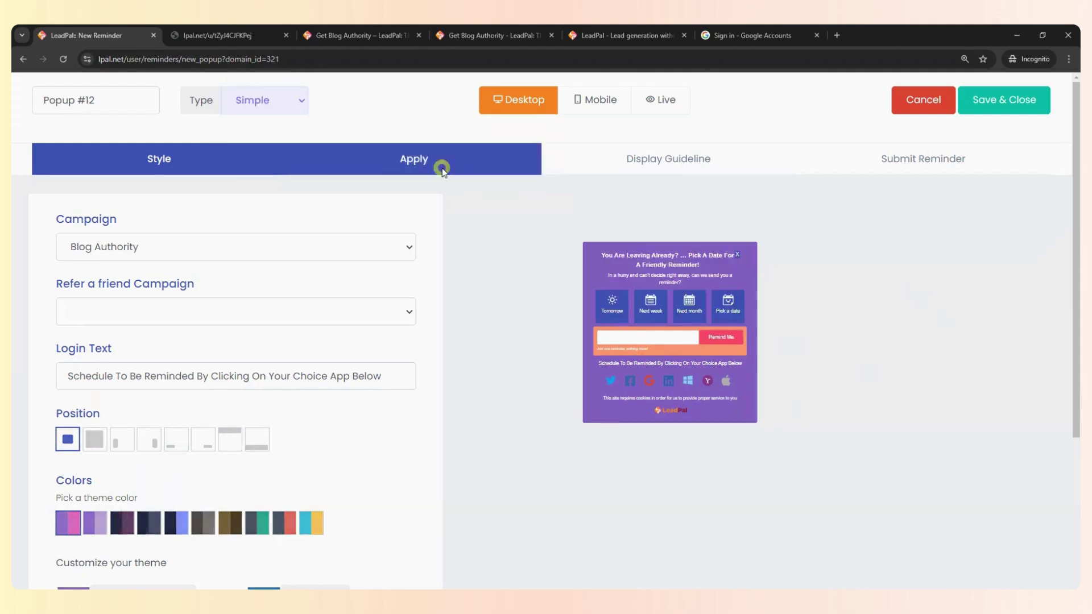
{"action": "left_click", "coordinate": [237, 248]}
{"action": "left_click", "coordinate": [287, 322]}
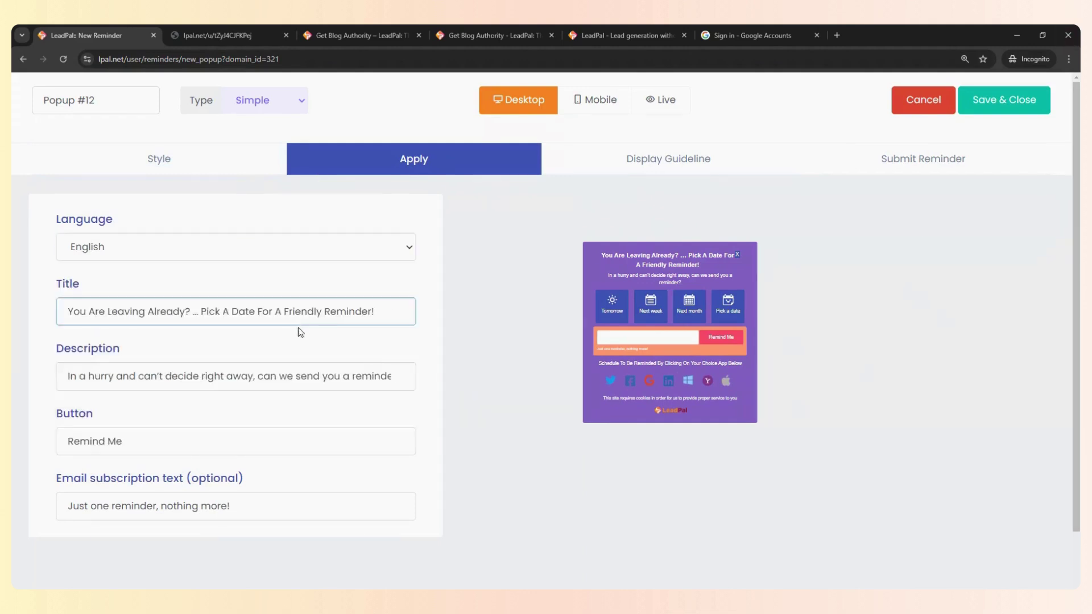
{"action": "scroll", "coordinate": [204, 369], "scroll_direction": "down", "scroll_amount": 1}
{"action": "scroll", "coordinate": [194, 364], "scroll_direction": "up", "scroll_amount": 1}
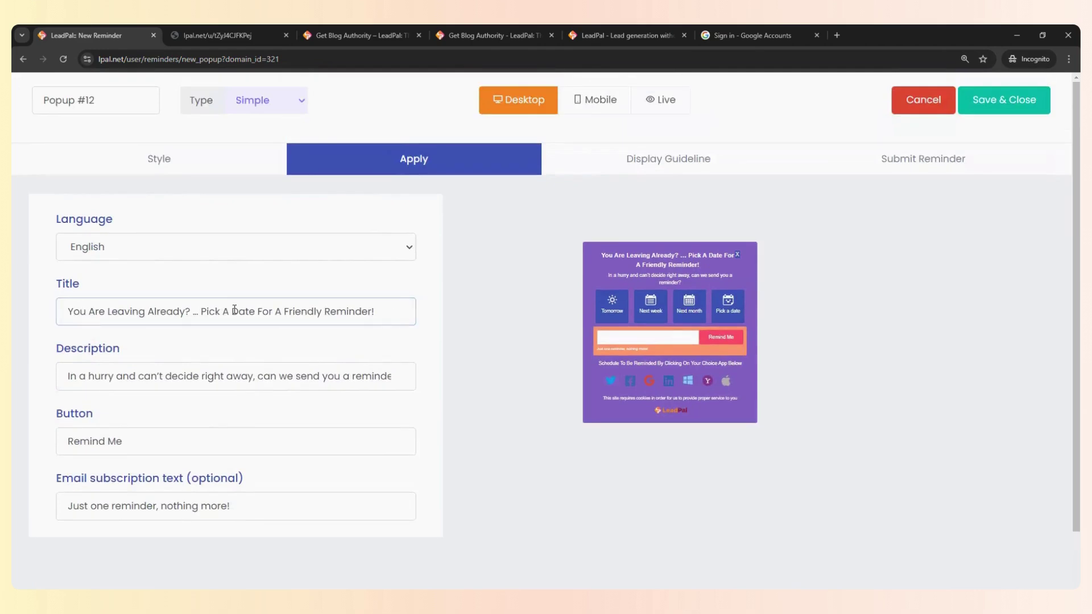
{"action": "left_click", "coordinate": [652, 161]}
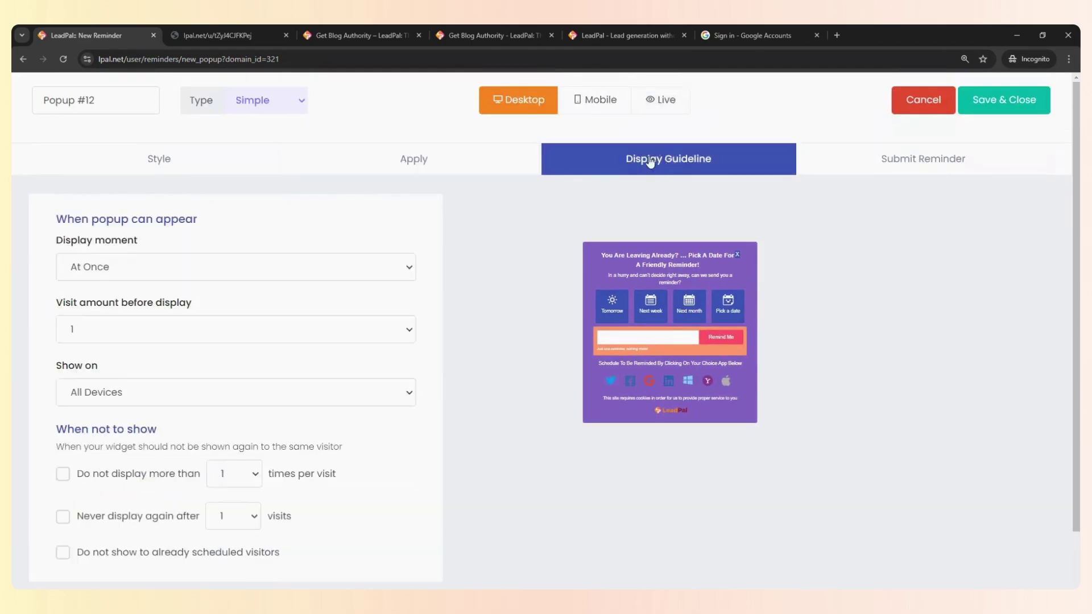
Examine the popup's display moment, visit amount and device options, and the conditions for when not to show it
{"action": "scroll", "coordinate": [284, 265], "scroll_direction": "down", "scroll_amount": 1}
{"action": "scroll", "coordinate": [275, 278], "scroll_direction": "up", "scroll_amount": 1}
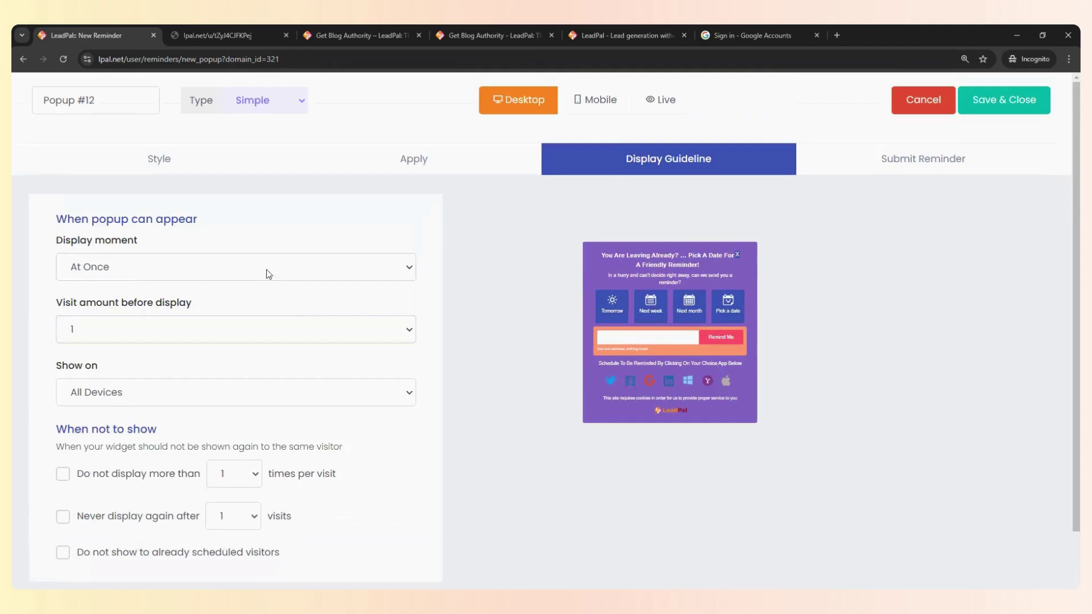
{"action": "left_click", "coordinate": [207, 277]}
{"action": "left_click", "coordinate": [449, 356]}
{"action": "key", "text": "Tab"}
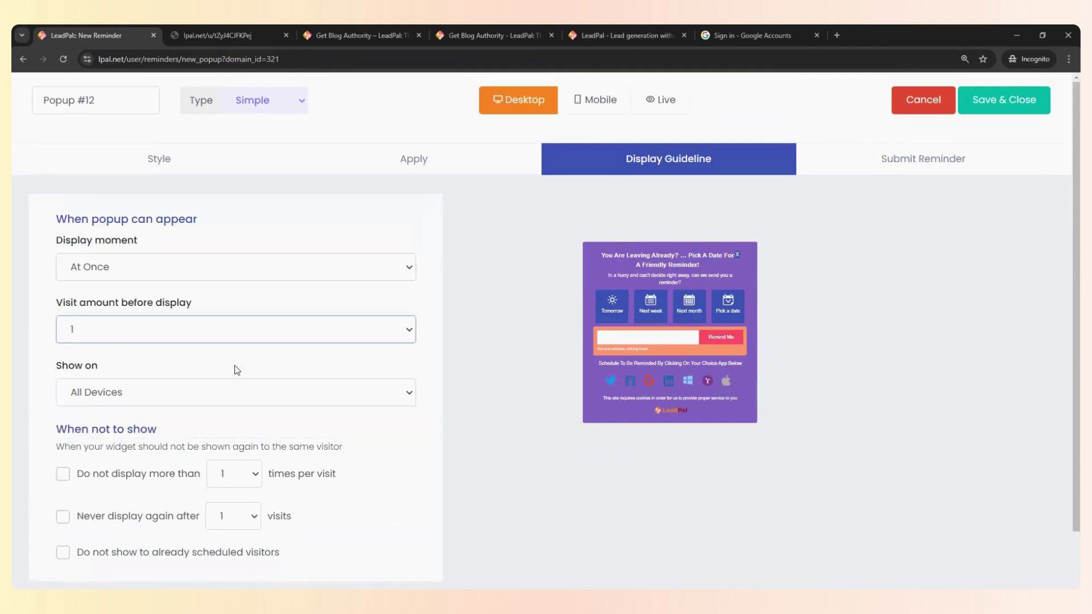
{"action": "left_click", "coordinate": [266, 404]}
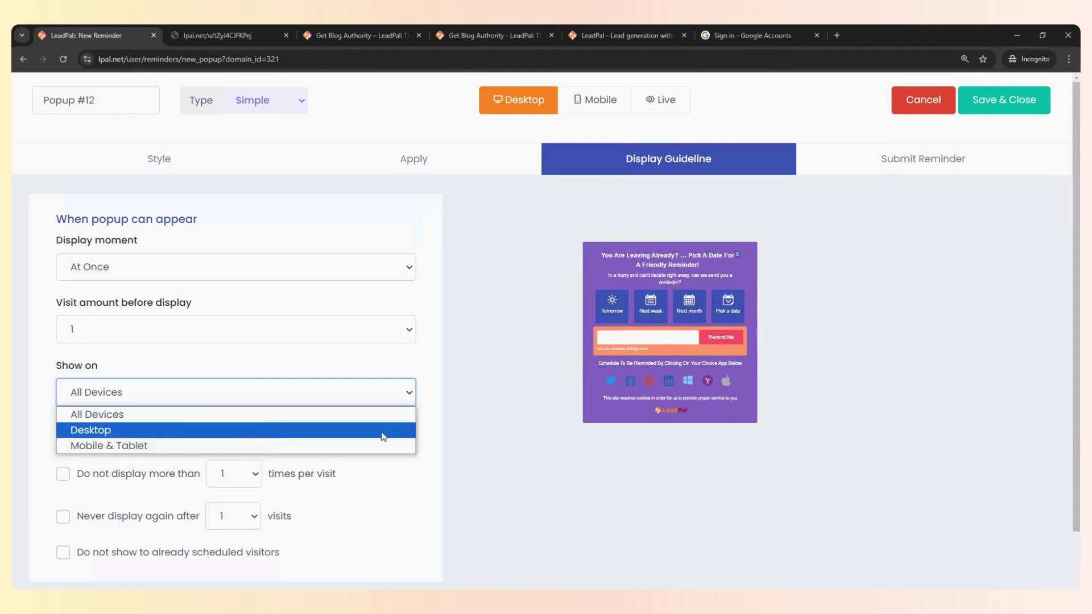
{"action": "left_click", "coordinate": [458, 427]}
{"action": "scroll", "coordinate": [415, 425], "scroll_direction": "down", "scroll_amount": 2}
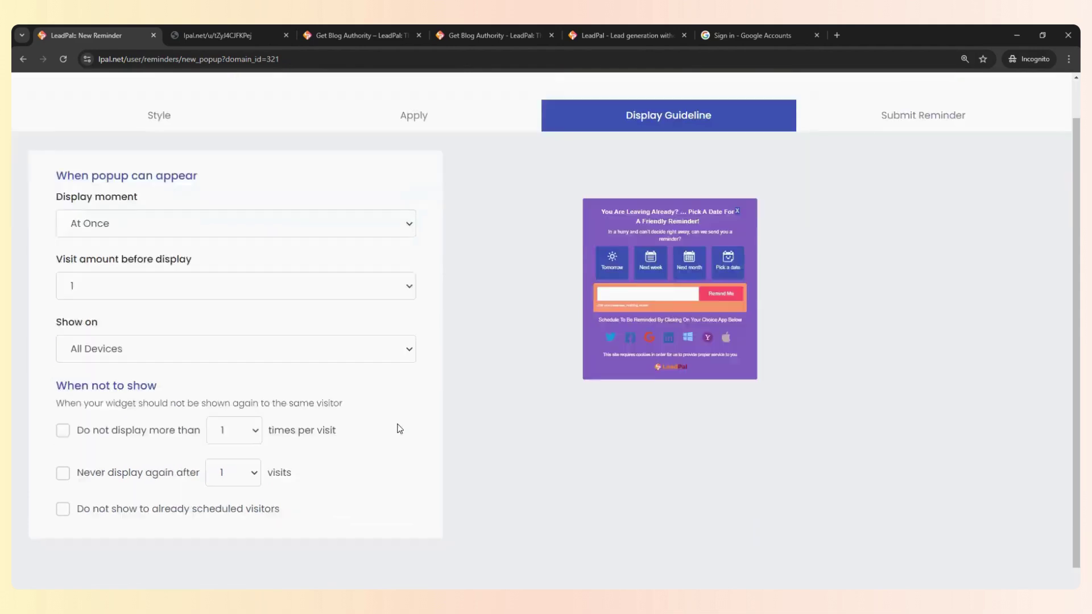
{"action": "scroll", "coordinate": [170, 404], "scroll_direction": "up", "scroll_amount": 2}
Review the popup's reminder email content and special offer settings, and close the popup editor
{"action": "left_click", "coordinate": [856, 159]}
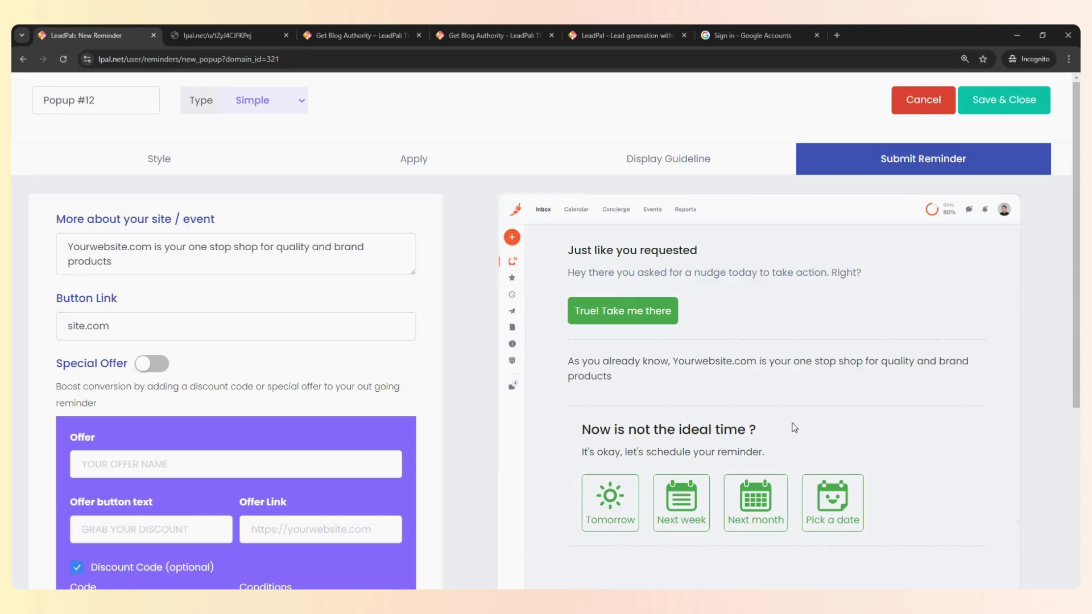
{"action": "scroll", "coordinate": [187, 371], "scroll_direction": "down", "scroll_amount": 5}
{"action": "scroll", "coordinate": [188, 371], "scroll_direction": "up", "scroll_amount": 5}
{"action": "left_click", "coordinate": [919, 108]}
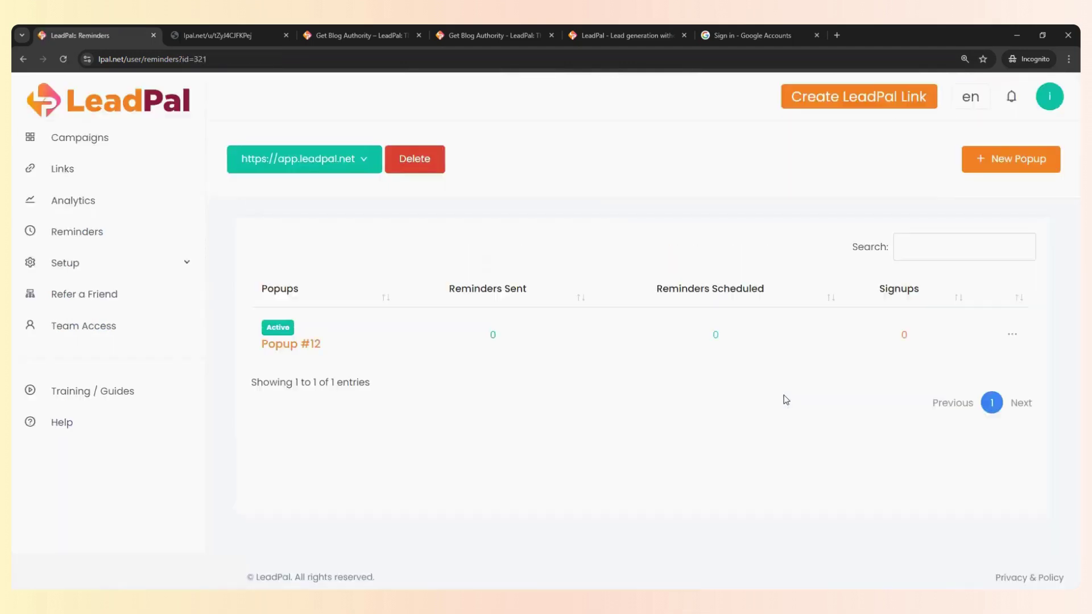
Open the embed setup for Popup #12 and examine its script code
{"action": "left_click", "coordinate": [1012, 337]}
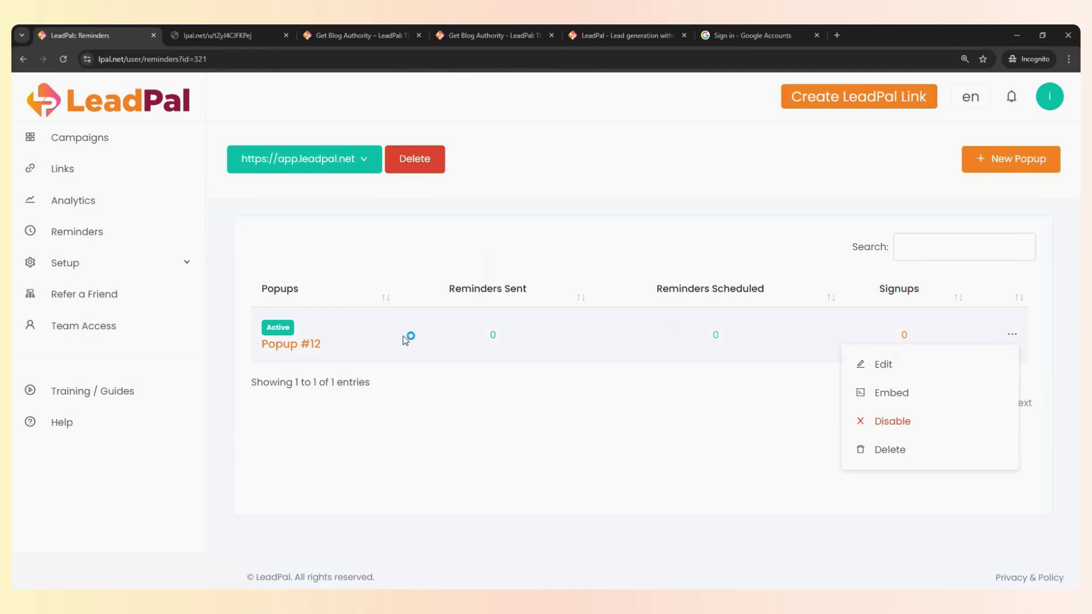
{"action": "left_click", "coordinate": [893, 393]}
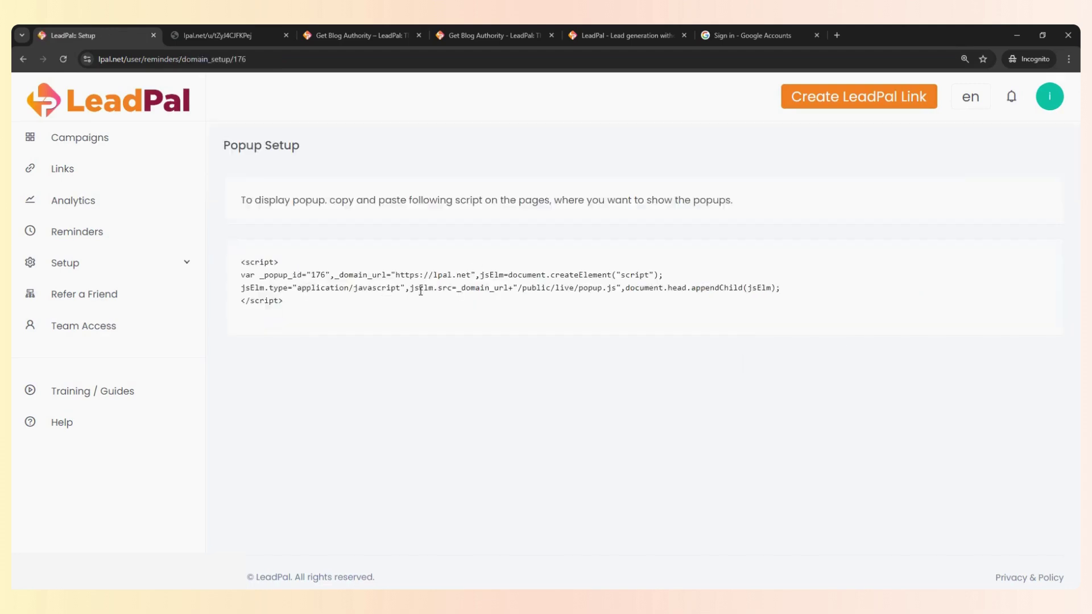
{"action": "left_click", "coordinate": [406, 287]}
{"action": "left_click", "coordinate": [572, 338]}
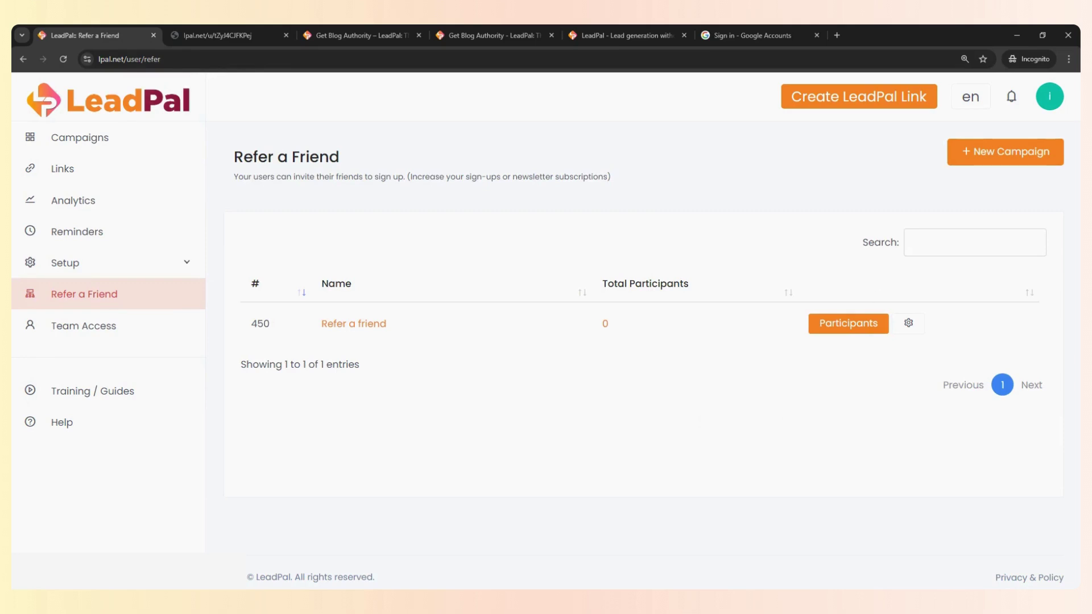
Look at the new refer-a-friend campaign form, cancel it, and open the existing Refer a friend campaign for editing
{"action": "left_click", "coordinate": [1005, 163]}
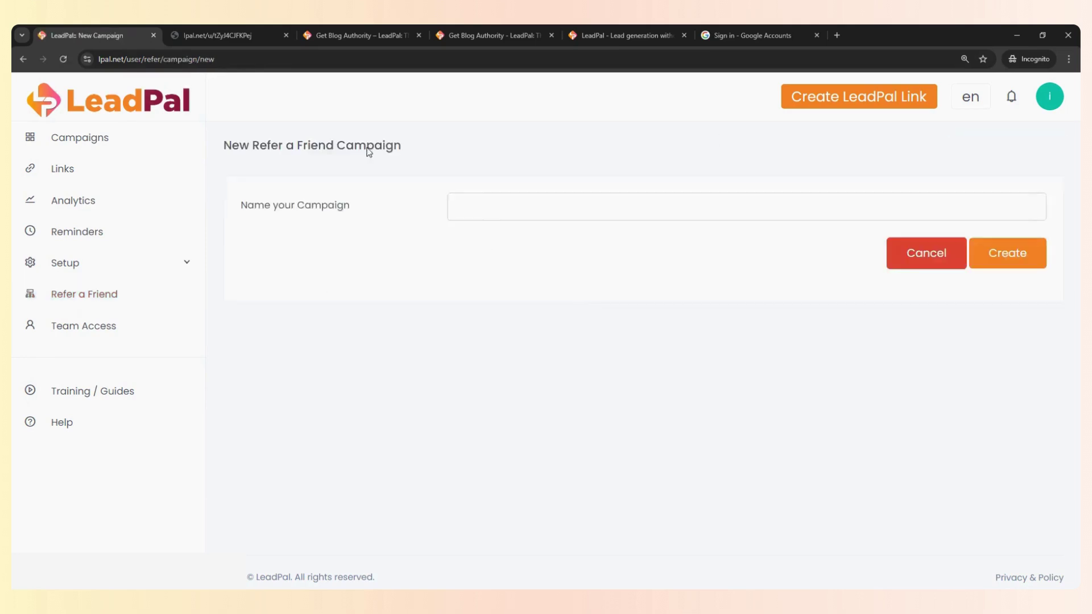
{"action": "left_click", "coordinate": [921, 256]}
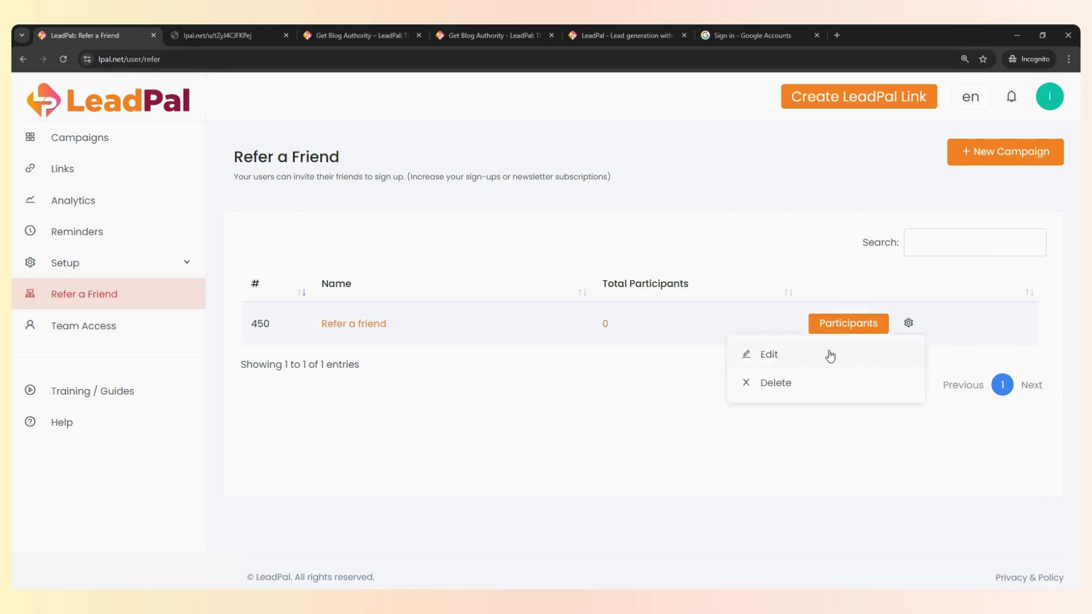
{"action": "left_click", "coordinate": [791, 355]}
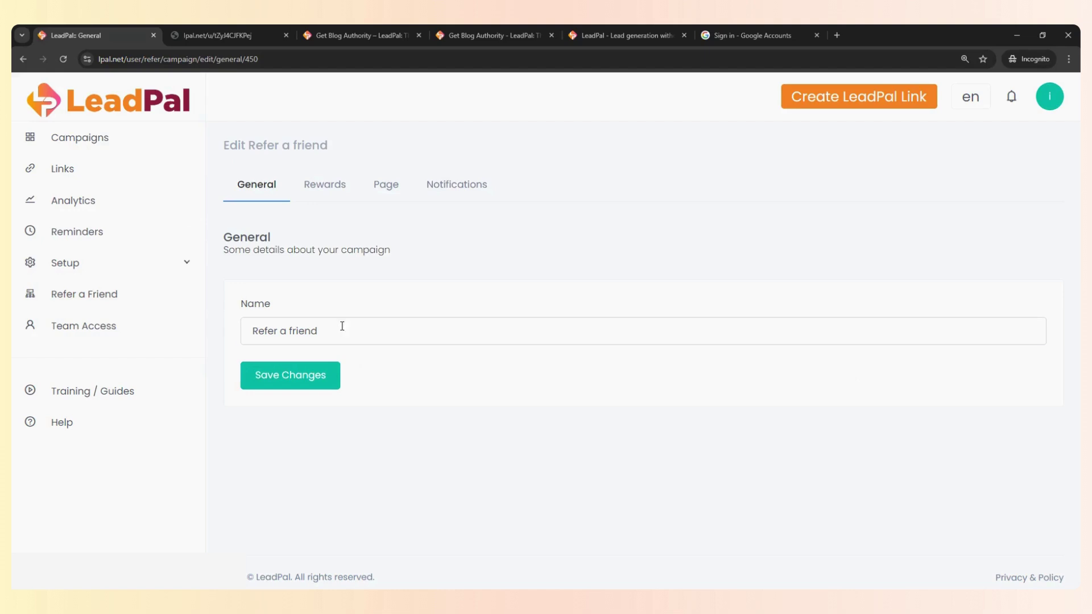
Review the invitee and referrer reward settings of the Refer a friend campaign
{"action": "left_click", "coordinate": [324, 186]}
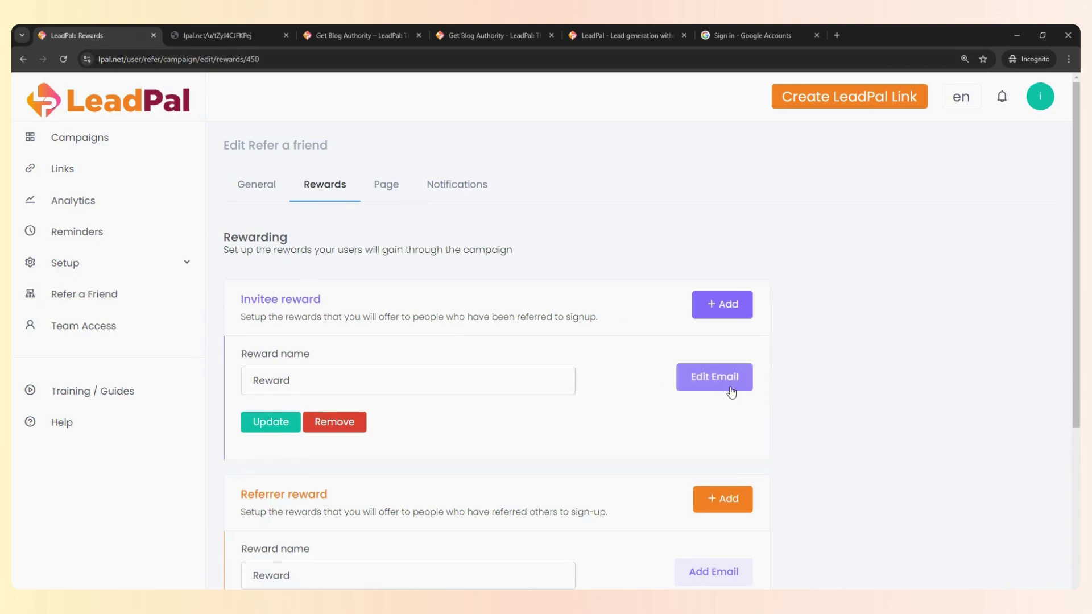
{"action": "scroll", "coordinate": [448, 494], "scroll_direction": "down", "scroll_amount": 2}
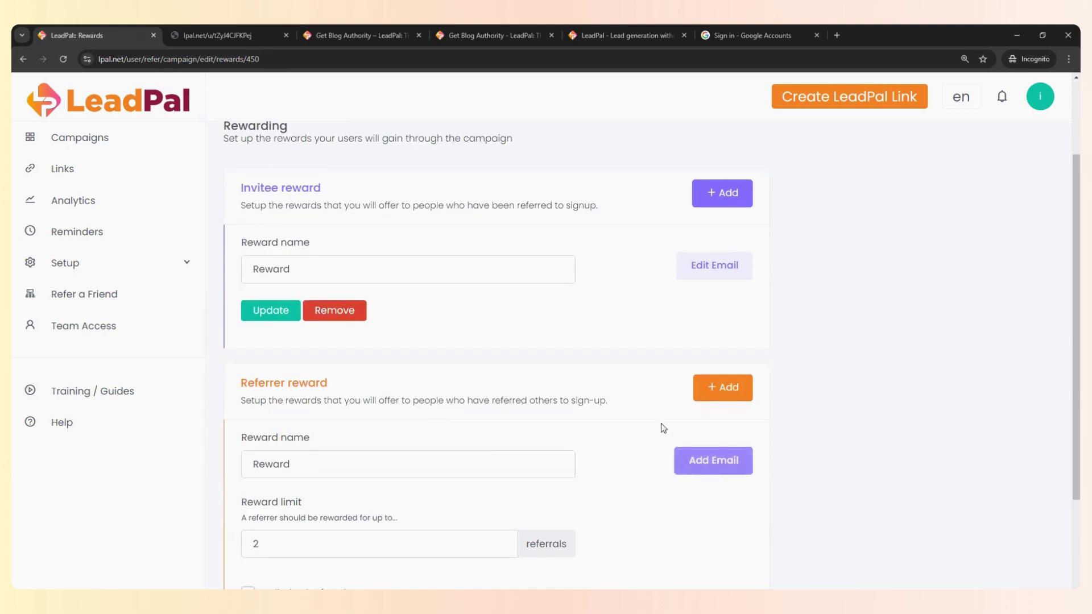
{"action": "scroll", "coordinate": [601, 394], "scroll_direction": "down", "scroll_amount": 2}
Try lowering and raising the referrer reward limit, and return it to 2 referrals
{"action": "left_click", "coordinate": [253, 442]}
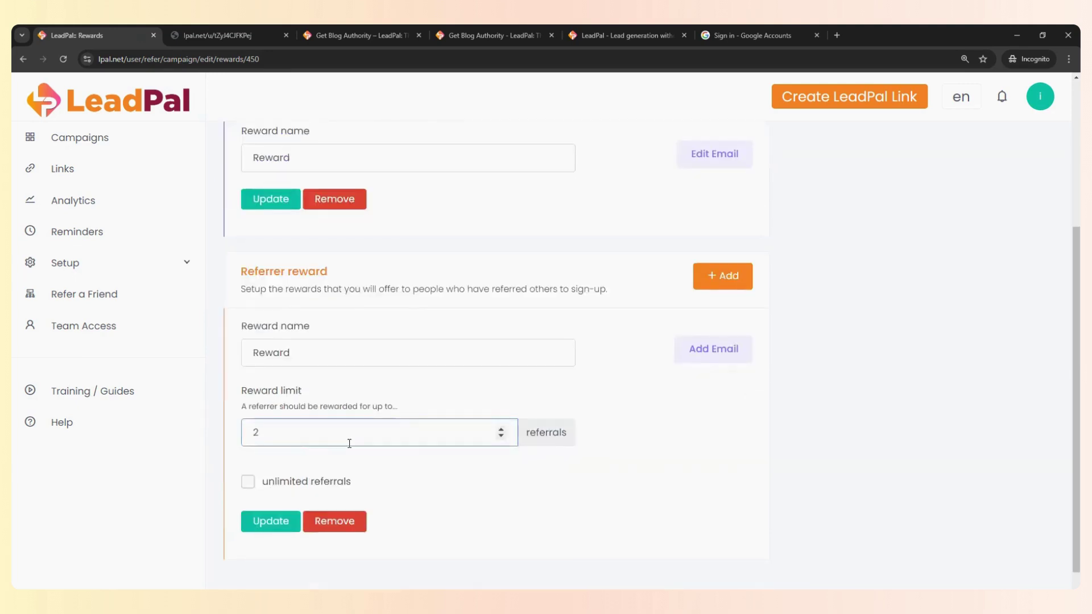
{"action": "left_click", "coordinate": [423, 440]}
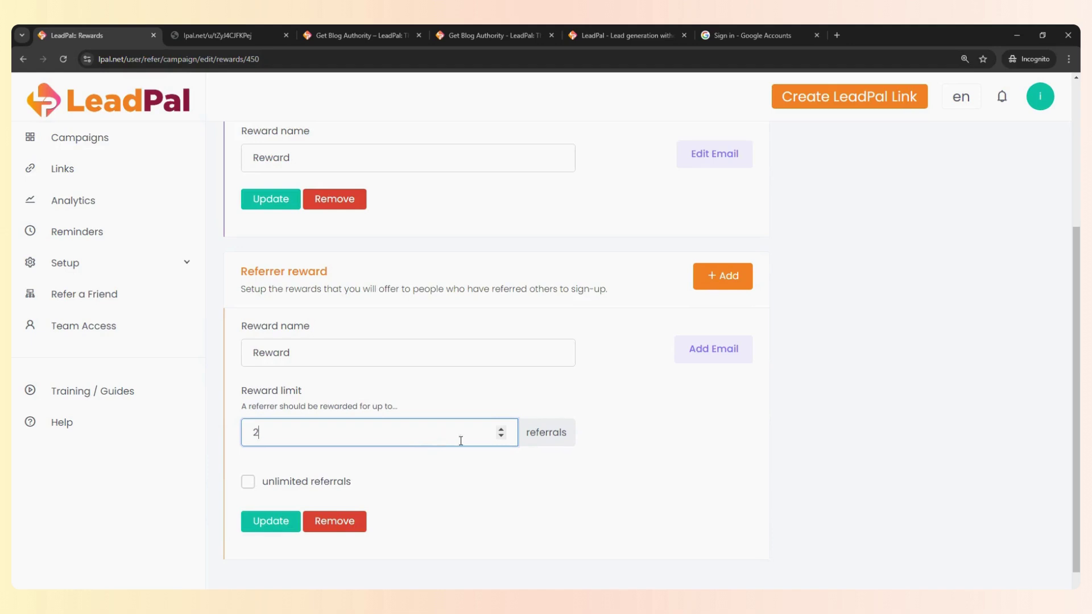
{"action": "left_click", "coordinate": [501, 436]}
{"action": "left_click", "coordinate": [500, 430]}
{"action": "left_click", "coordinate": [500, 430]}
{"action": "left_click", "coordinate": [500, 436]}
{"action": "scroll", "coordinate": [327, 446], "scroll_direction": "up", "scroll_amount": 5}
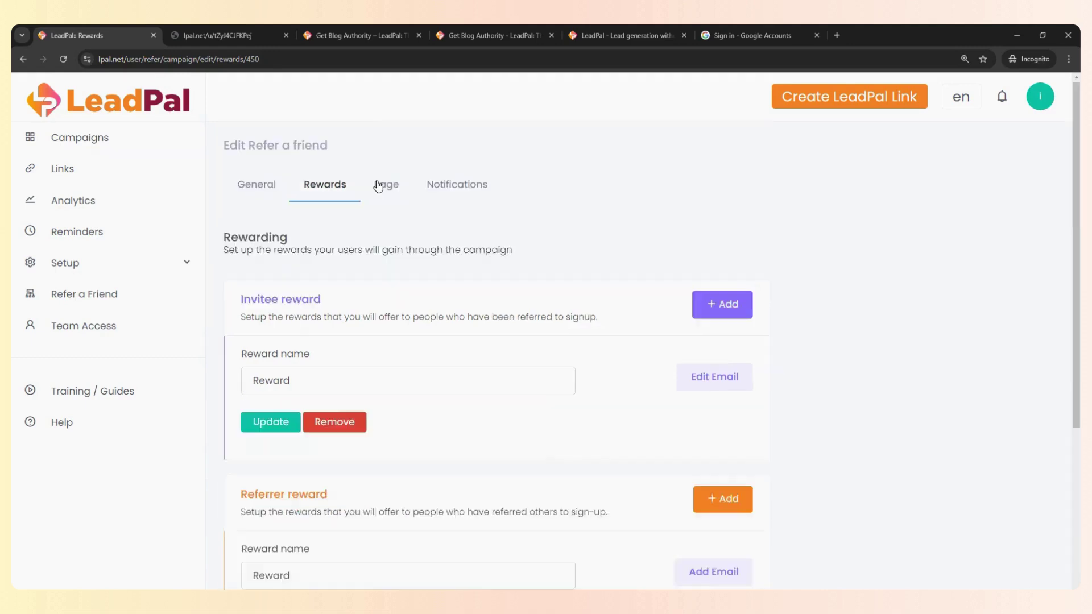
Review the referral page's preview, style colors, heading, description, image and sharing titles
{"action": "left_click", "coordinate": [382, 185]}
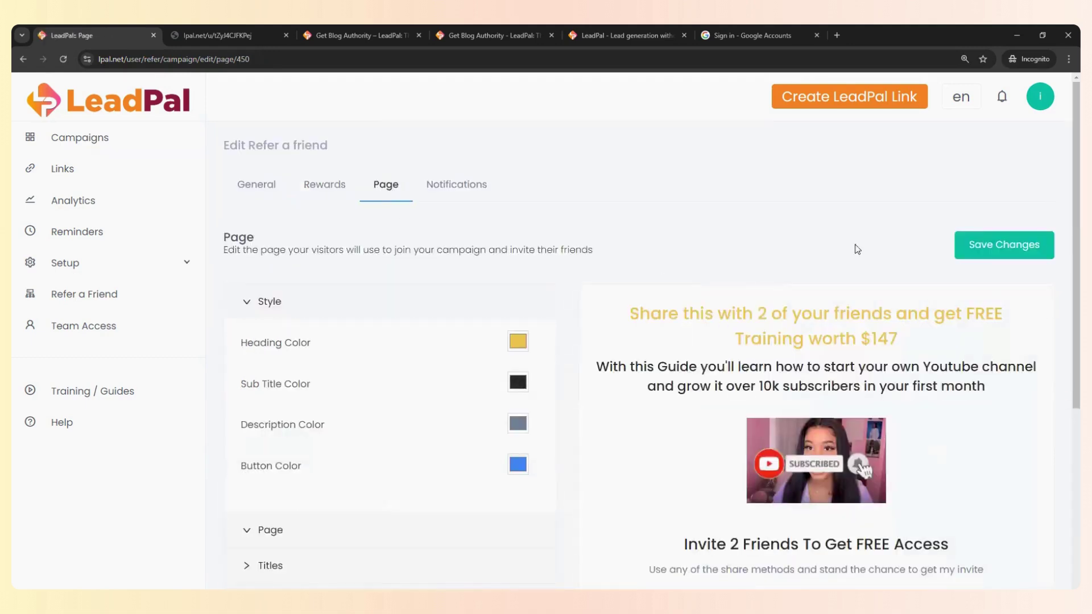
{"action": "scroll", "coordinate": [810, 391], "scroll_direction": "down", "scroll_amount": 3}
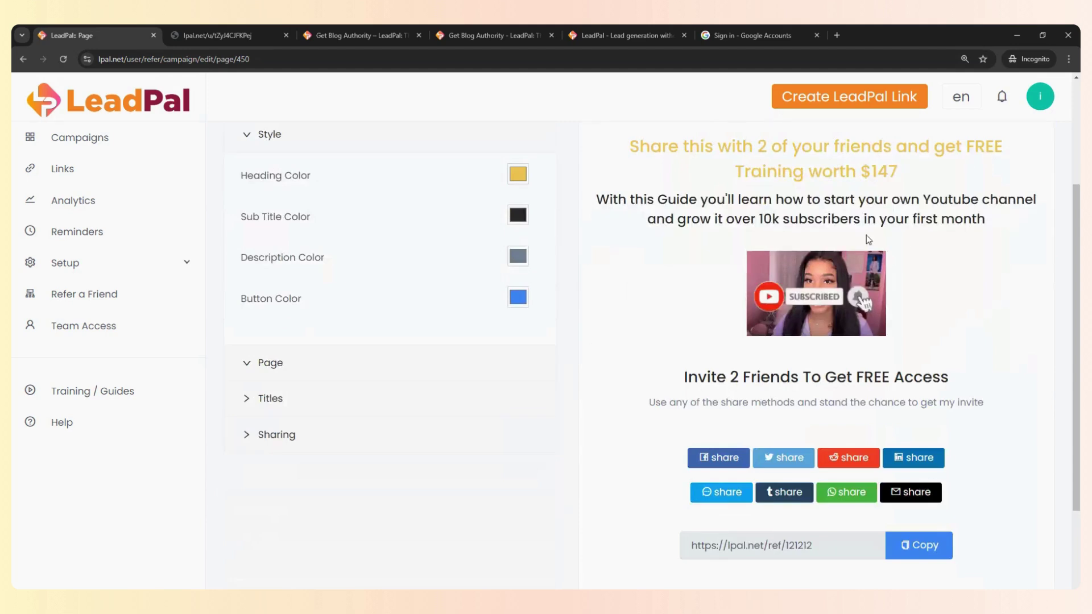
{"action": "scroll", "coordinate": [901, 301], "scroll_direction": "up", "scroll_amount": 3}
{"action": "scroll", "coordinate": [901, 302], "scroll_direction": "down", "scroll_amount": 2}
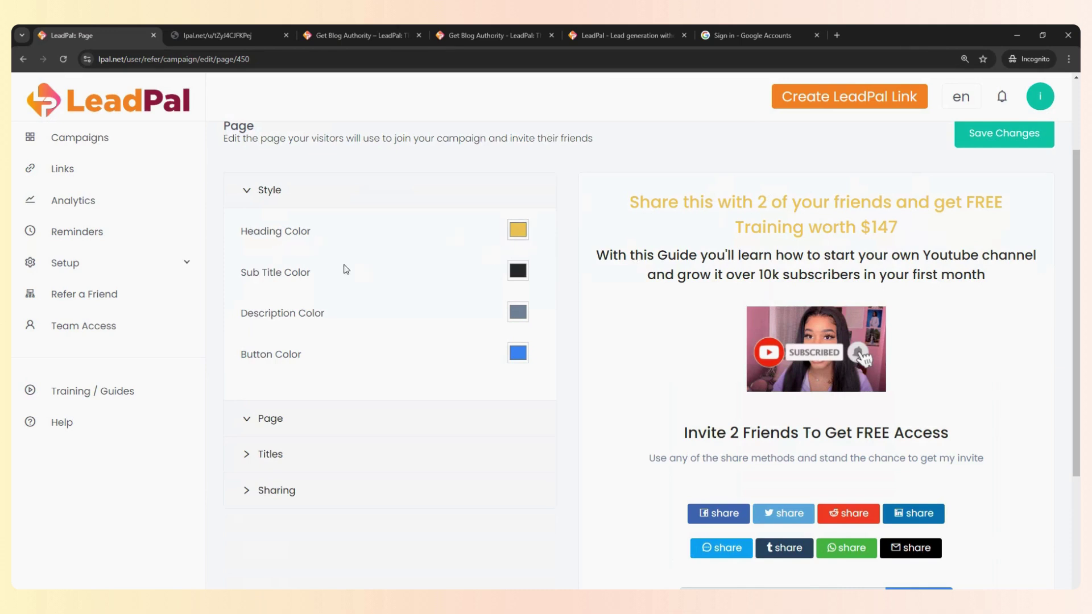
{"action": "left_click", "coordinate": [269, 419]}
{"action": "scroll", "coordinate": [415, 365], "scroll_direction": "down", "scroll_amount": 2}
{"action": "scroll", "coordinate": [341, 455], "scroll_direction": "down", "scroll_amount": 2}
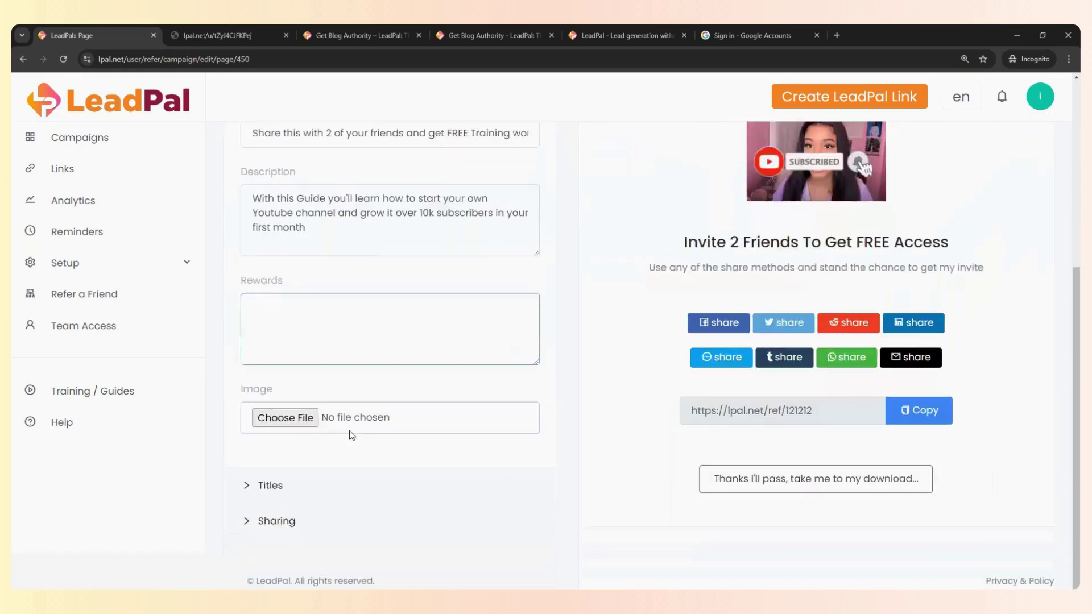
{"action": "left_click", "coordinate": [279, 484]}
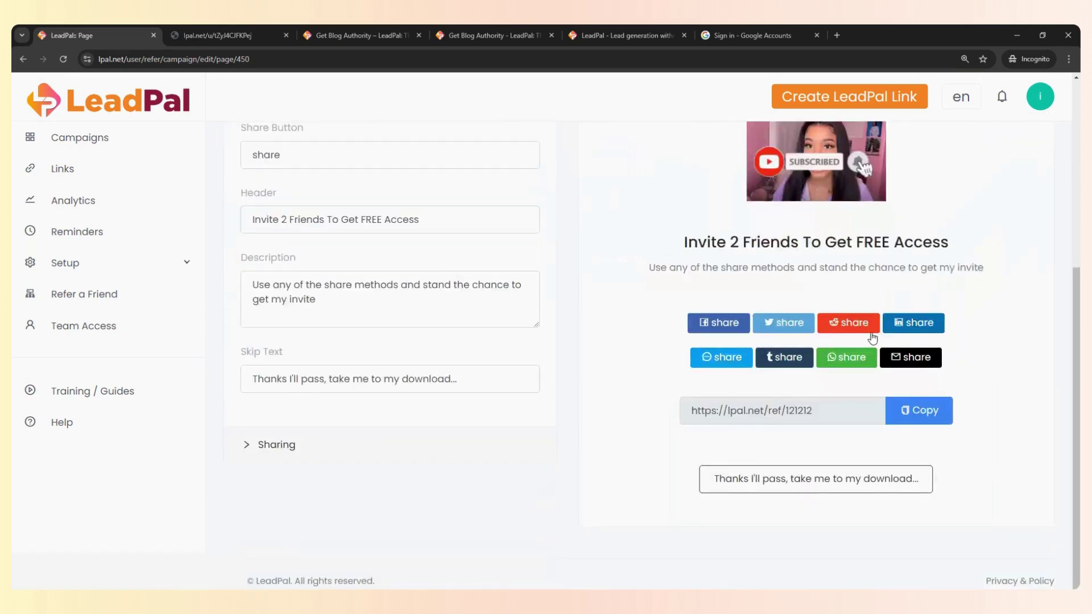
{"action": "scroll", "coordinate": [870, 336], "scroll_direction": "up", "scroll_amount": 5}
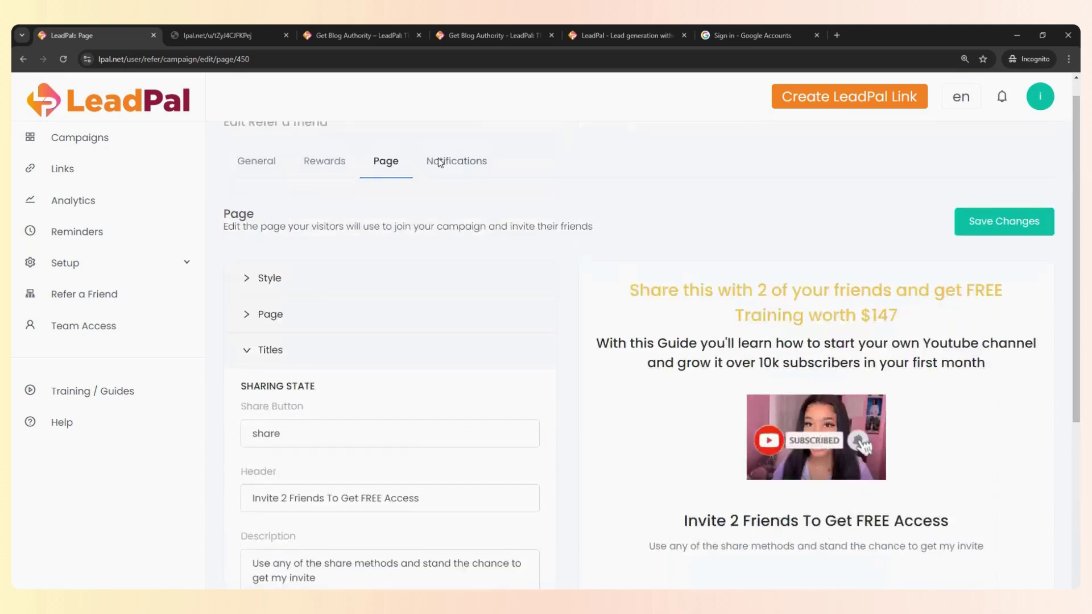
Open the campaign's notifications, review the successful referral email's template, and return to the campaign
{"action": "left_click", "coordinate": [454, 170]}
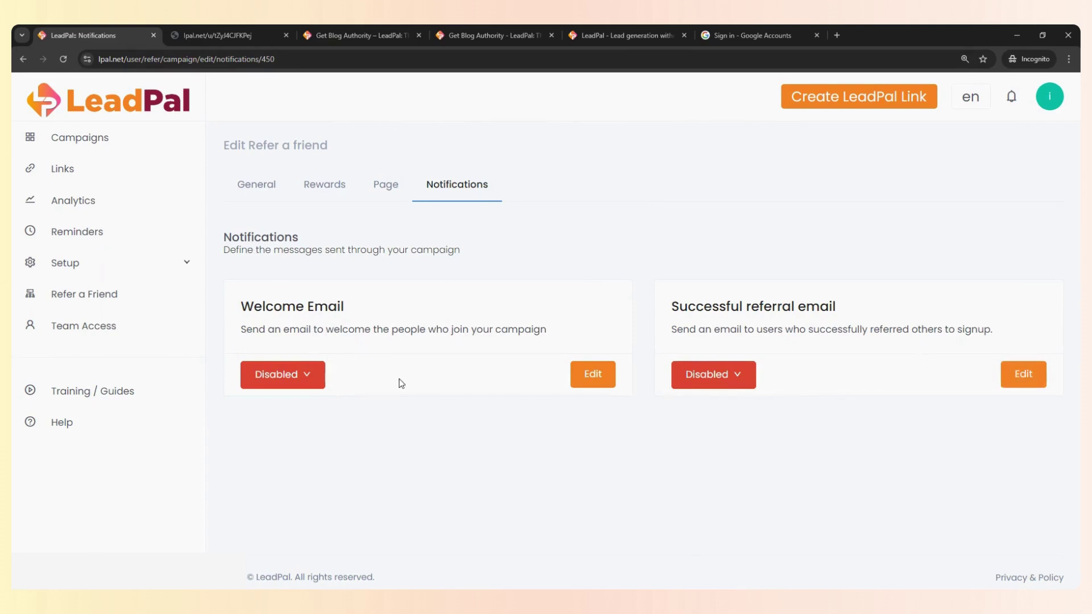
{"action": "left_click", "coordinate": [1029, 374]}
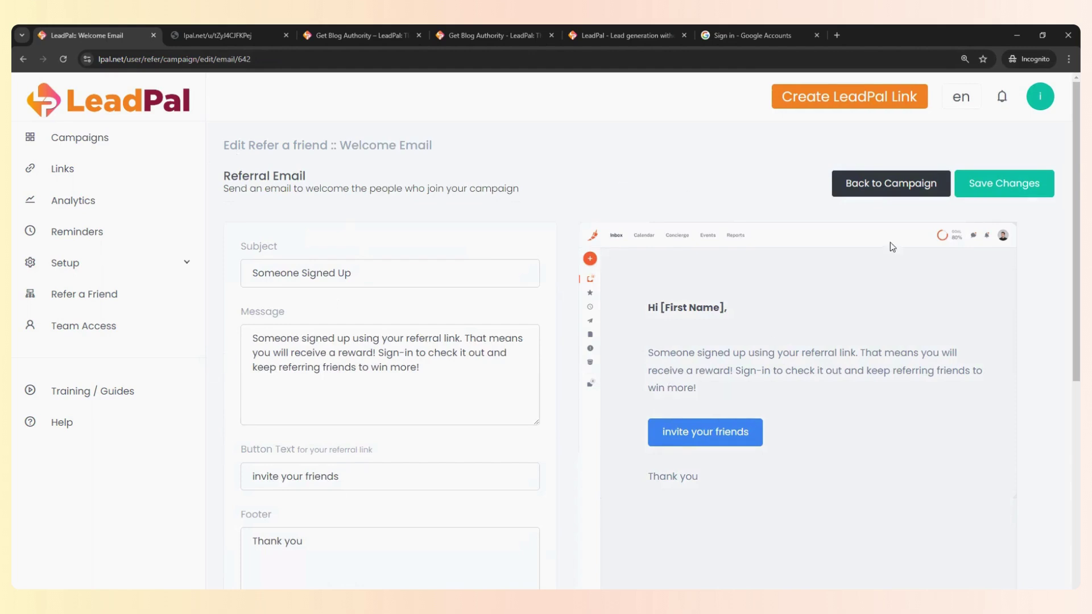
{"action": "left_click", "coordinate": [865, 195]}
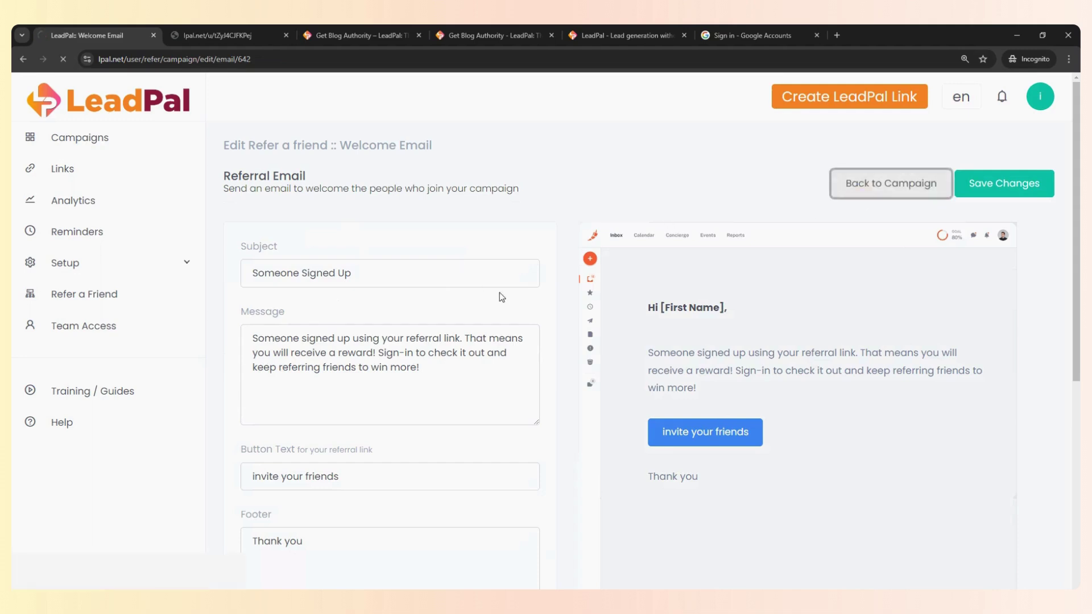
Enable both the welcome email and the successful referral email for the Refer a friend campaign
{"action": "left_click", "coordinate": [311, 379]}
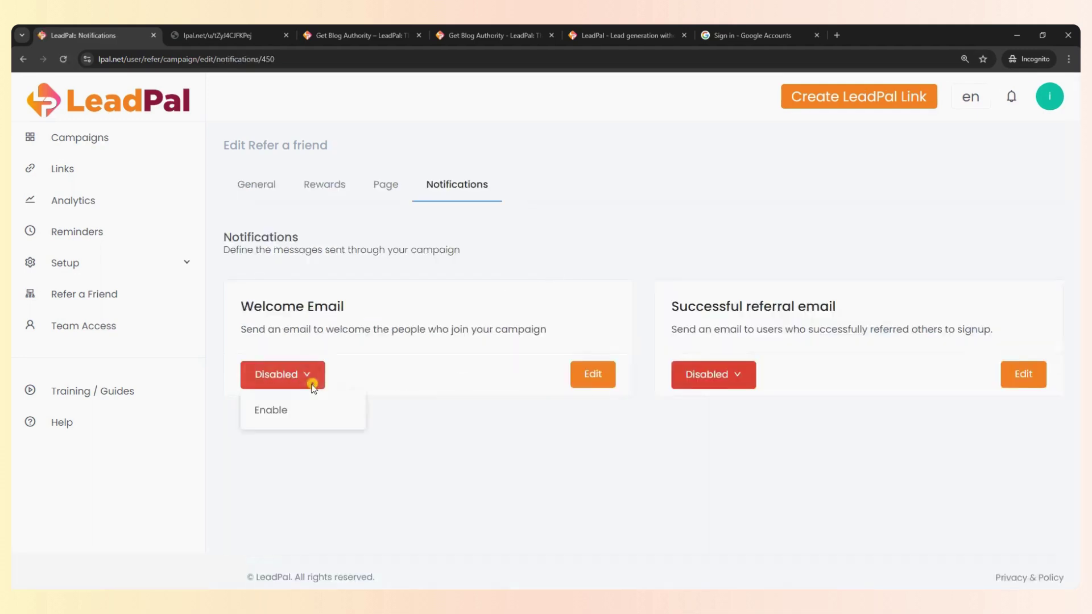
{"action": "left_click", "coordinate": [295, 410]}
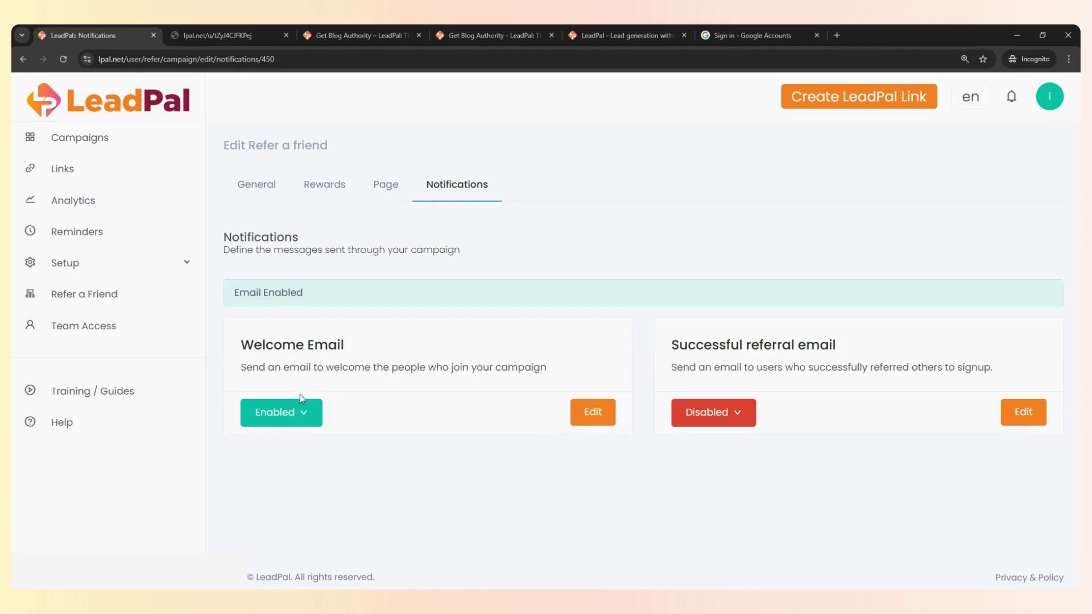
{"action": "left_click", "coordinate": [741, 422]}
{"action": "left_click", "coordinate": [717, 446]}
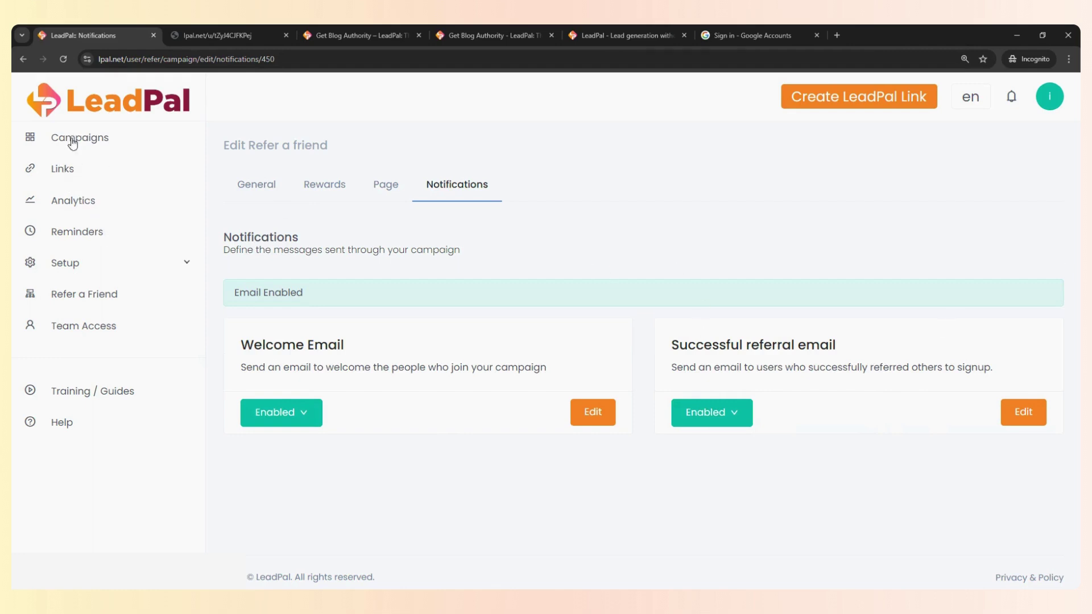
Edit the Blog authority link, assign it the Refer a friend campaign, and save the update
{"action": "left_click", "coordinate": [72, 177]}
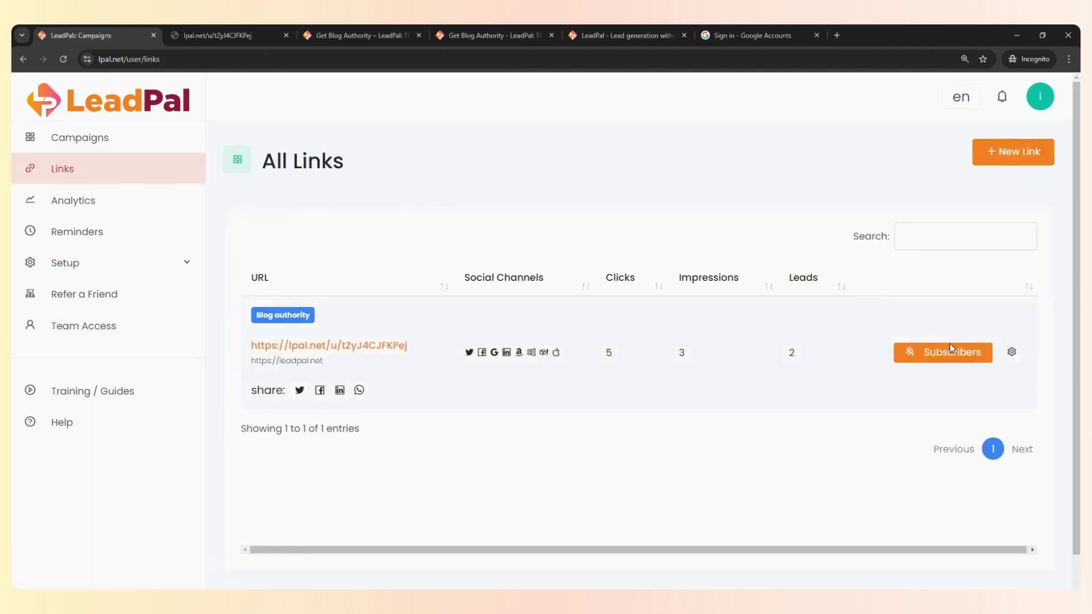
{"action": "left_click", "coordinate": [1011, 353]}
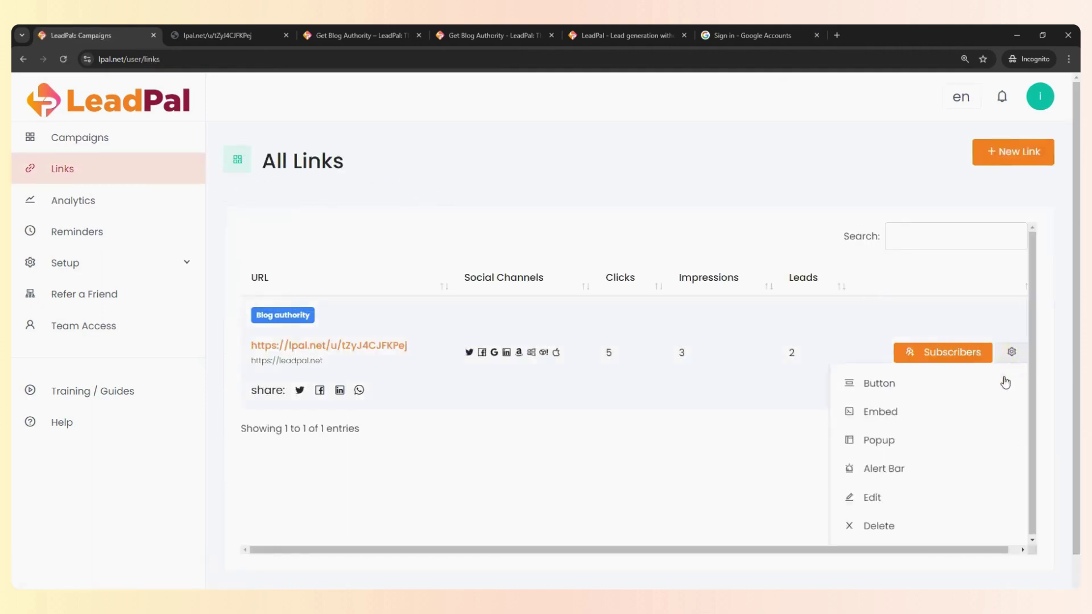
{"action": "left_click", "coordinate": [884, 496]}
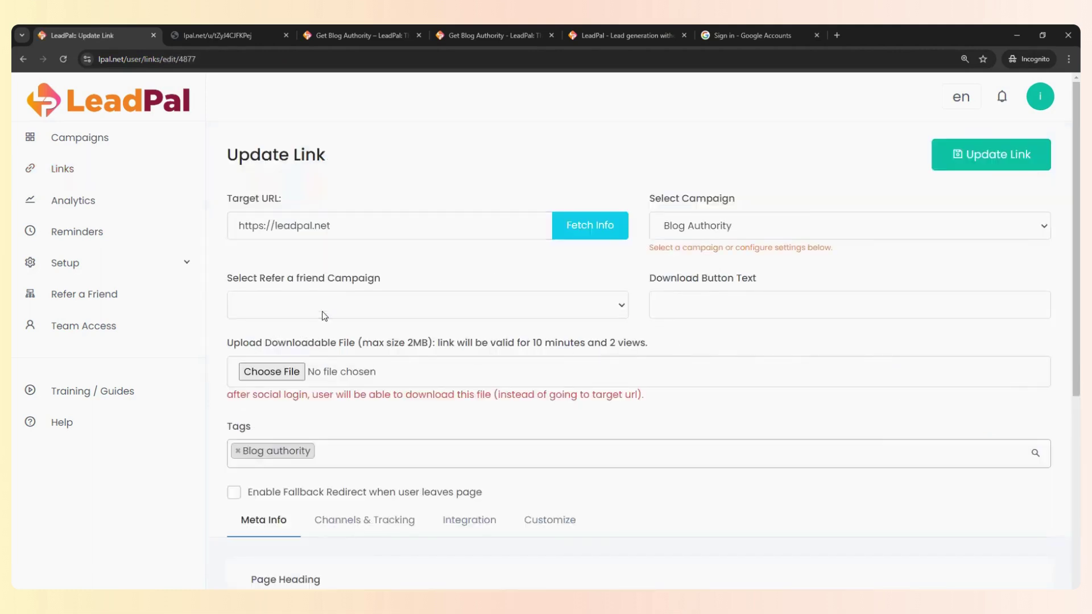
{"action": "left_click", "coordinate": [377, 311]}
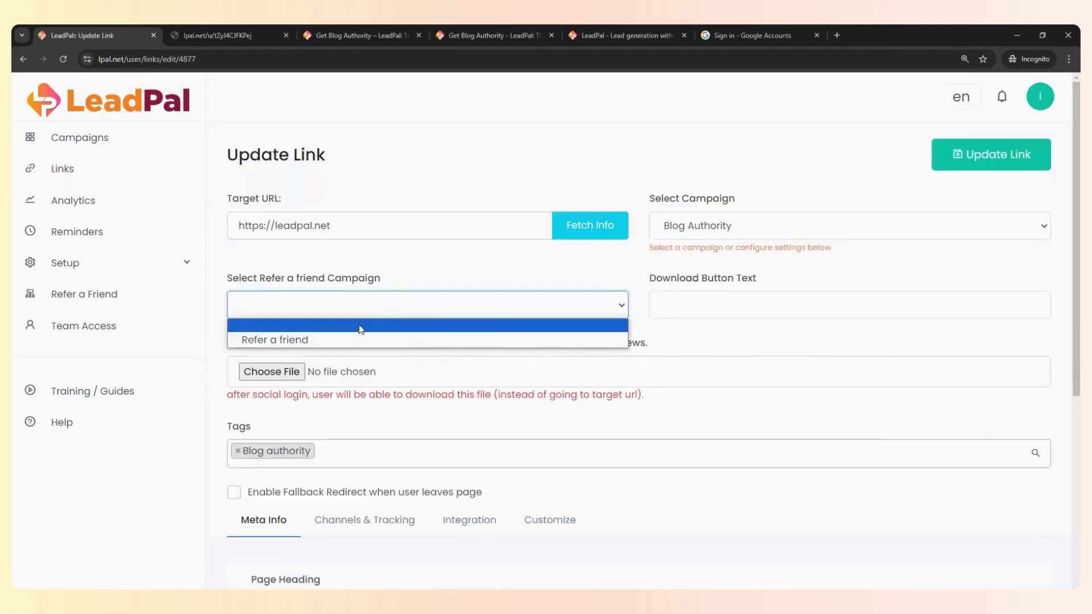
{"action": "left_click", "coordinate": [336, 340]}
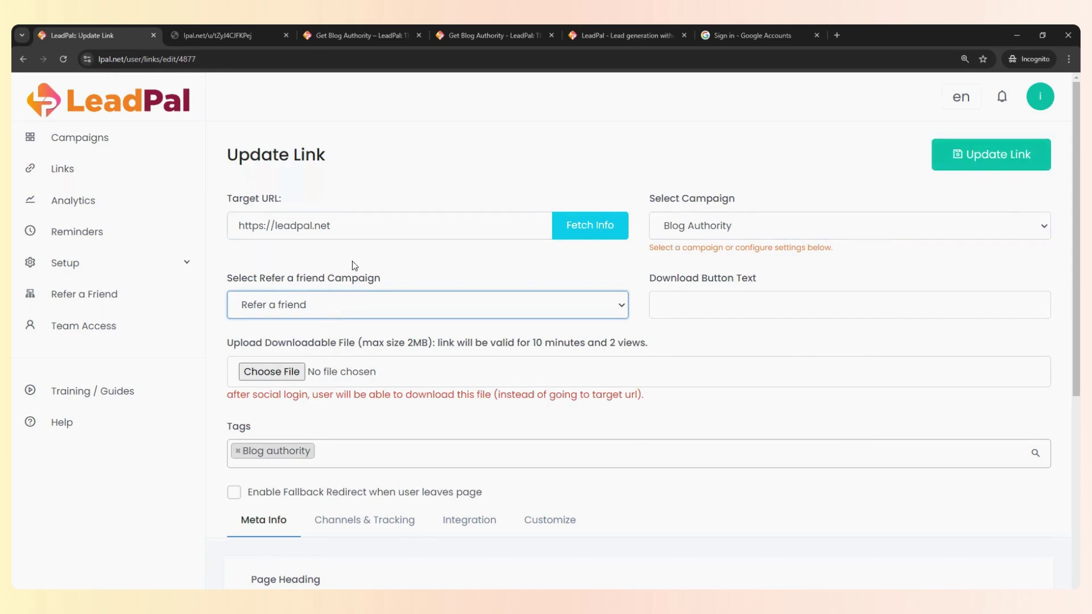
{"action": "left_click", "coordinate": [997, 166]}
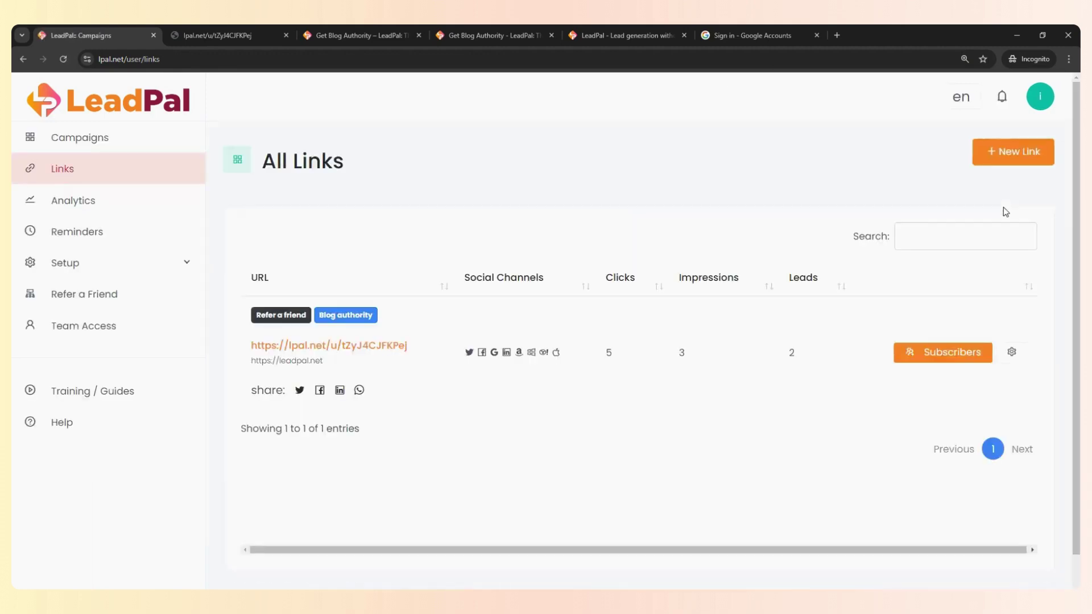
Test the updated link by continuing with a Google account, and select the referral link on the share page
{"action": "left_click", "coordinate": [374, 345]}
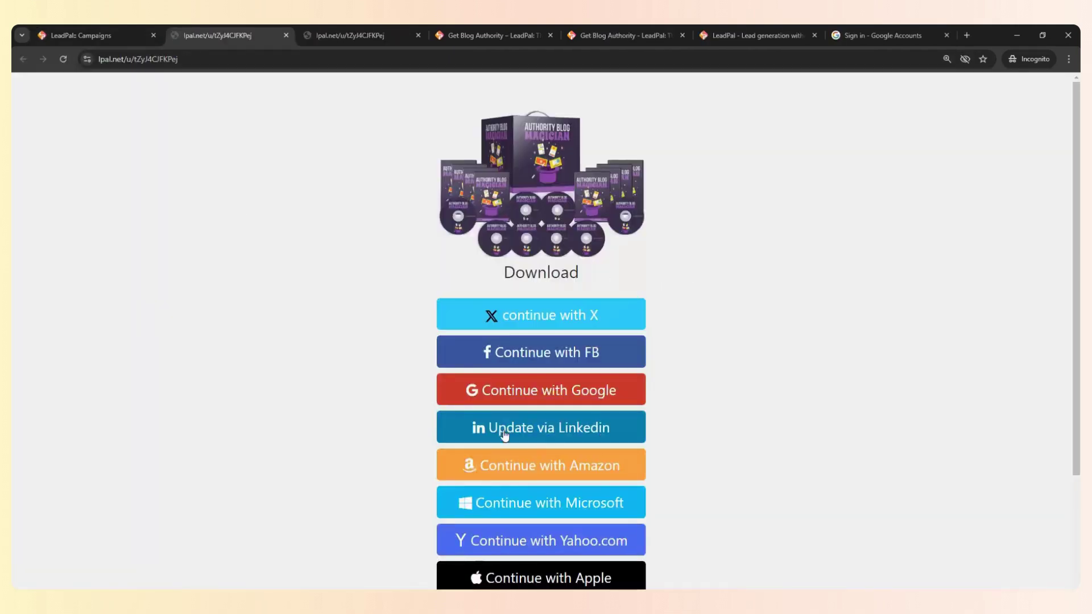
{"action": "left_click", "coordinate": [587, 390]}
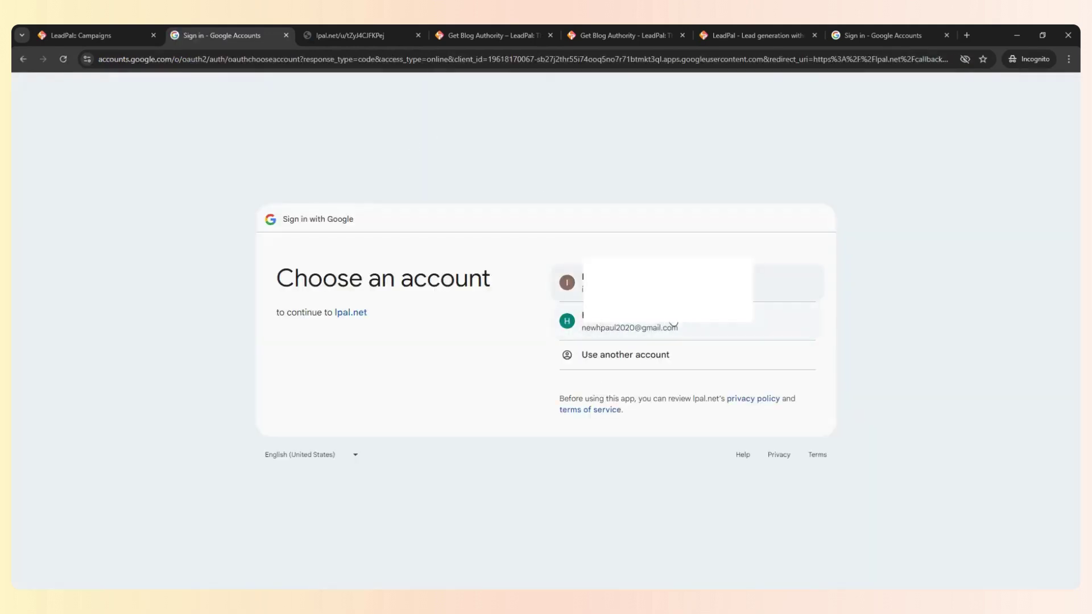
{"action": "left_click", "coordinate": [753, 320]}
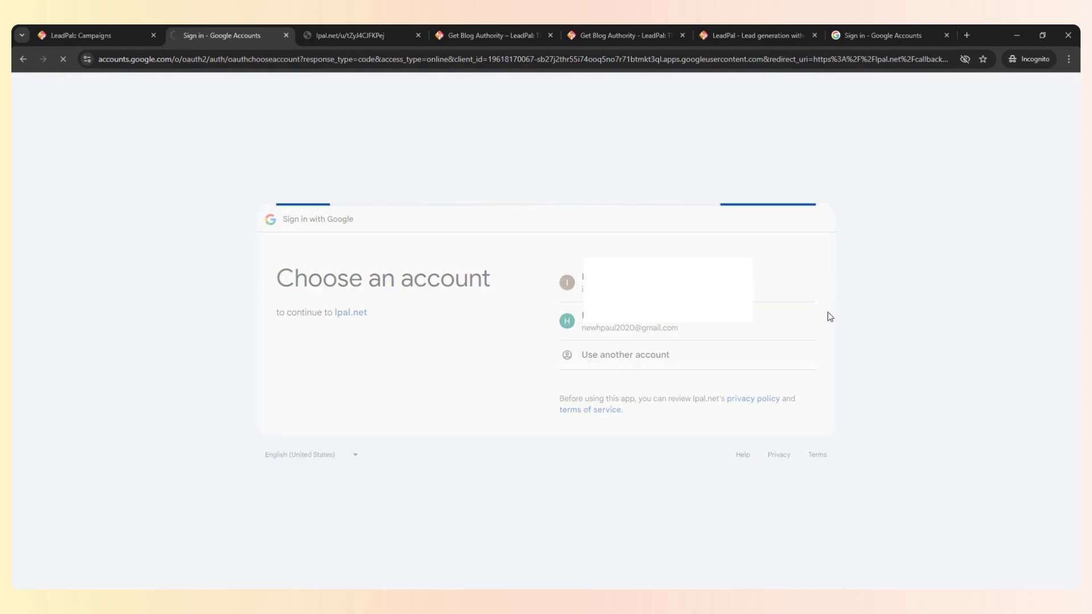
{"action": "scroll", "coordinate": [1055, 266], "scroll_direction": "down", "scroll_amount": 7}
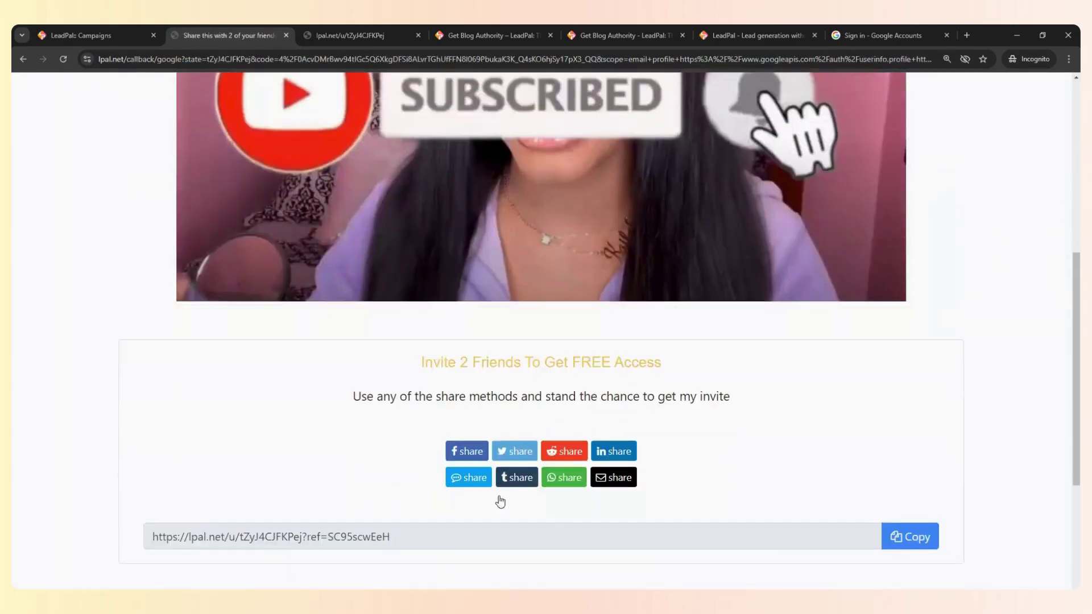
{"action": "left_click", "coordinate": [271, 536]}
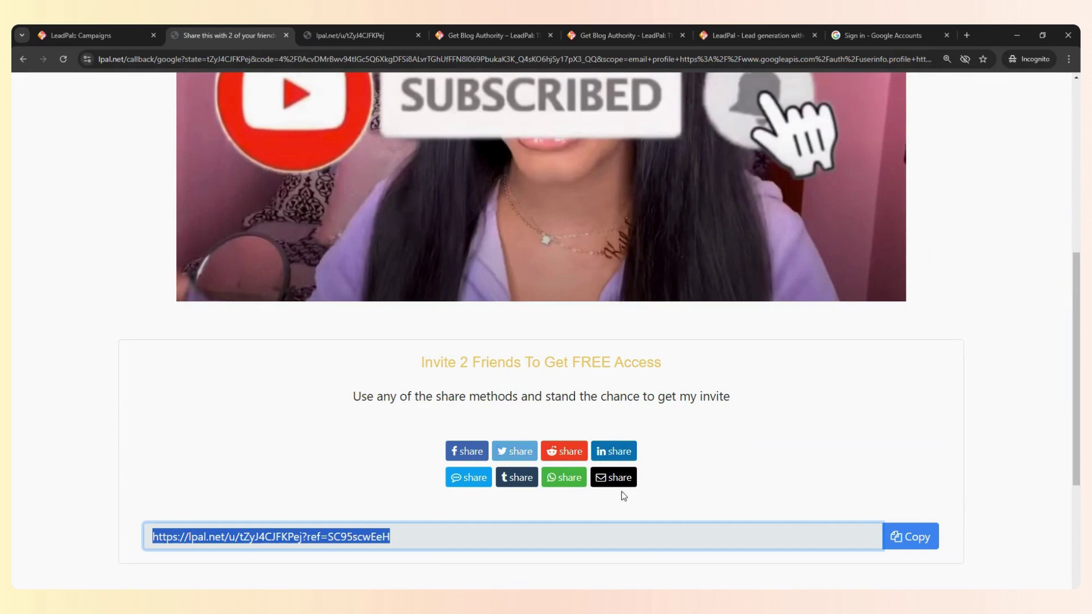